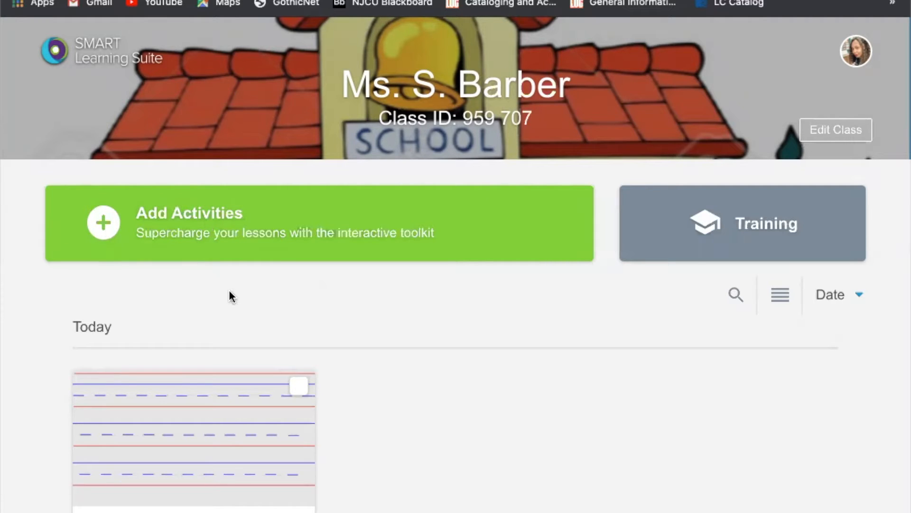
Search YouTube for "nouns" videos among the add-content options and review the available activity templates
{"action": "scroll", "coordinate": [230, 297], "scroll_direction": "down", "scroll_amount": 5}
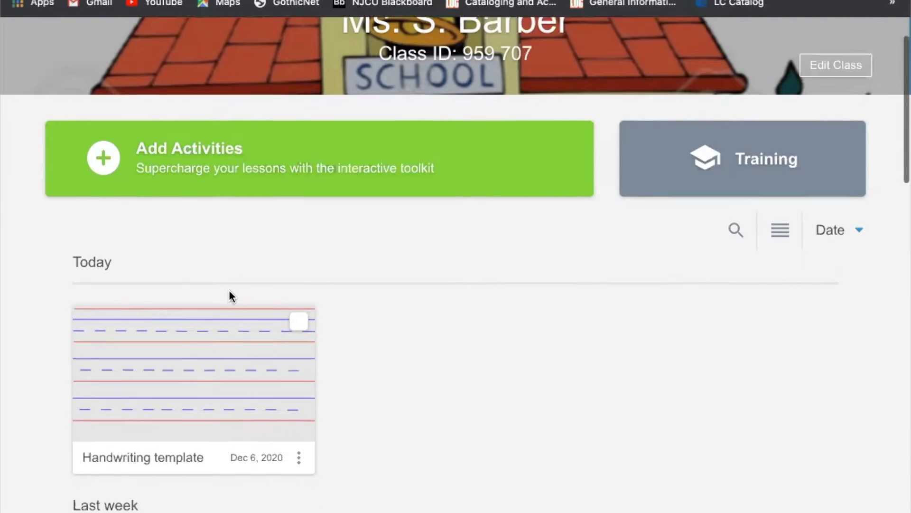
{"action": "scroll", "coordinate": [231, 296], "scroll_direction": "down", "scroll_amount": 8}
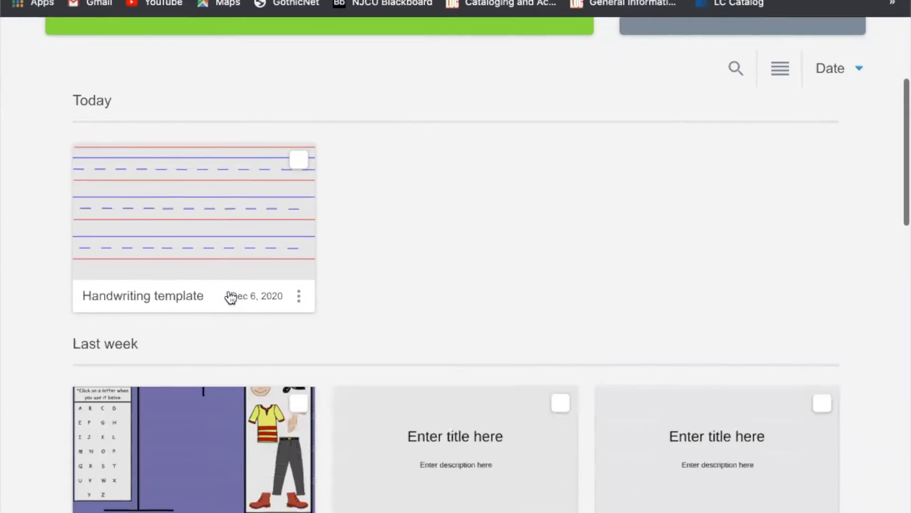
{"action": "scroll", "coordinate": [231, 297], "scroll_direction": "down", "scroll_amount": 7}
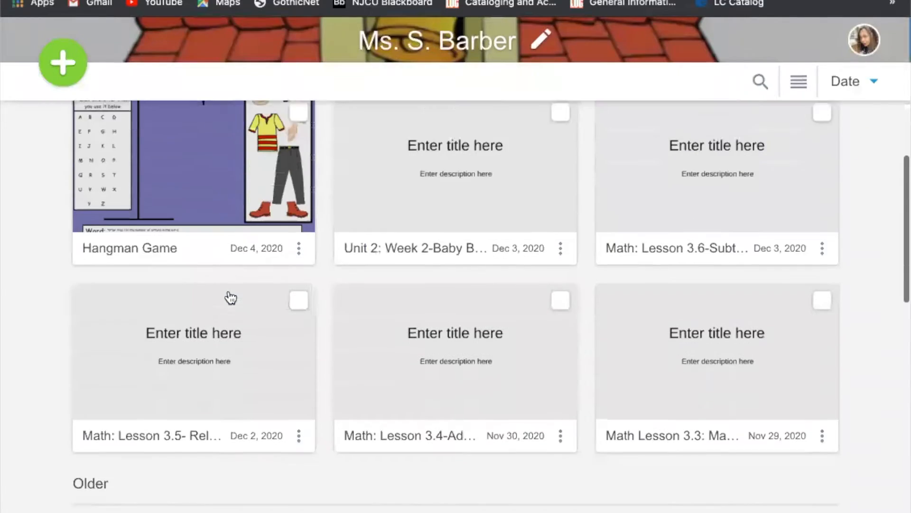
{"action": "scroll", "coordinate": [231, 297], "scroll_direction": "up", "scroll_amount": 20}
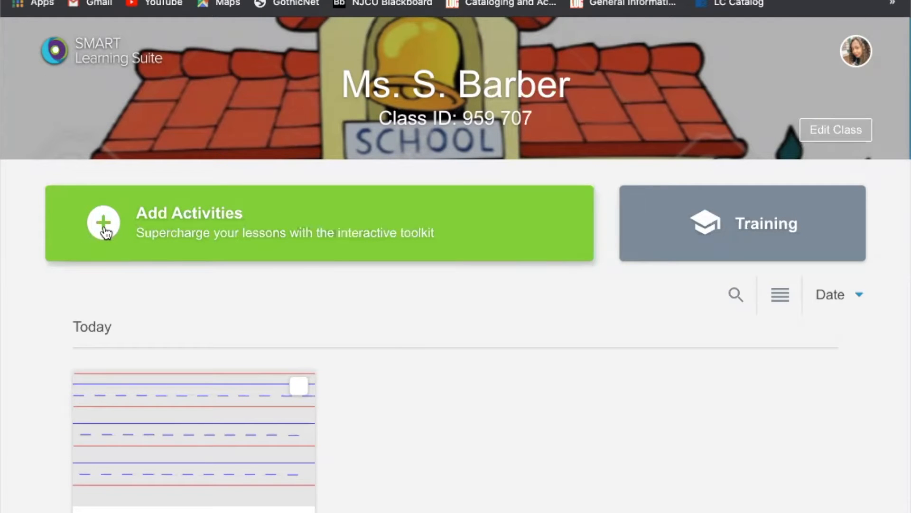
{"action": "left_click", "coordinate": [105, 231]}
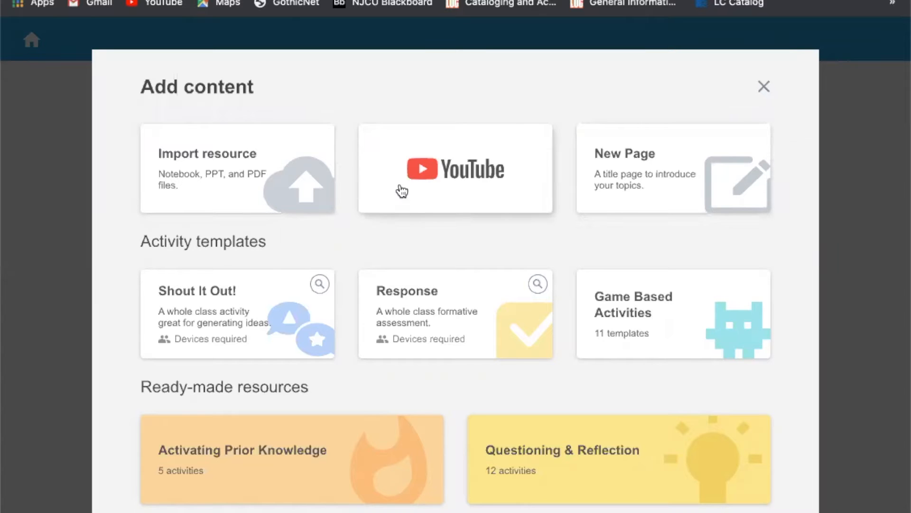
{"action": "left_click", "coordinate": [426, 191]}
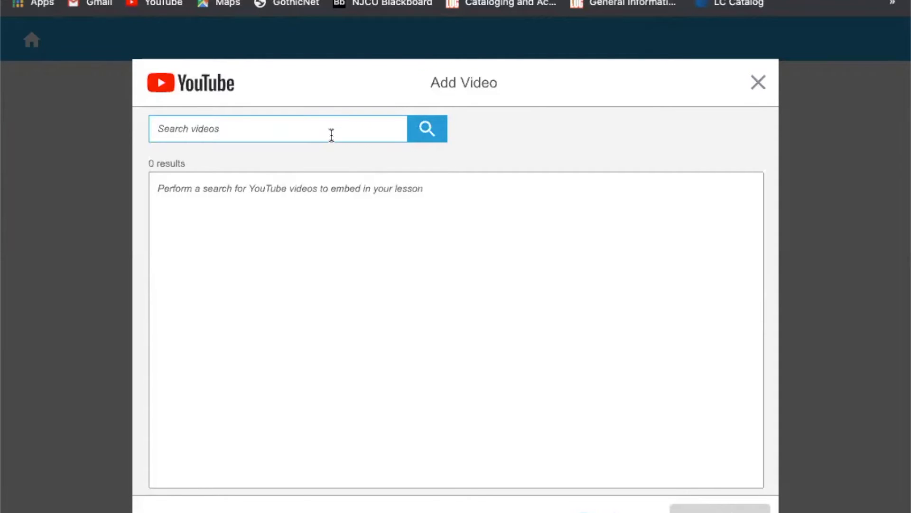
{"action": "type", "text": "nouns"}
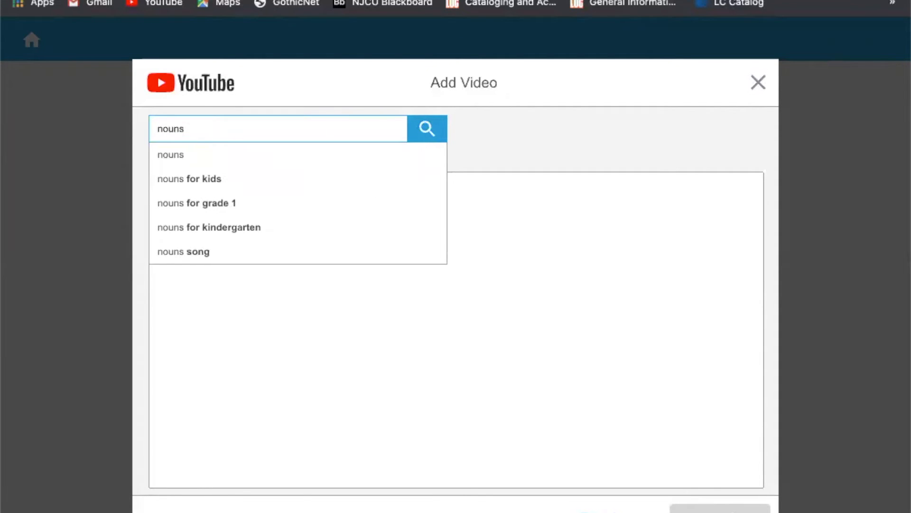
{"action": "key", "text": "Return"}
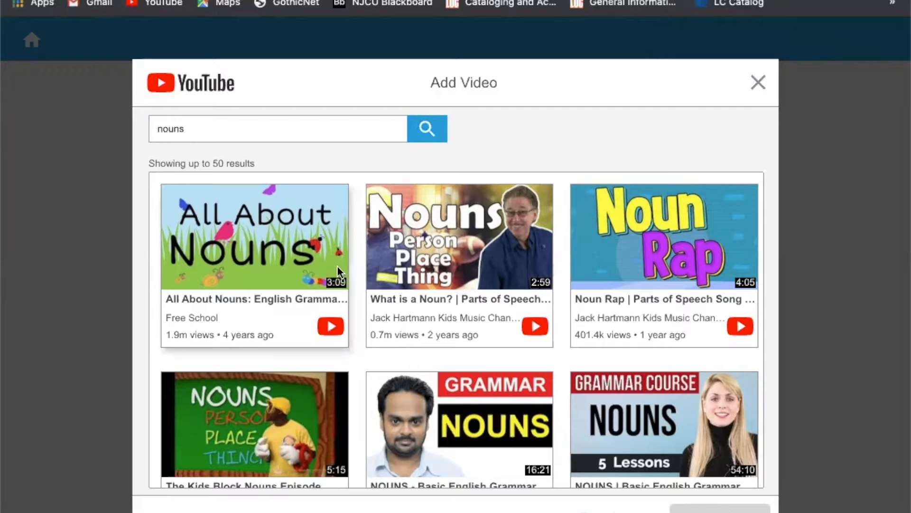
{"action": "left_click", "coordinate": [758, 84]}
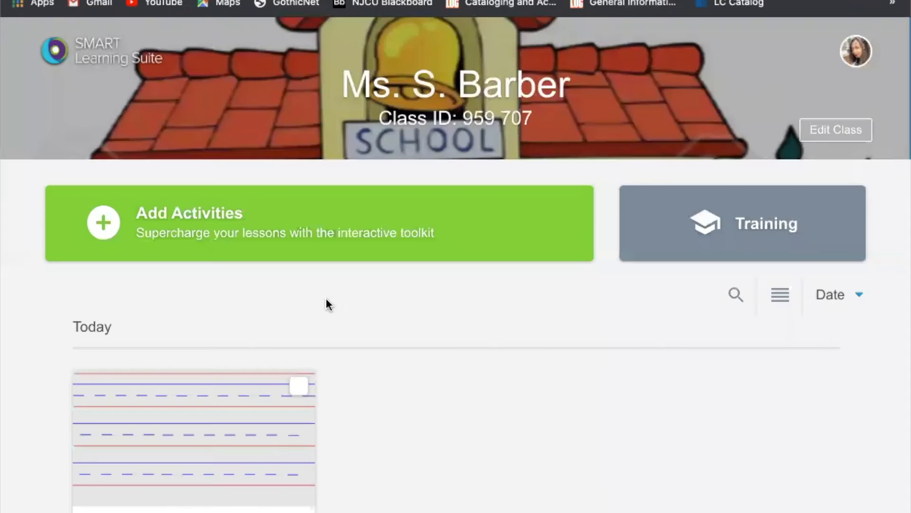
{"action": "left_click", "coordinate": [112, 232]}
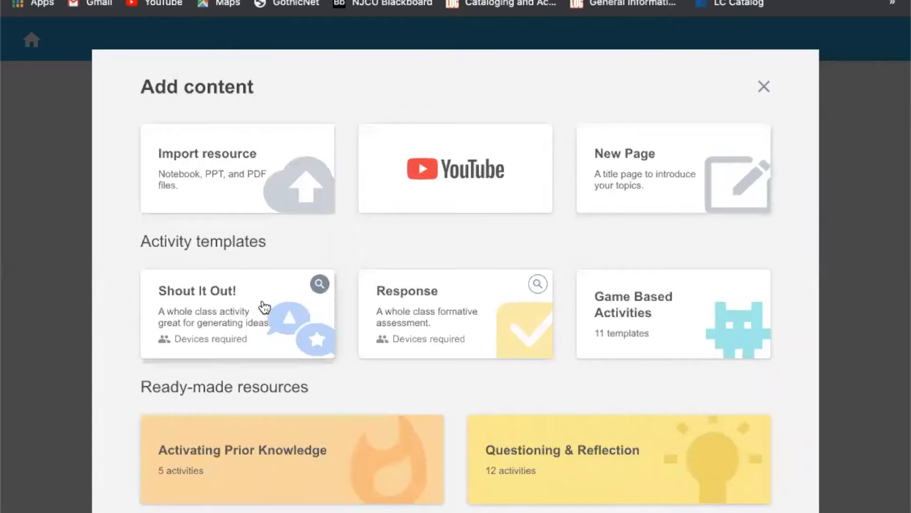
{"action": "left_click", "coordinate": [766, 89]}
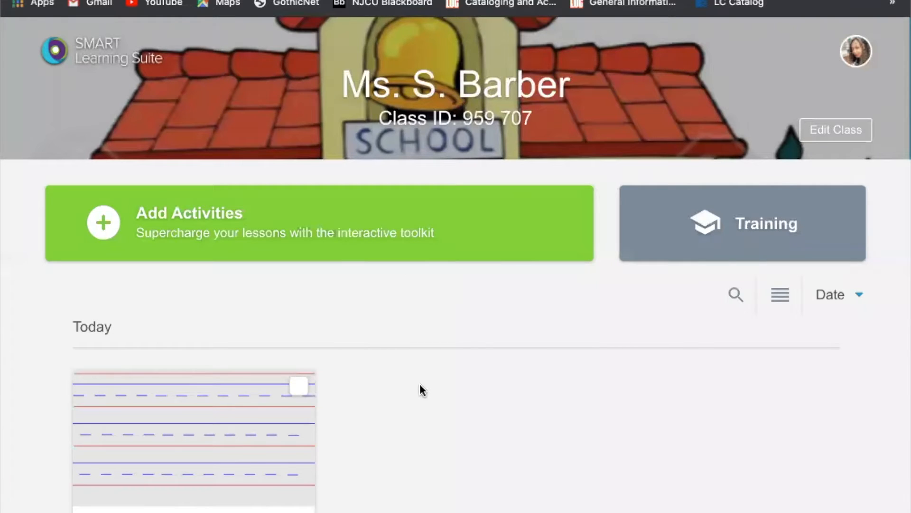
Copy the student share link of the Unit 2: Weeks 1 & 2 Word Study lesson
{"action": "scroll", "coordinate": [421, 386], "scroll_direction": "down", "scroll_amount": 10}
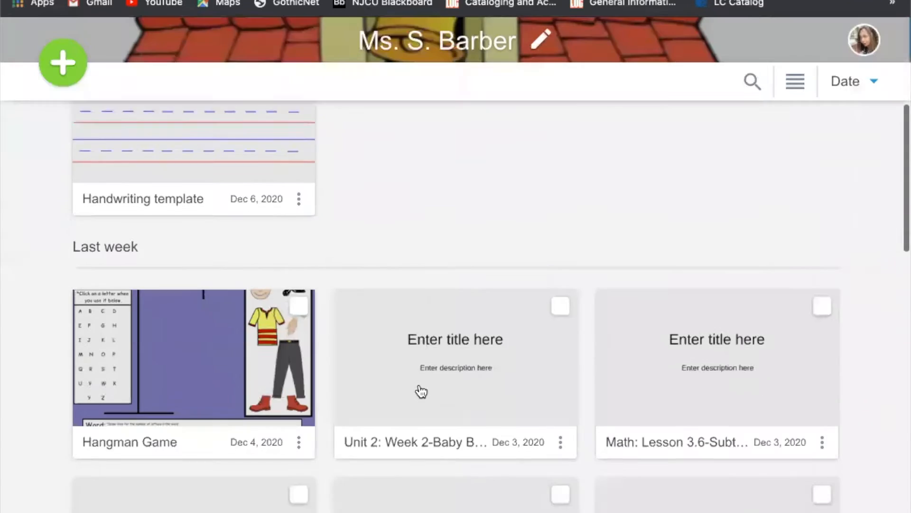
{"action": "scroll", "coordinate": [421, 391], "scroll_direction": "down", "scroll_amount": 6}
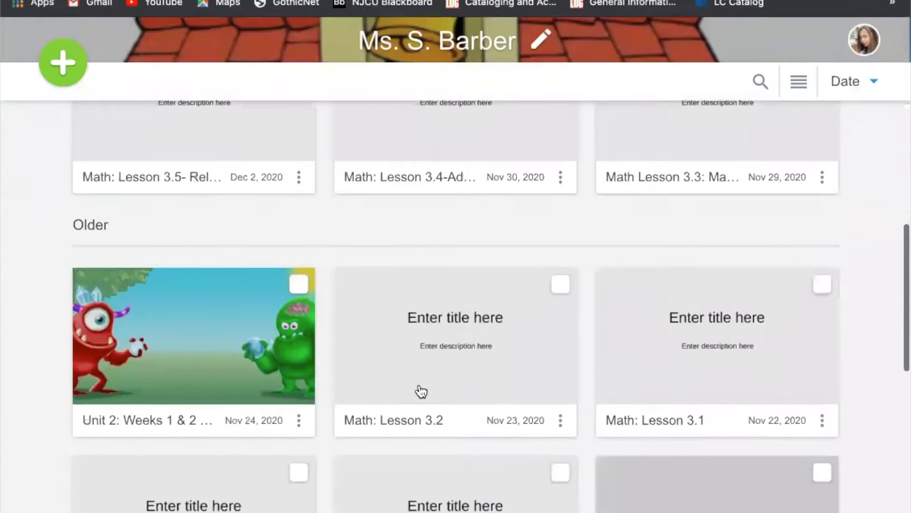
{"action": "scroll", "coordinate": [421, 385], "scroll_direction": "down", "scroll_amount": 3}
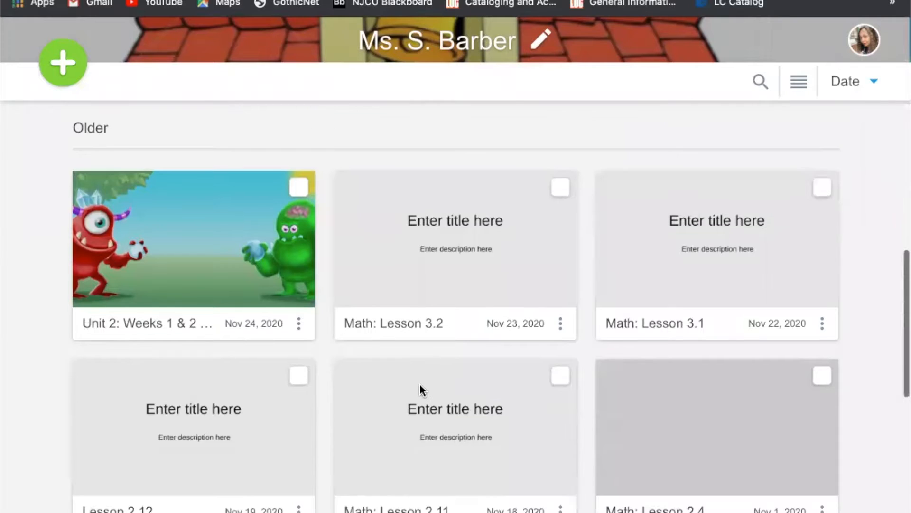
{"action": "scroll", "coordinate": [421, 389], "scroll_direction": "up", "scroll_amount": 1}
{"action": "scroll", "coordinate": [420, 392], "scroll_direction": "up", "scroll_amount": 3}
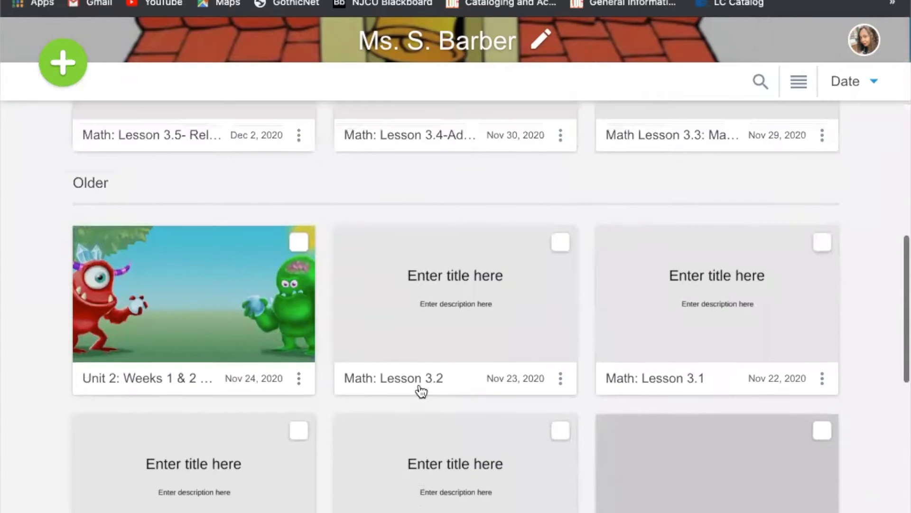
{"action": "mouse_move", "coordinate": [240, 350]}
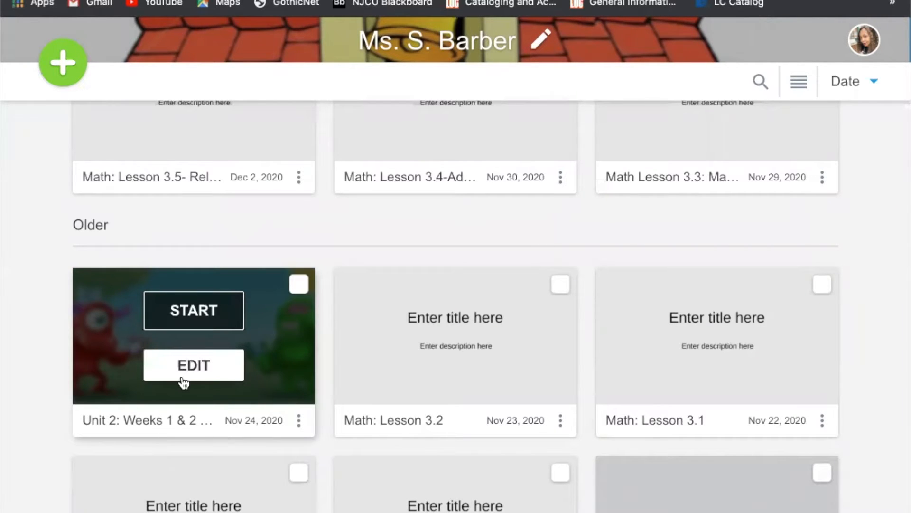
{"action": "left_click", "coordinate": [299, 421]}
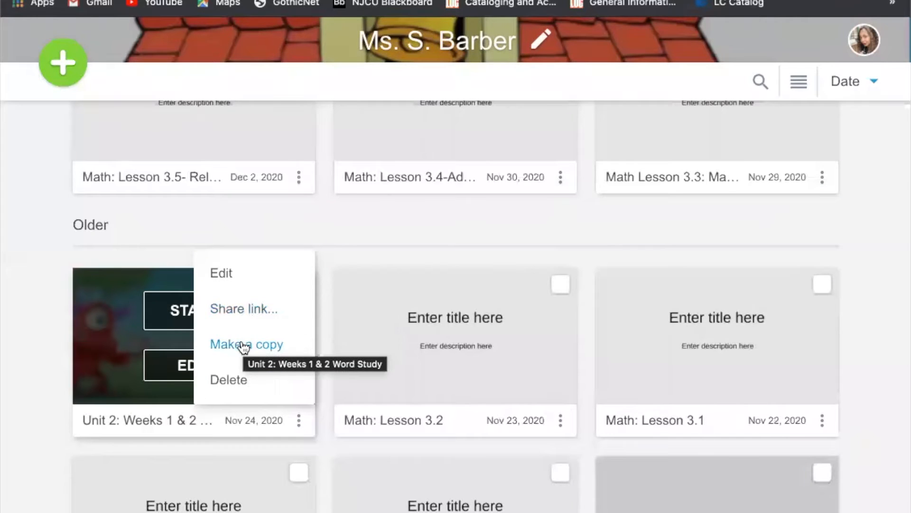
{"action": "left_click", "coordinate": [243, 309]}
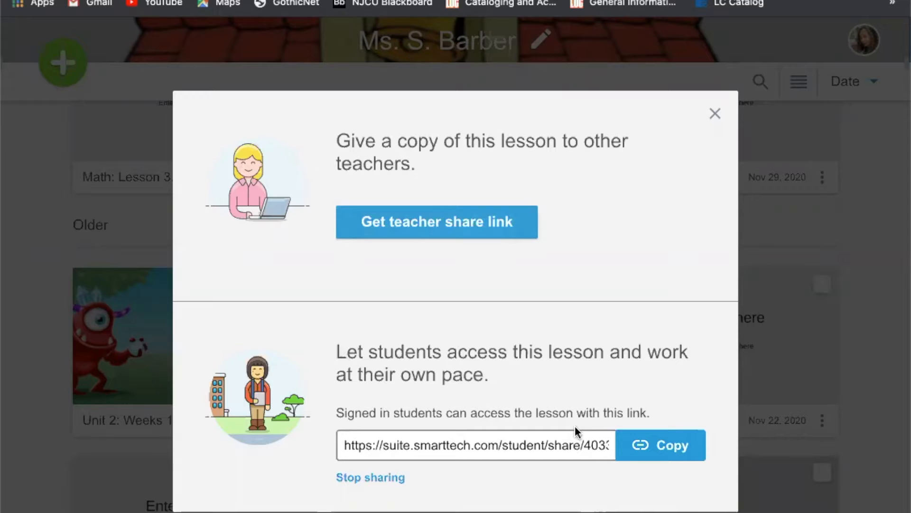
{"action": "left_click", "coordinate": [638, 451]}
{"action": "left_click", "coordinate": [651, 442]}
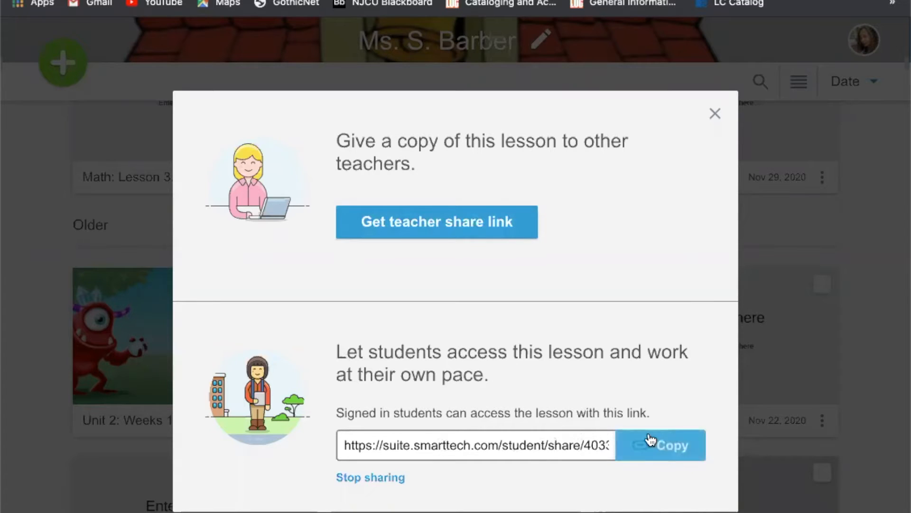
{"action": "left_click", "coordinate": [713, 116]}
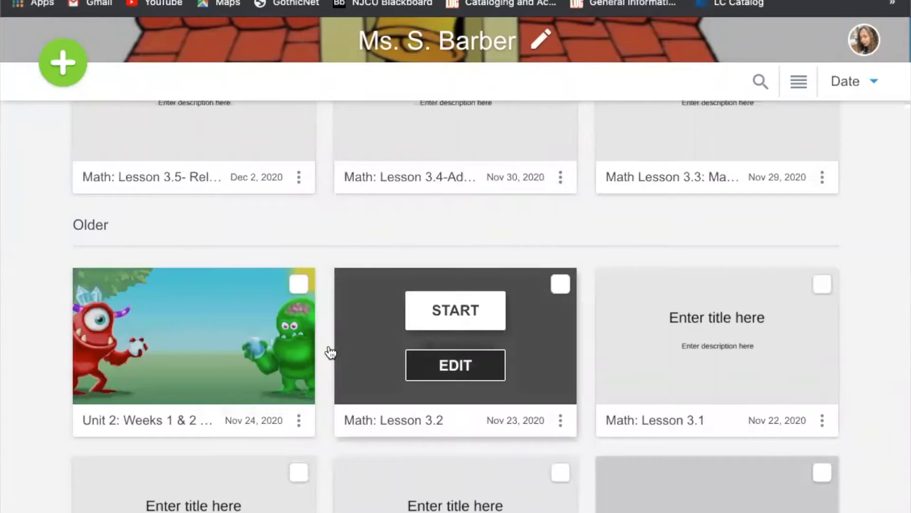
Start the Unit 2: Weeks 1 & 2 Word Study lesson and look through its activities, returning to Match 'Em Up!
{"action": "mouse_move", "coordinate": [287, 369]}
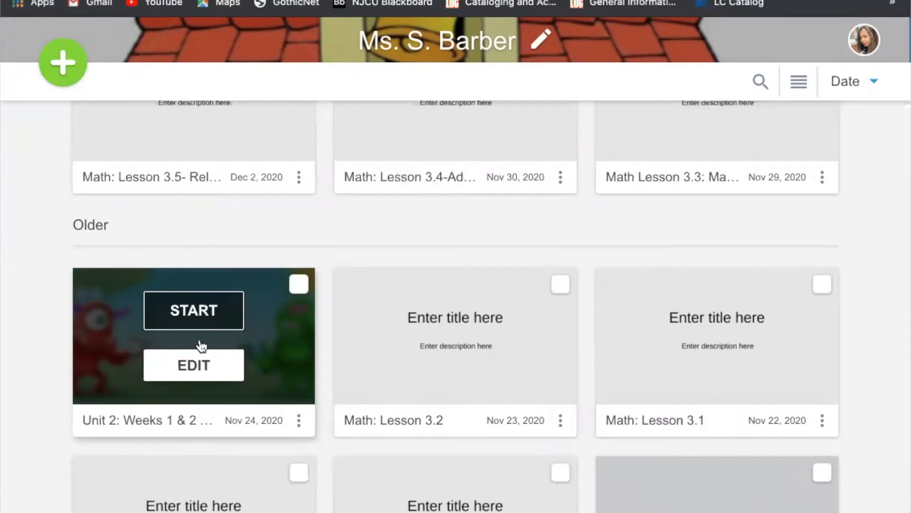
{"action": "left_click", "coordinate": [193, 313]}
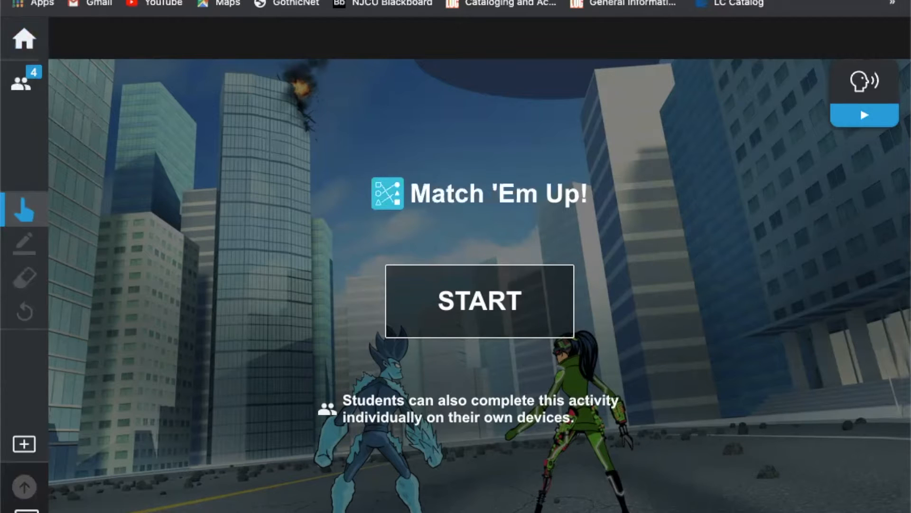
{"action": "key", "text": "Down"}
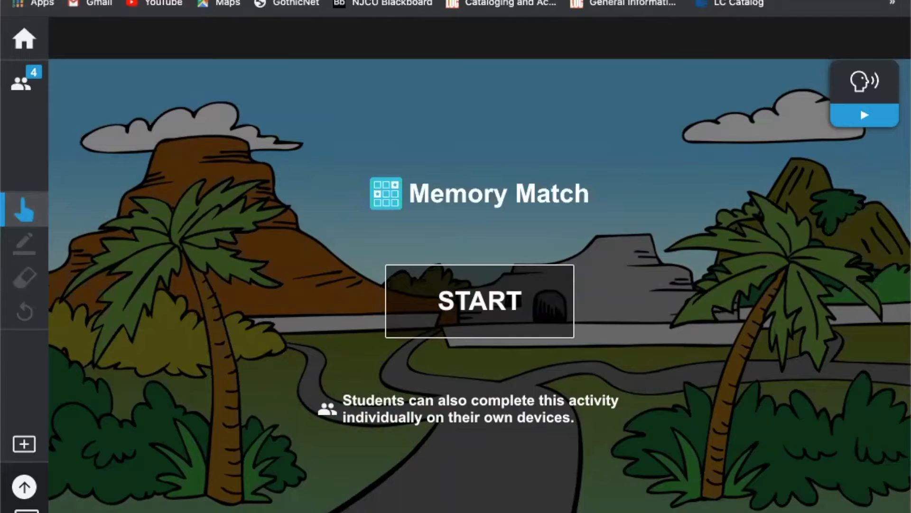
{"action": "key", "text": "Down"}
{"action": "key", "text": "Down"}
{"action": "key", "text": "Down"}
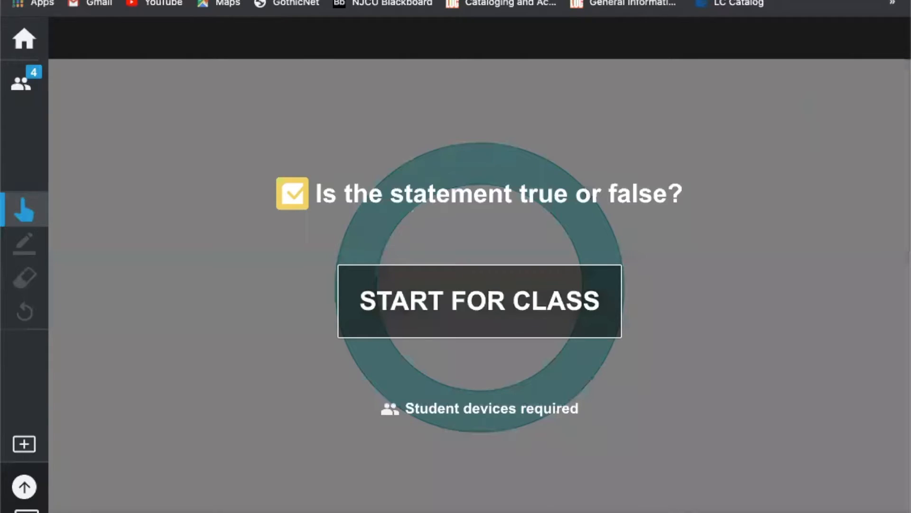
{"action": "key", "text": "Down"}
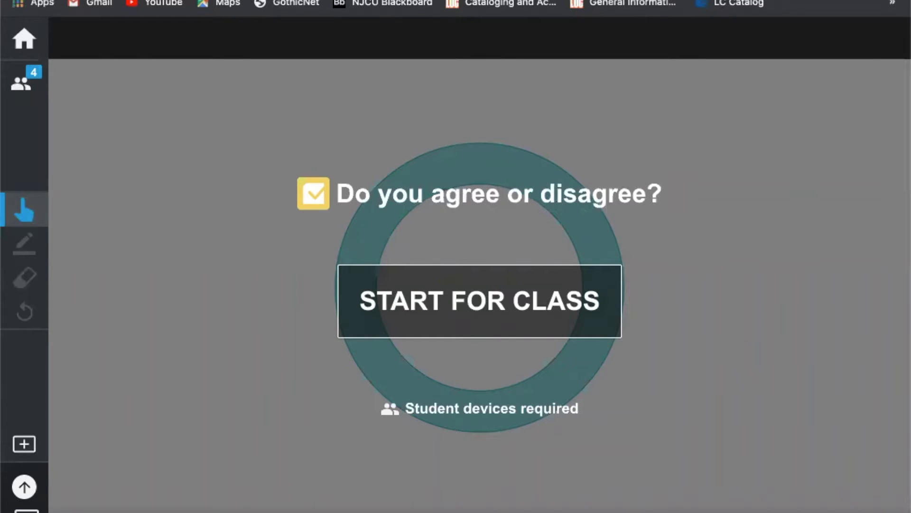
{"action": "left_click", "coordinate": [25, 488]}
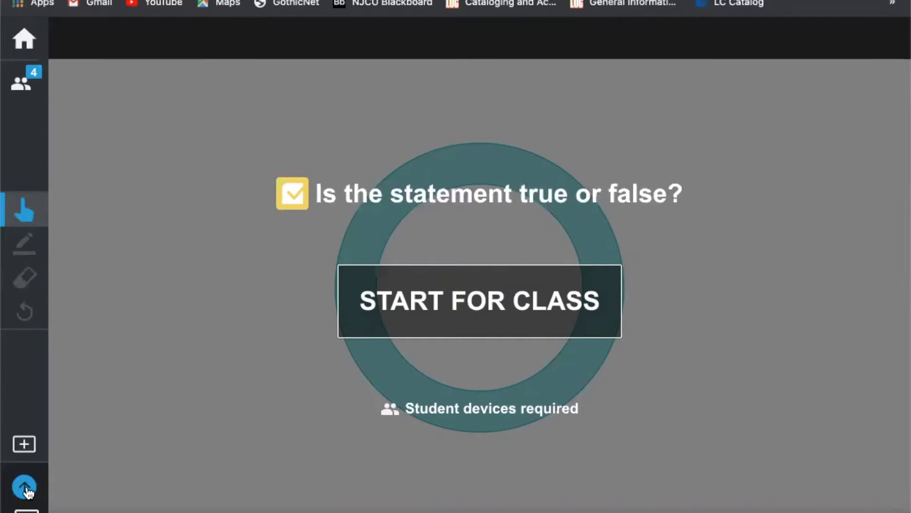
{"action": "left_click", "coordinate": [25, 487]}
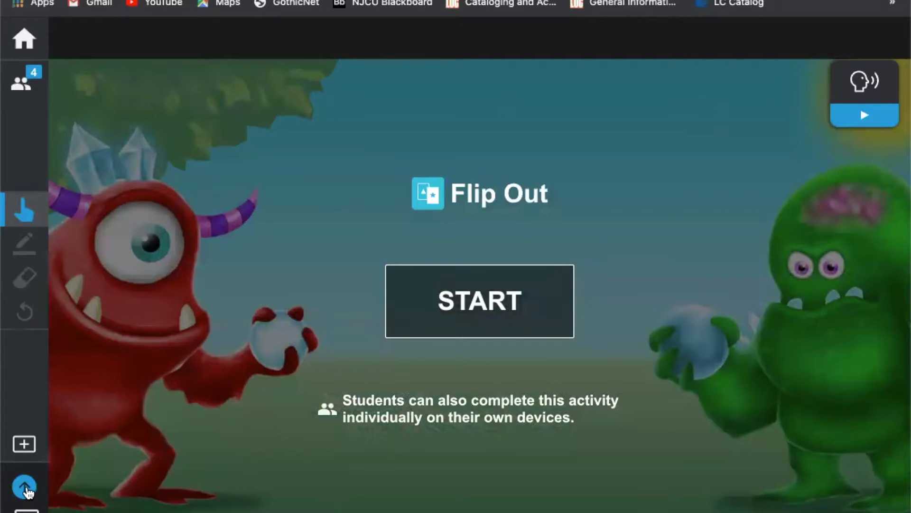
{"action": "left_click", "coordinate": [26, 487]}
{"action": "left_click", "coordinate": [26, 487]}
{"action": "left_click", "coordinate": [26, 487]}
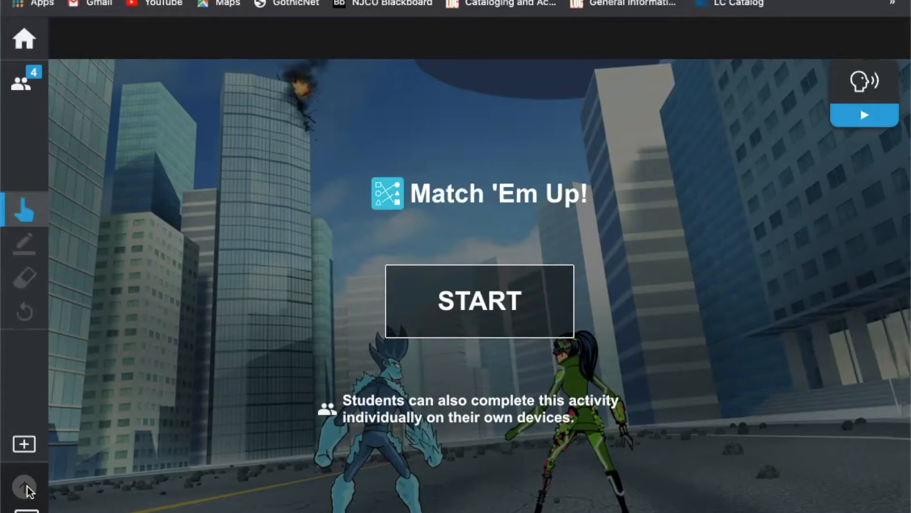
Play the voice recording on the Match 'Em Up! activity, pause it and exit to the lesson library
{"action": "left_click", "coordinate": [865, 115]}
{"action": "left_click", "coordinate": [863, 122]}
{"action": "left_click", "coordinate": [863, 122]}
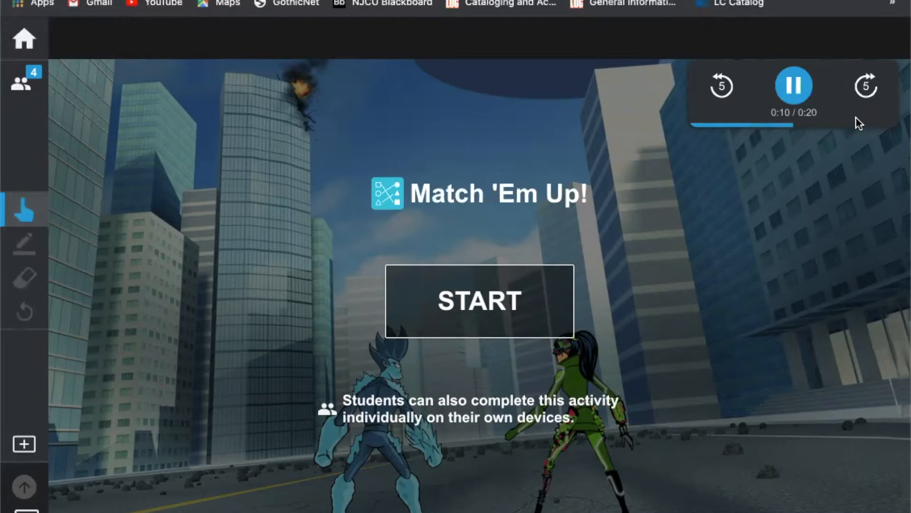
{"action": "left_click", "coordinate": [792, 88]}
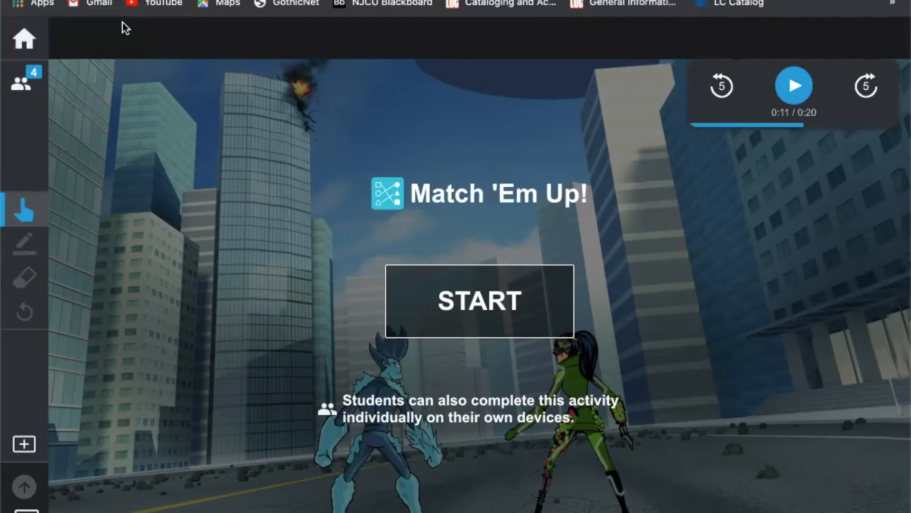
{"action": "left_click", "coordinate": [23, 39]}
Open the Unit 2: Weeks 1 & 2 Word Study lesson for editing and retitle it "Unit 2 Weeks 1 & 2 Word Study"
{"action": "mouse_move", "coordinate": [181, 386]}
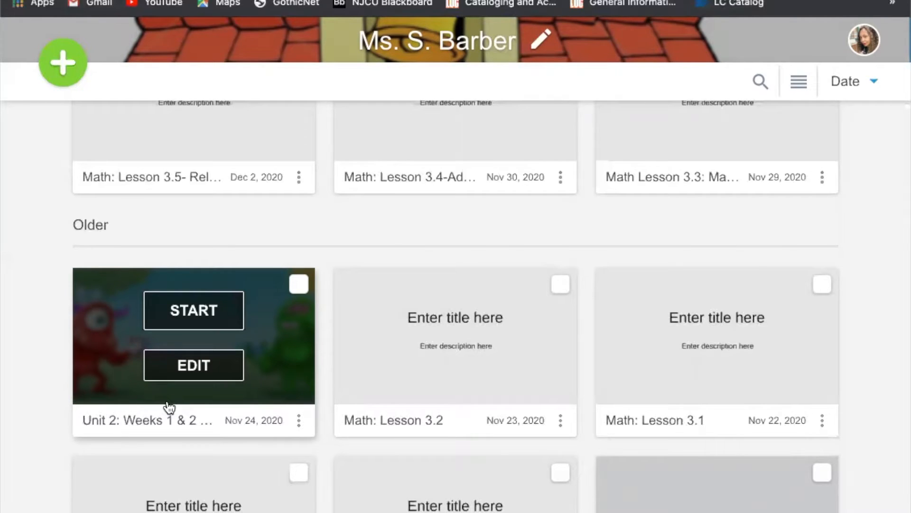
{"action": "left_click", "coordinate": [195, 365]}
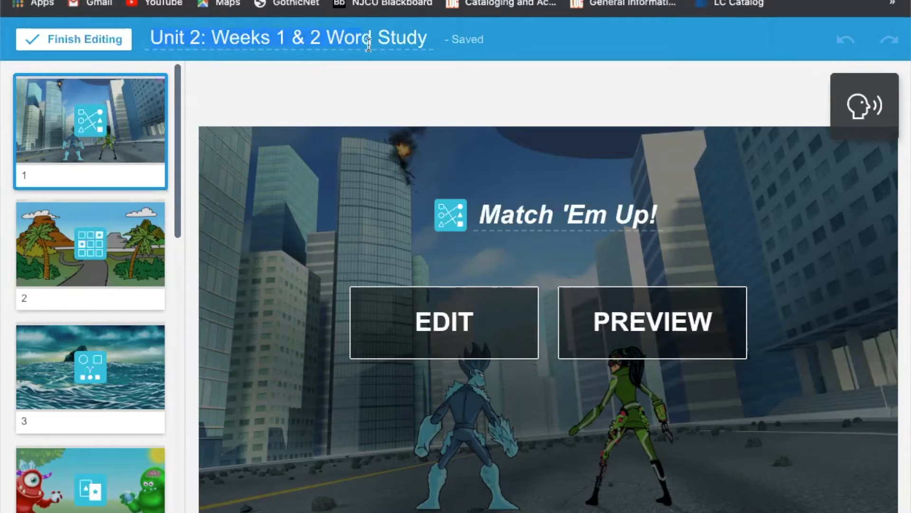
{"action": "left_click", "coordinate": [204, 37]}
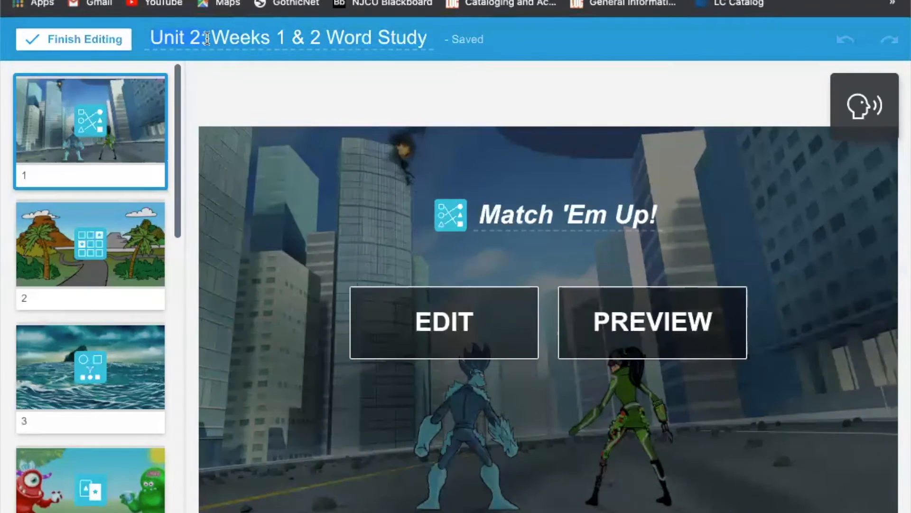
{"action": "key", "text": "BackSpace"}
{"action": "key", "text": "BackSpace"}
{"action": "type", "text": "3"}
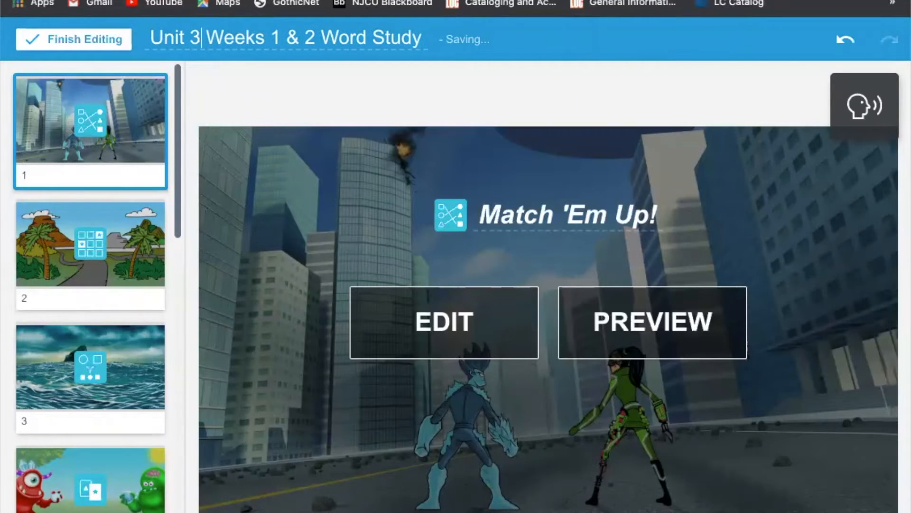
{"action": "key", "text": "BackSpace"}
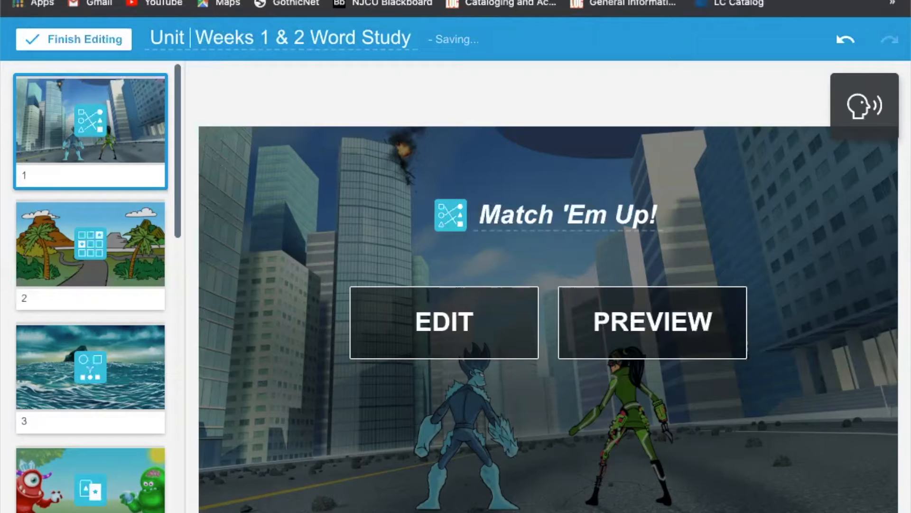
{"action": "type", "text": "2"}
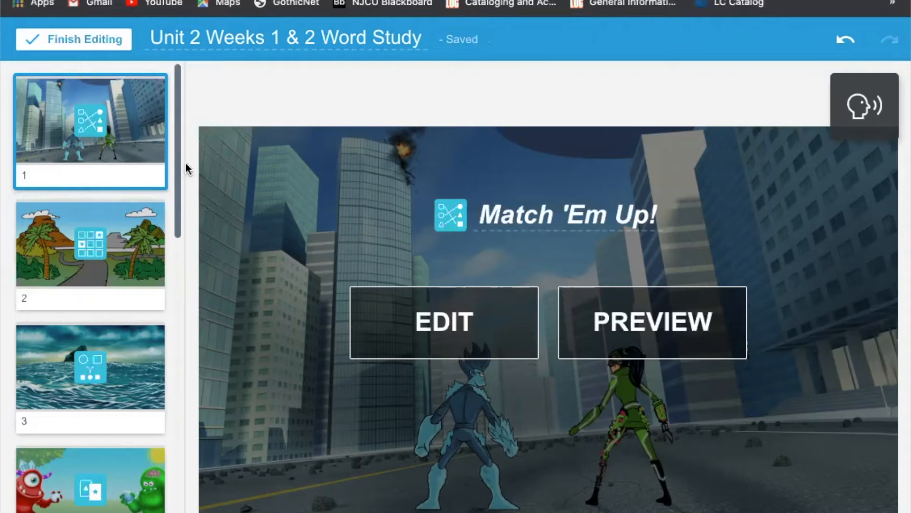
Add a new title page to the end of the lesson and view its options for adding images
{"action": "left_click_drag", "start_coordinate": [177, 157], "coordinate": [177, 507]}
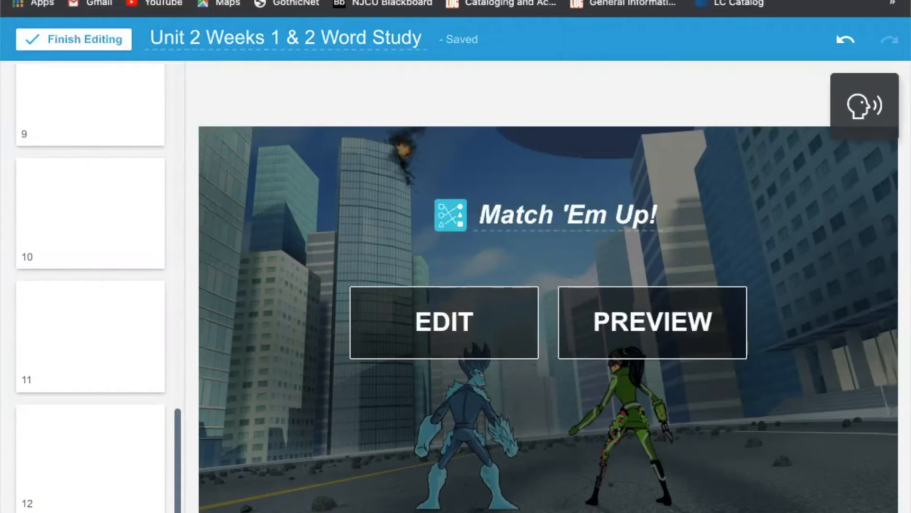
{"action": "left_click", "coordinate": [90, 509]}
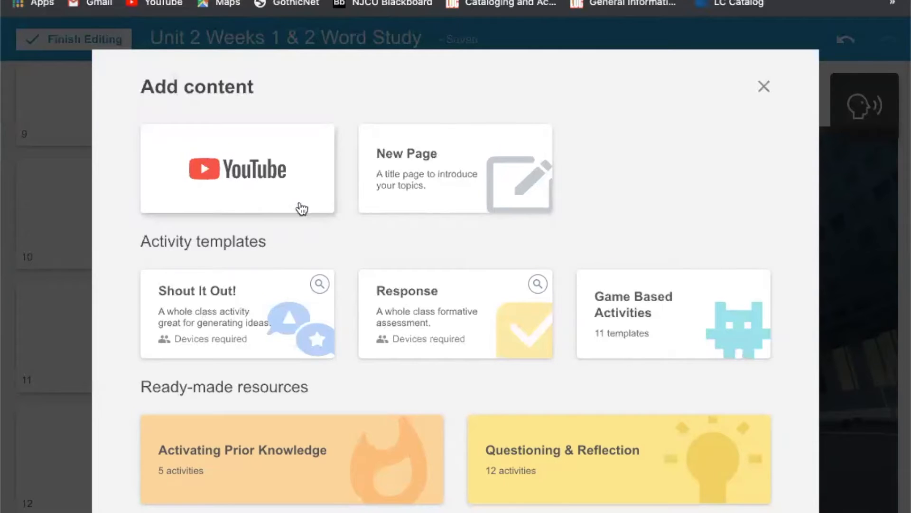
{"action": "left_click", "coordinate": [463, 179]}
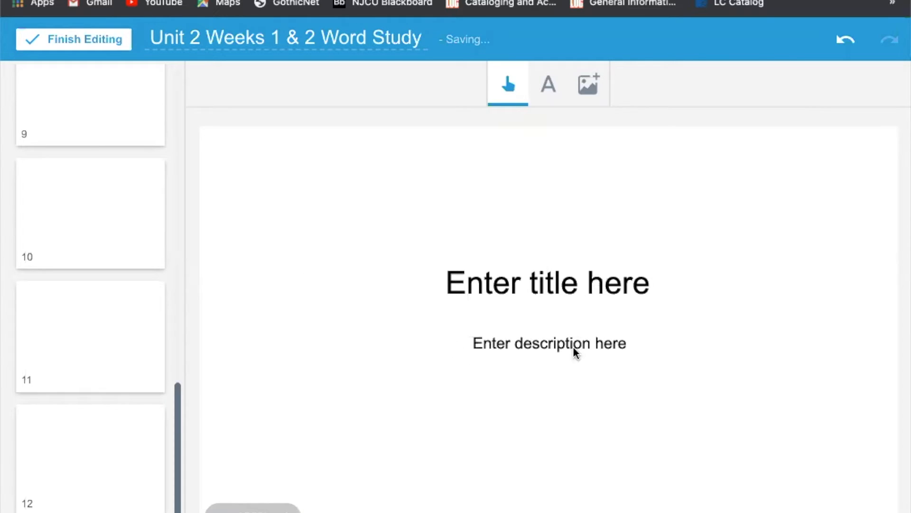
{"action": "left_click", "coordinate": [589, 86]}
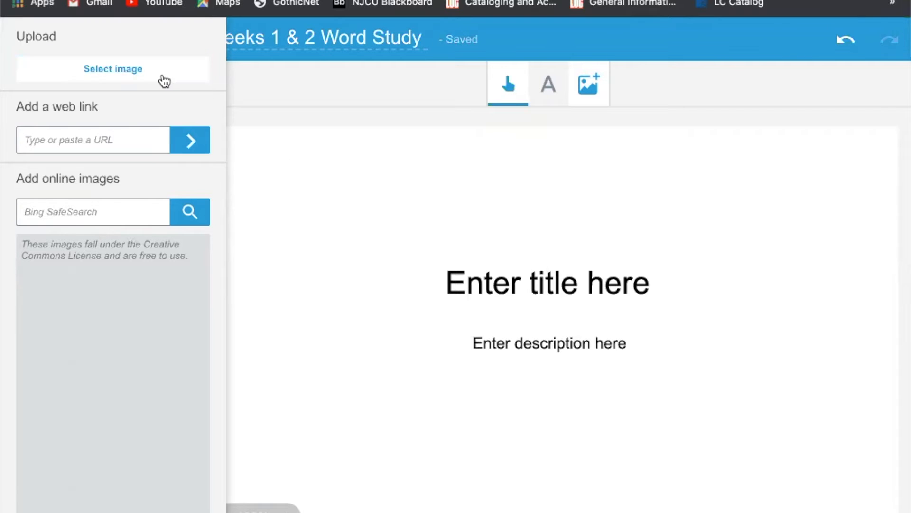
{"action": "left_click", "coordinate": [301, 172]}
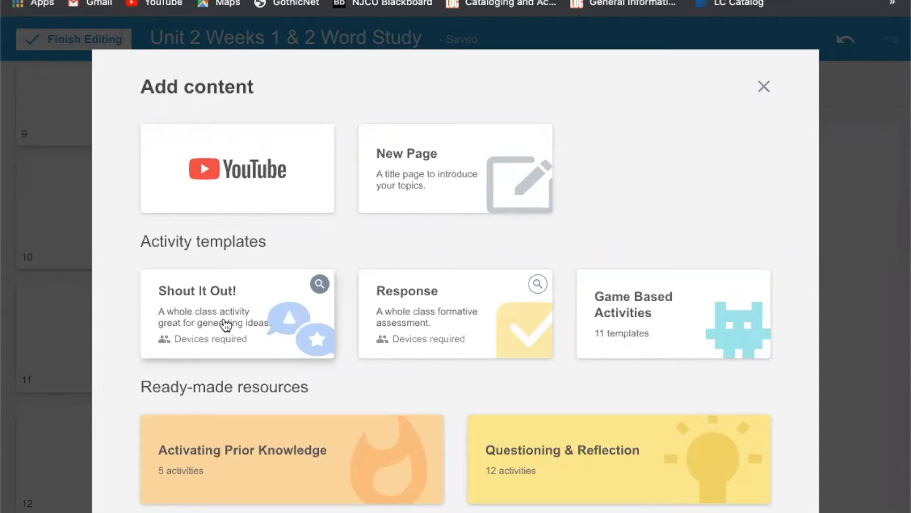
View the question types offered by the Response activity template and leave it without adding a question
{"action": "left_click", "coordinate": [408, 328]}
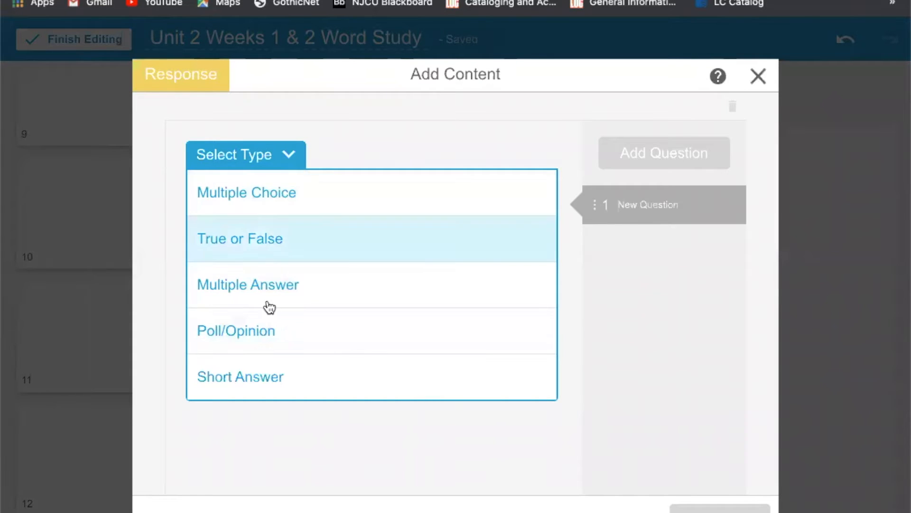
{"action": "left_click", "coordinate": [759, 79]}
{"action": "left_click", "coordinate": [504, 355]}
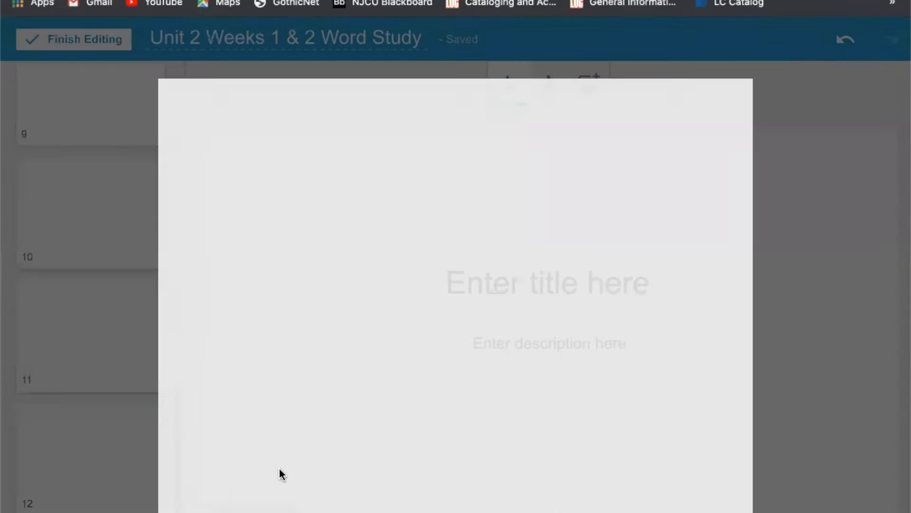
Browse the game-based activity templates and start a new Game Show activity
{"action": "left_click", "coordinate": [90, 510]}
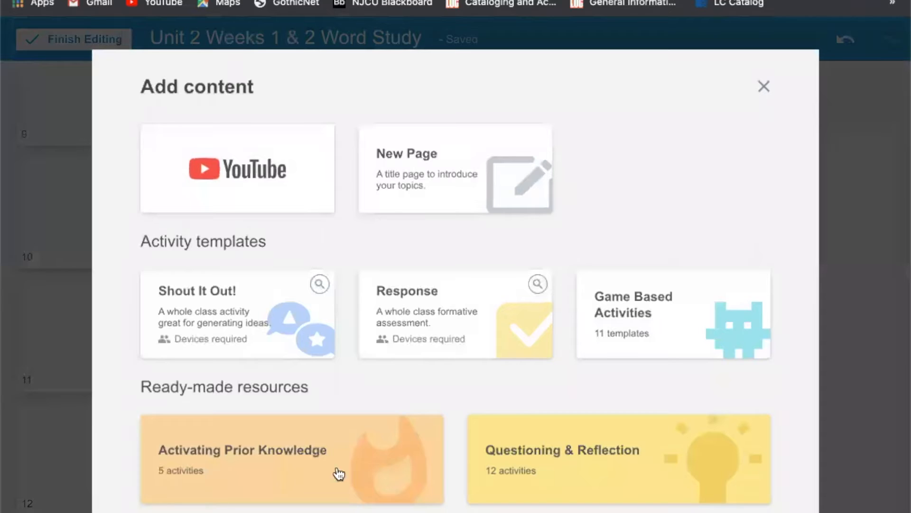
{"action": "left_click", "coordinate": [636, 319]}
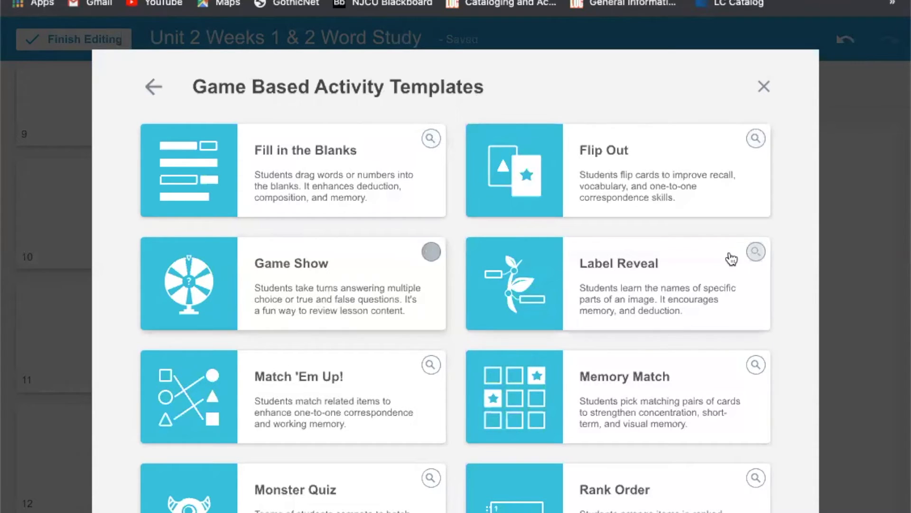
{"action": "scroll", "coordinate": [804, 333], "scroll_direction": "down", "scroll_amount": 5}
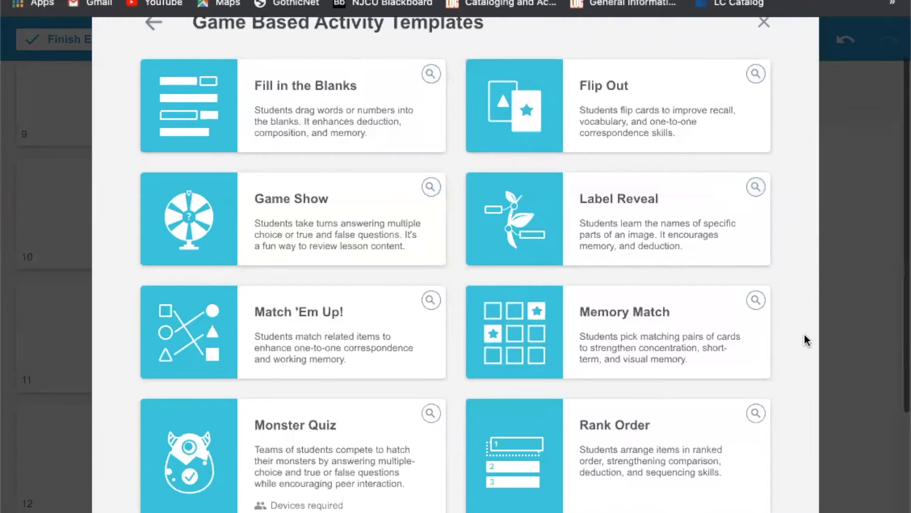
{"action": "scroll", "coordinate": [805, 335], "scroll_direction": "down", "scroll_amount": 3}
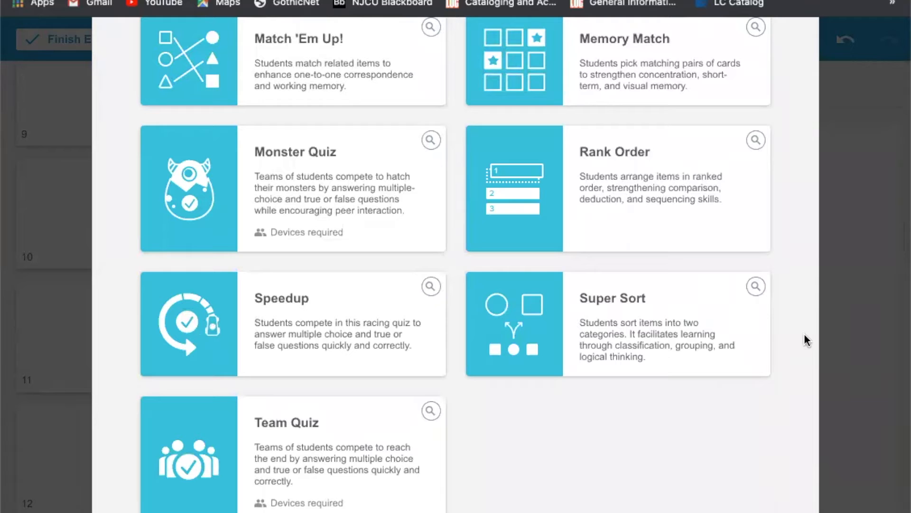
{"action": "scroll", "coordinate": [804, 333], "scroll_direction": "up", "scroll_amount": 8}
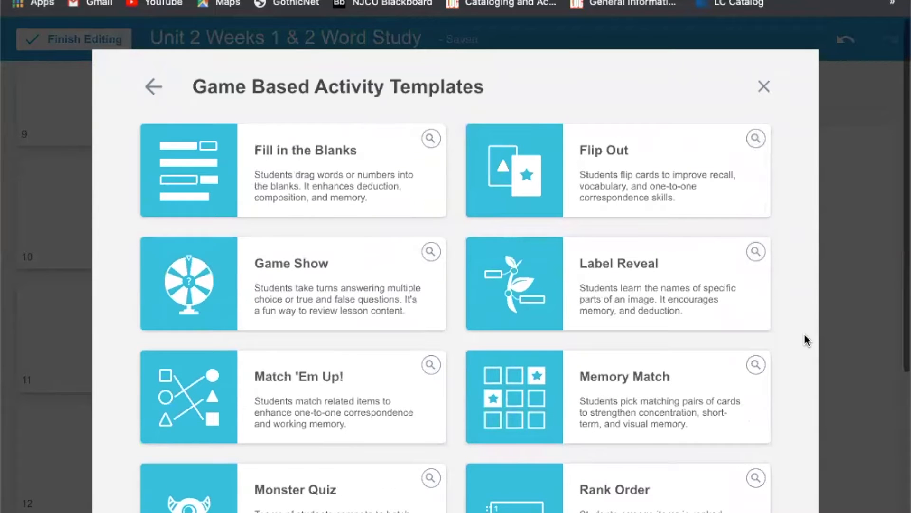
{"action": "left_click", "coordinate": [283, 287]}
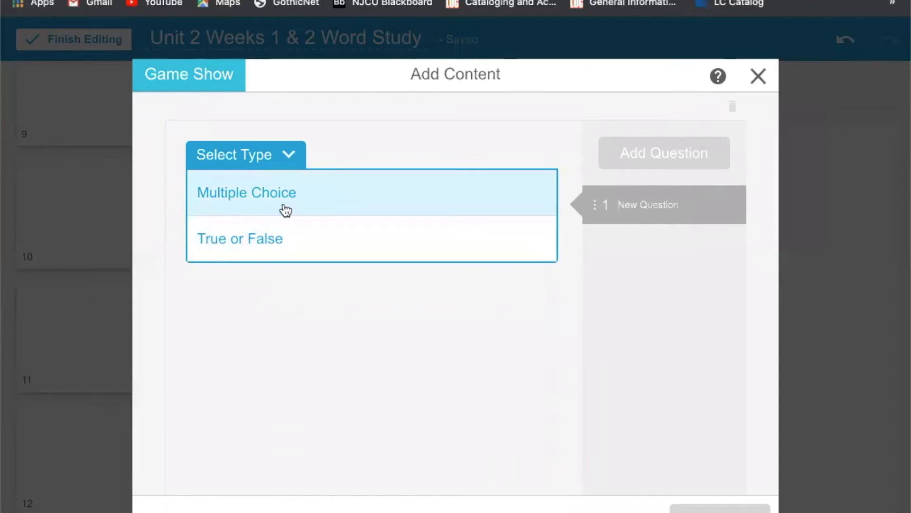
Create a True or False question reading "A noun describes things" with False as the correct answer
{"action": "left_click", "coordinate": [270, 238]}
{"action": "left_click", "coordinate": [320, 214]}
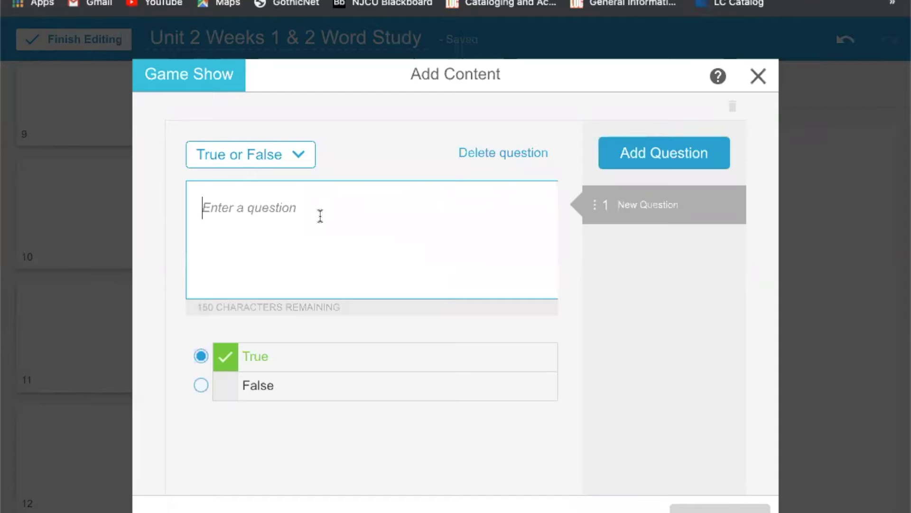
{"action": "type", "text": "A n"}
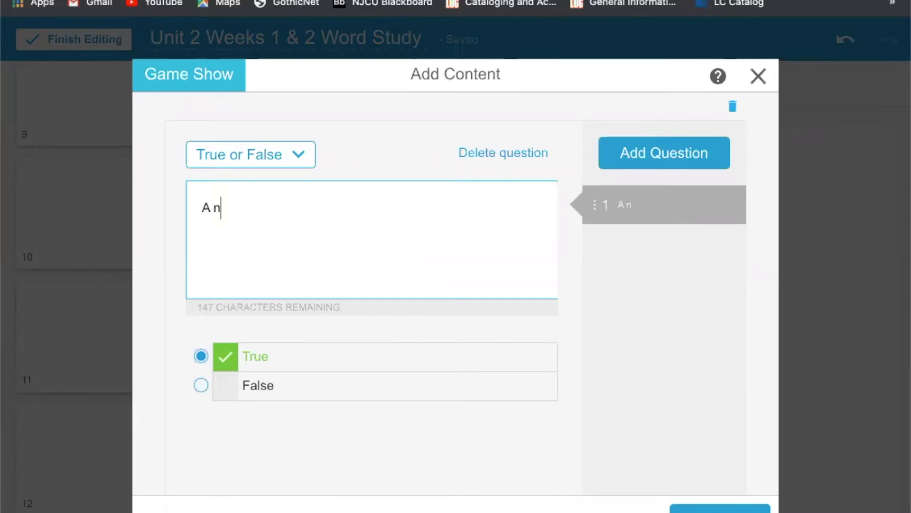
{"action": "type", "text": "oun des"}
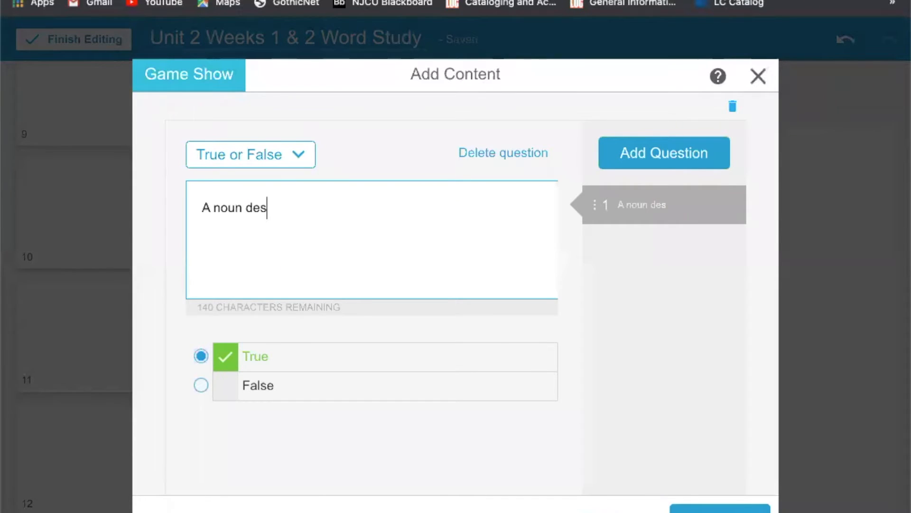
{"action": "type", "text": "cribes things"}
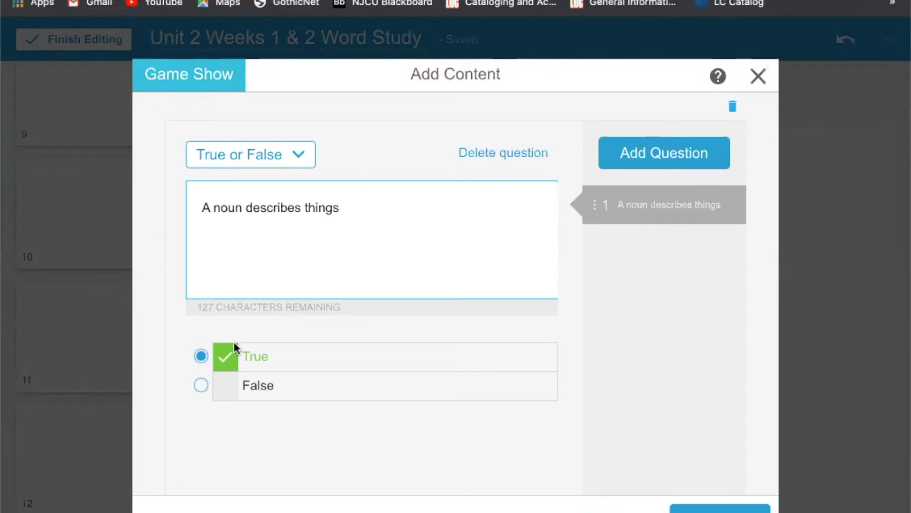
{"action": "left_click", "coordinate": [201, 385]}
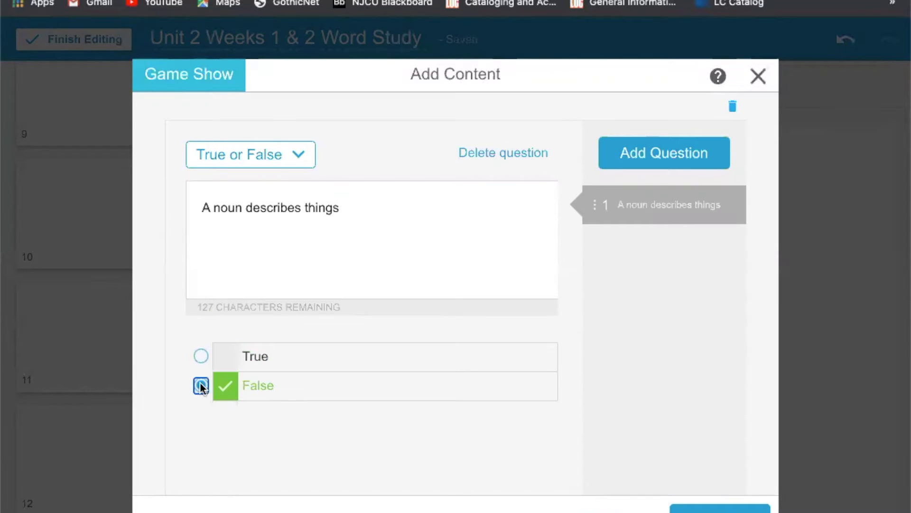
Add a second True or False question reading "An adjective describes things." and keep True as its answer
{"action": "left_click", "coordinate": [663, 151]}
{"action": "left_click", "coordinate": [246, 215]}
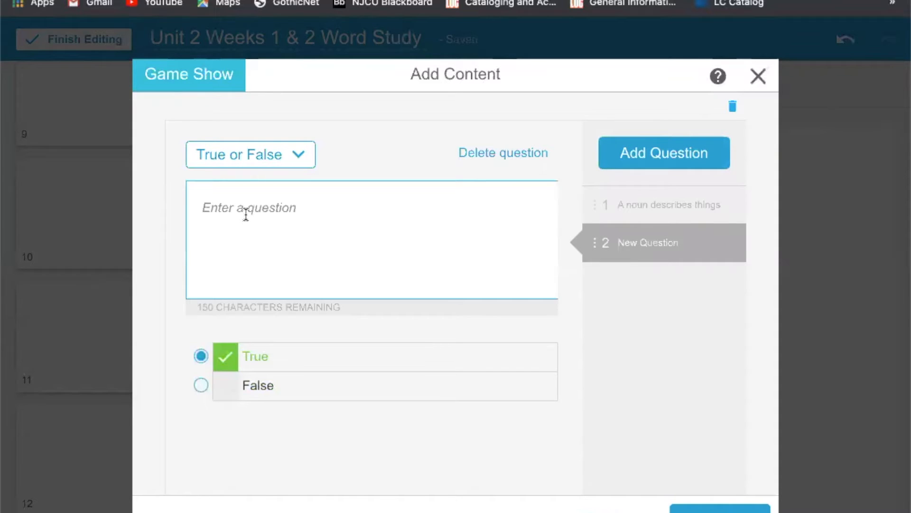
{"action": "type", "text": "An adjective des"}
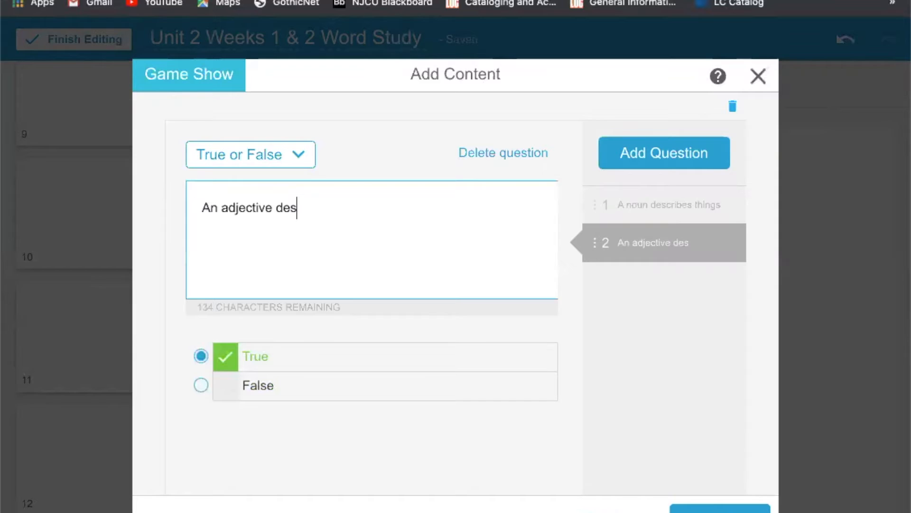
{"action": "type", "text": "bes things."}
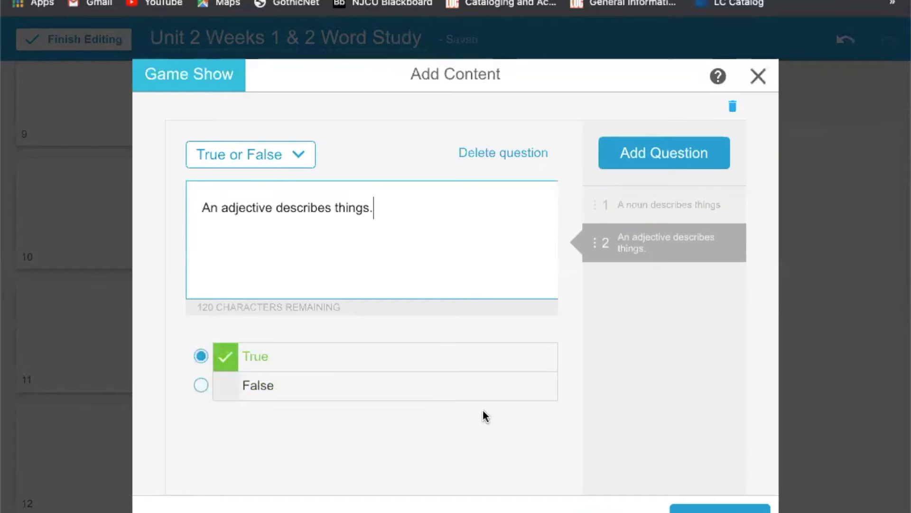
Add a blank third question and finish the Game Show, placing the activity in the lesson
{"action": "left_click", "coordinate": [663, 156]}
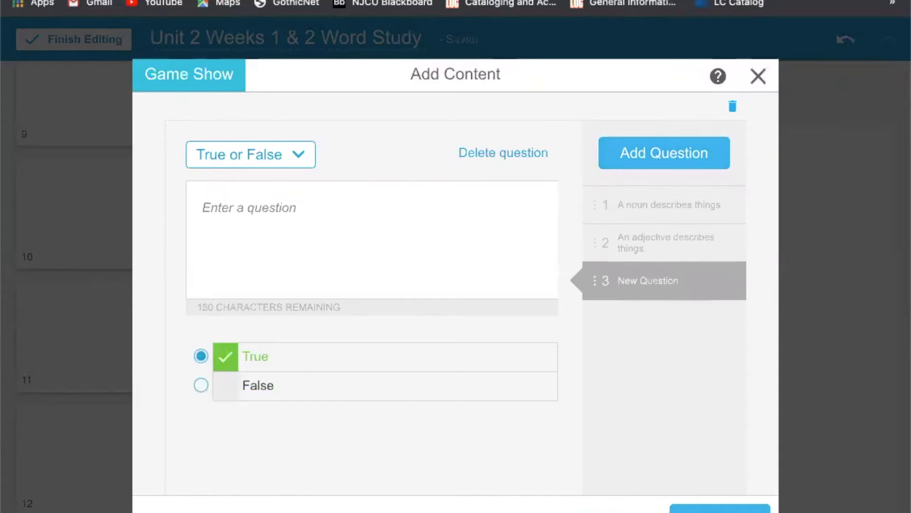
{"action": "left_click", "coordinate": [720, 509]}
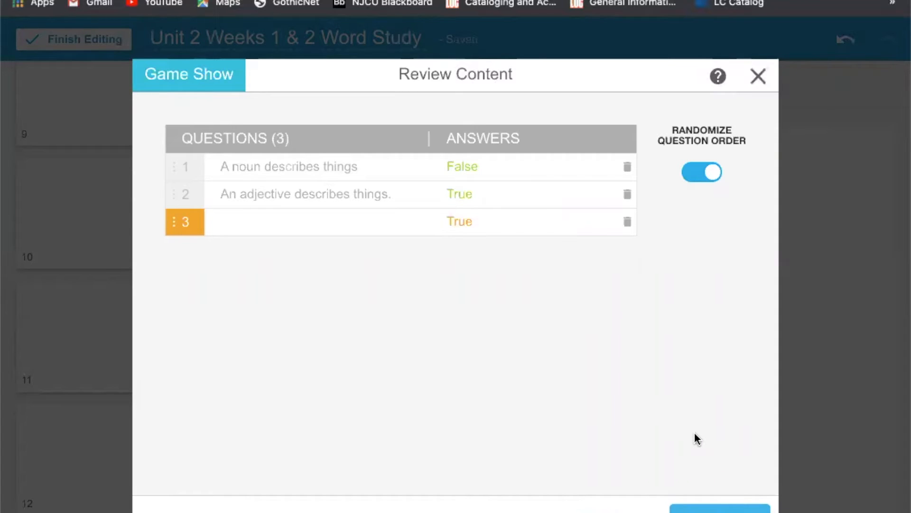
{"action": "left_click", "coordinate": [720, 508]}
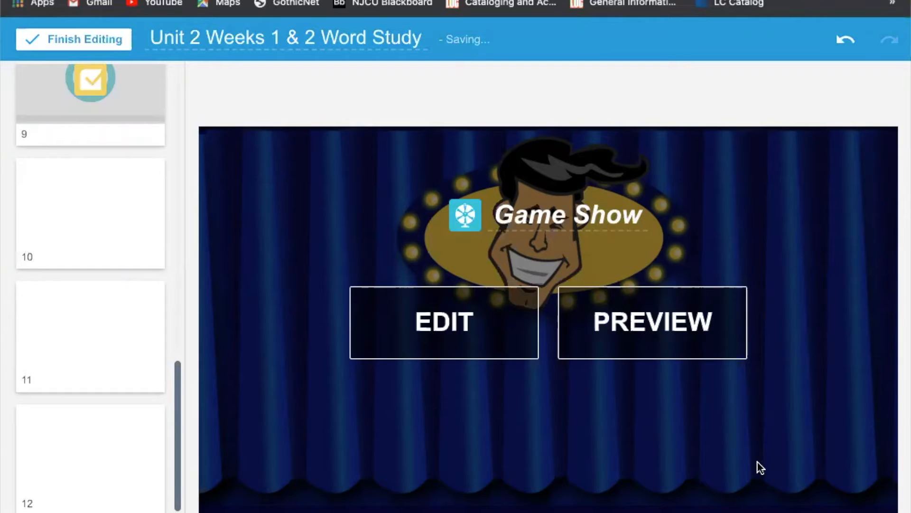
Preview the Game Show by spinning the wheel and answering the noun question with False, and exit the preview
{"action": "left_click", "coordinate": [664, 327]}
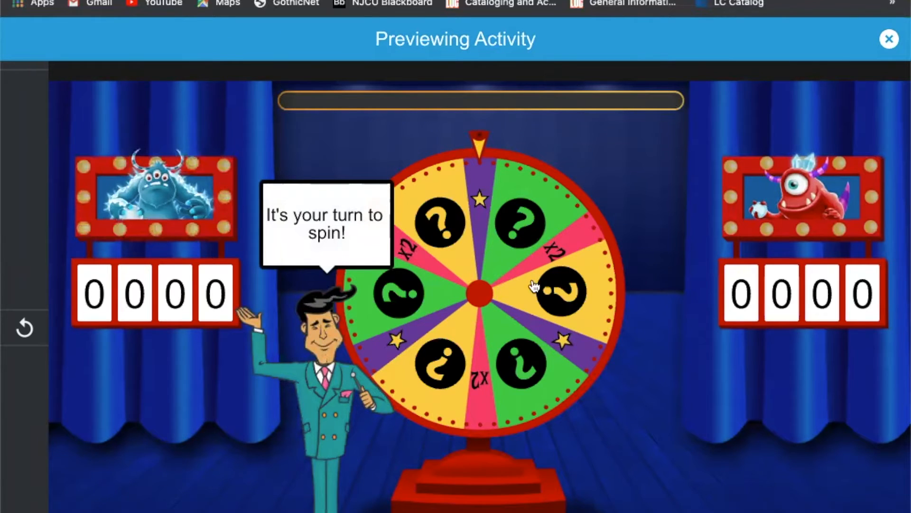
{"action": "left_click", "coordinate": [470, 292]}
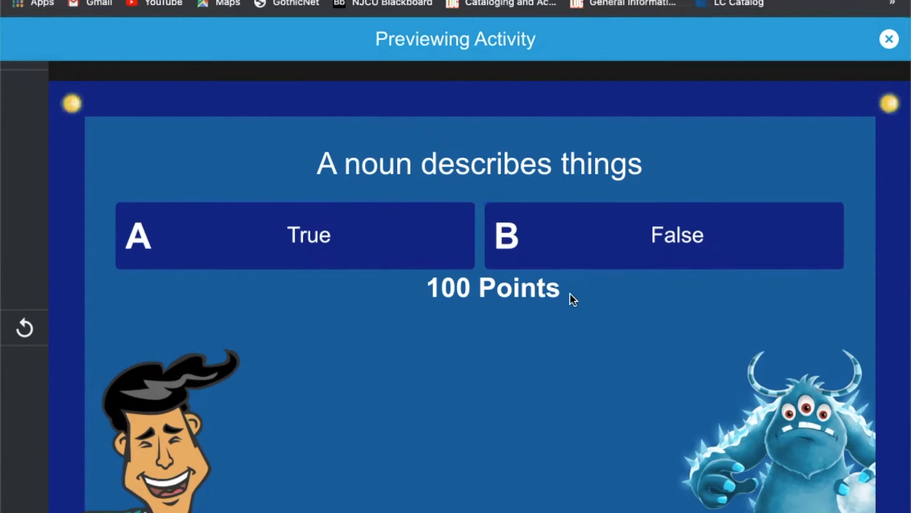
{"action": "left_click", "coordinate": [588, 247]}
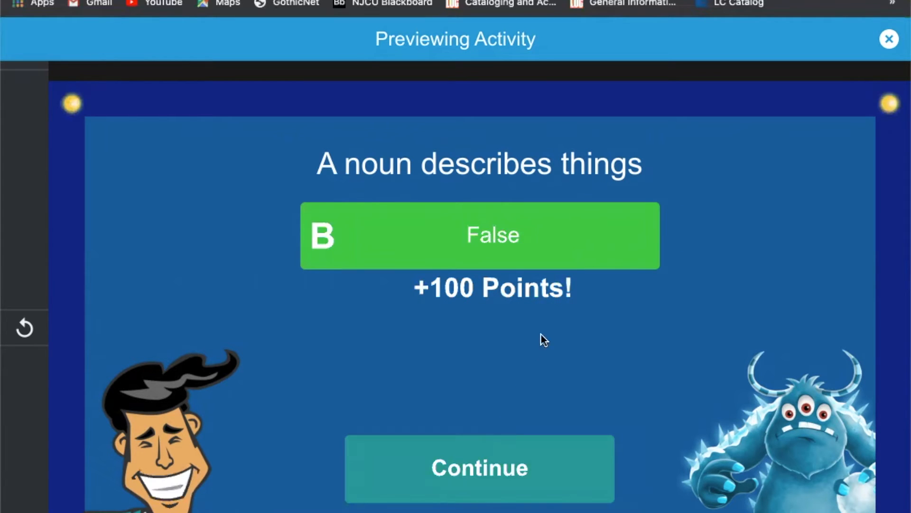
{"action": "left_click", "coordinate": [485, 475]}
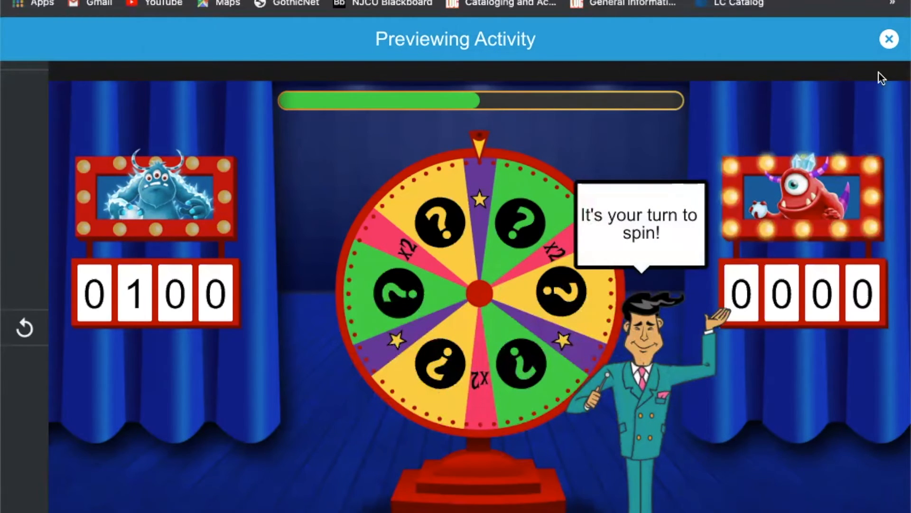
{"action": "left_click", "coordinate": [889, 39]}
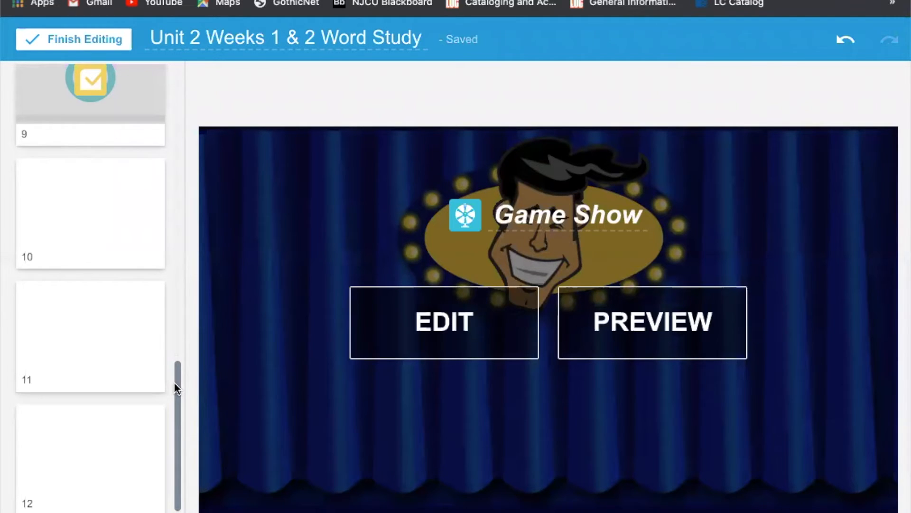
Open the options for adding content after the lesson's last page and review the Activating Prior Knowledge activities, then return to the content choices
{"action": "scroll", "coordinate": [171, 434], "scroll_direction": "down", "scroll_amount": 5}
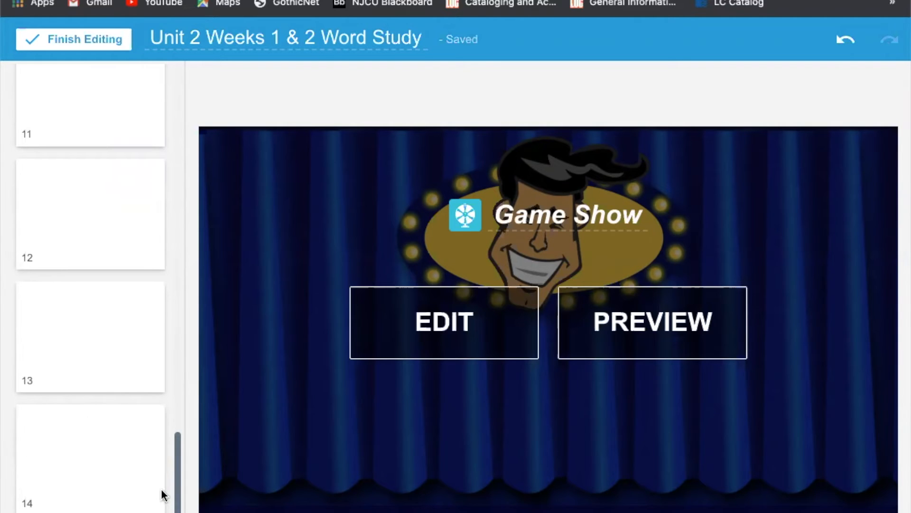
{"action": "left_click", "coordinate": [91, 511]}
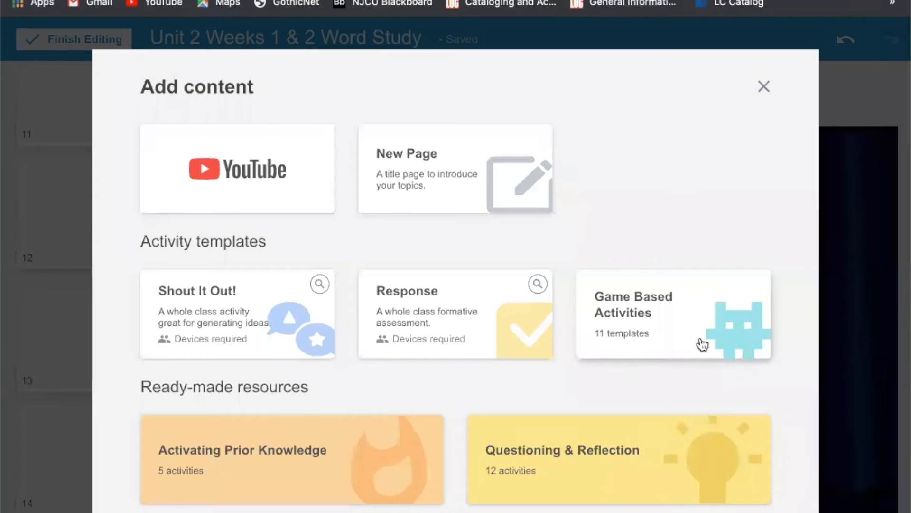
{"action": "scroll", "coordinate": [799, 385], "scroll_direction": "down", "scroll_amount": 3}
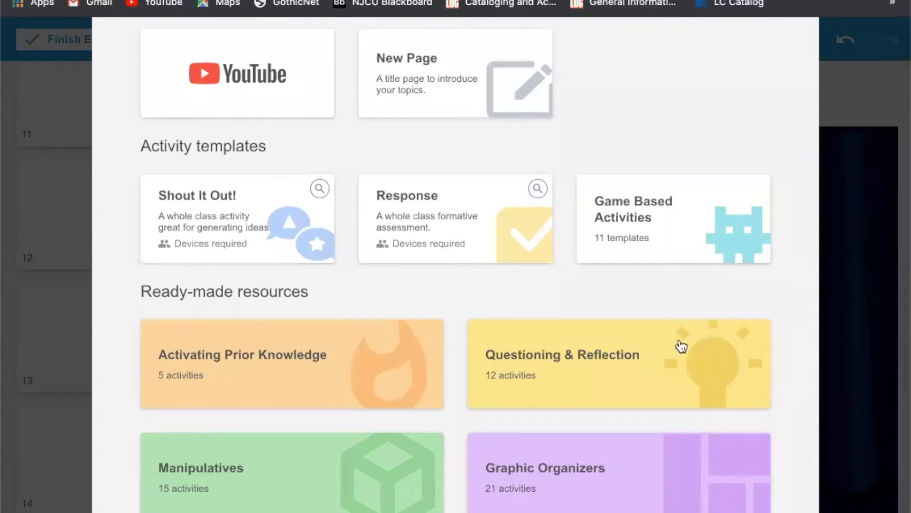
{"action": "left_click", "coordinate": [242, 379]}
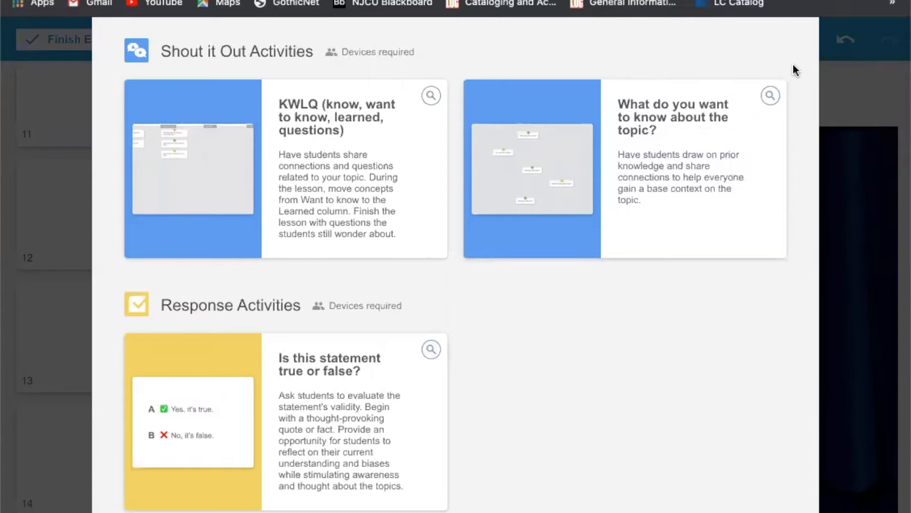
{"action": "scroll", "coordinate": [795, 69], "scroll_direction": "up", "scroll_amount": 3}
{"action": "left_click", "coordinate": [780, 57]}
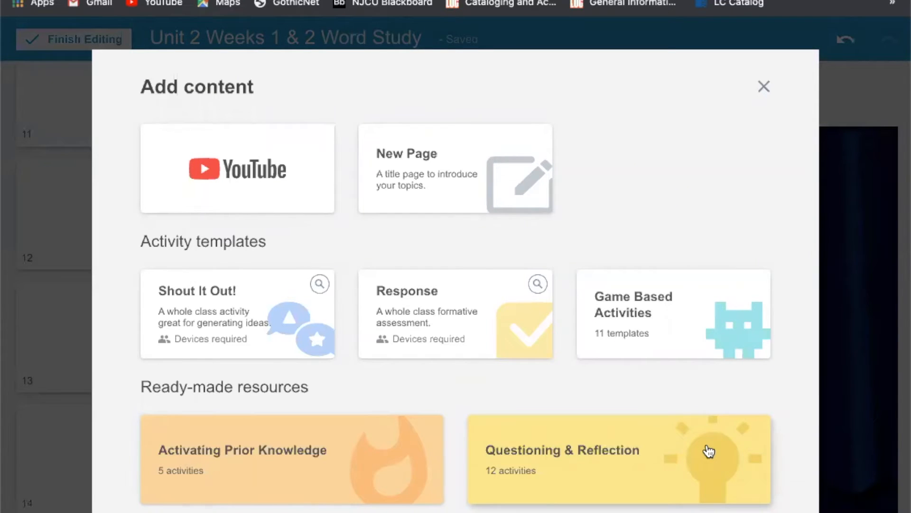
Browse the Questioning & Reflection resources, covering Shout it Out, Response and Handout activities, and leave the category without adding any
{"action": "left_click", "coordinate": [637, 451]}
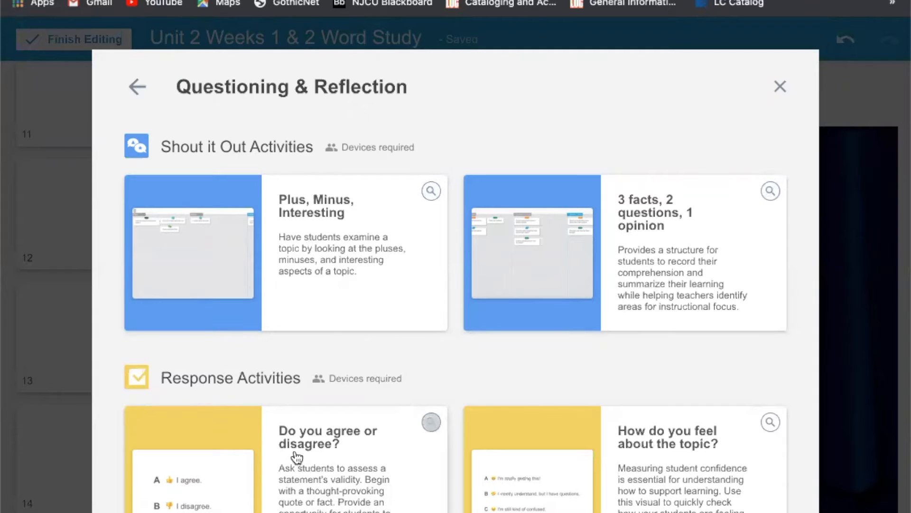
{"action": "scroll", "coordinate": [588, 375], "scroll_direction": "down", "scroll_amount": 6}
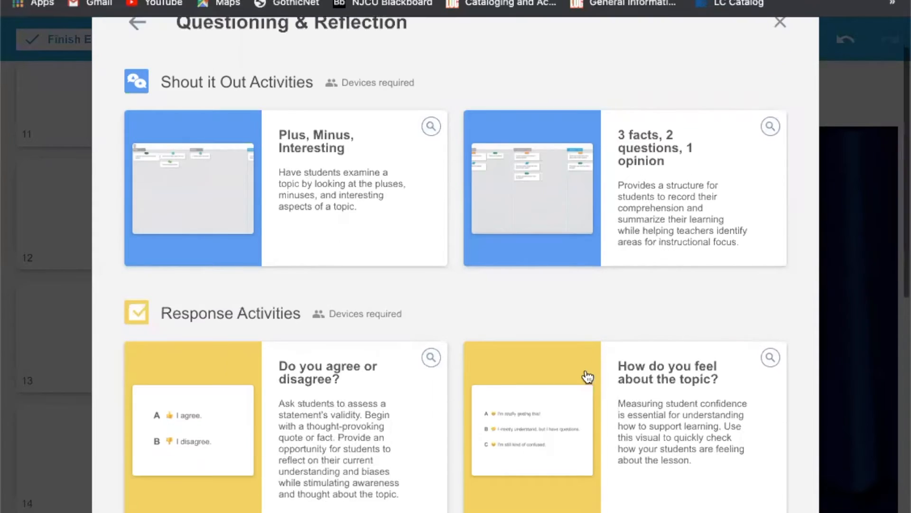
{"action": "scroll", "coordinate": [587, 370], "scroll_direction": "down", "scroll_amount": 6}
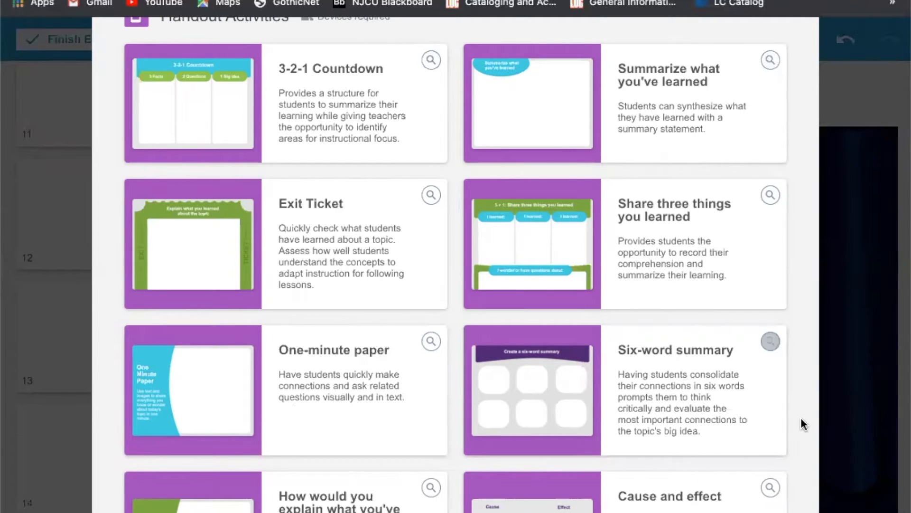
{"action": "scroll", "coordinate": [804, 423], "scroll_direction": "down", "scroll_amount": 3}
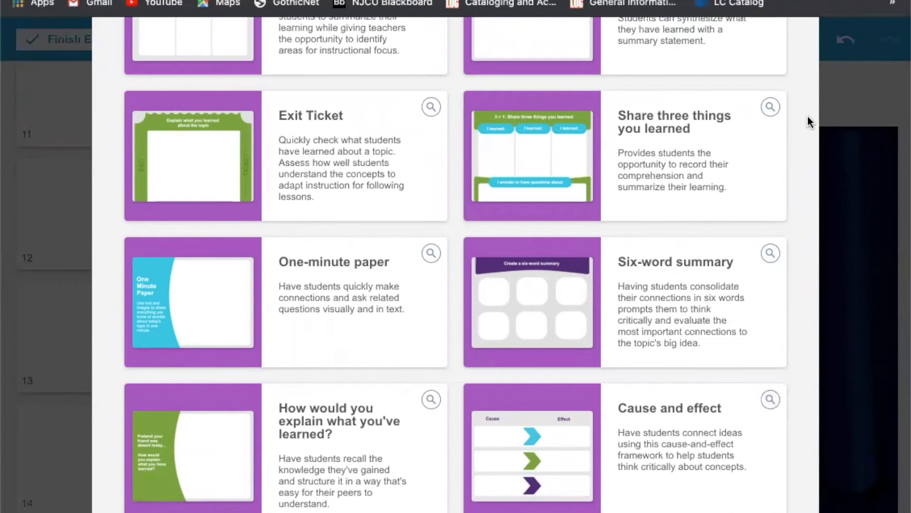
{"action": "scroll", "coordinate": [810, 122], "scroll_direction": "up", "scroll_amount": 10}
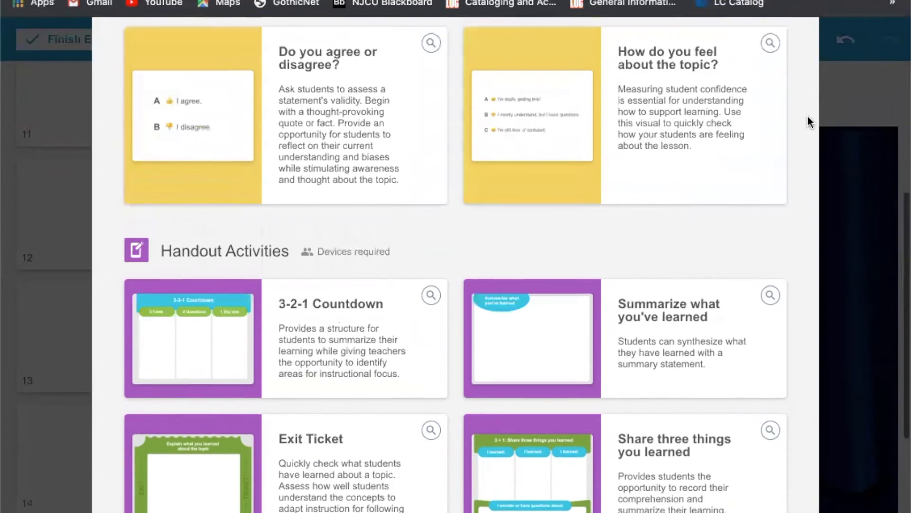
{"action": "scroll", "coordinate": [809, 121], "scroll_direction": "up", "scroll_amount": 8}
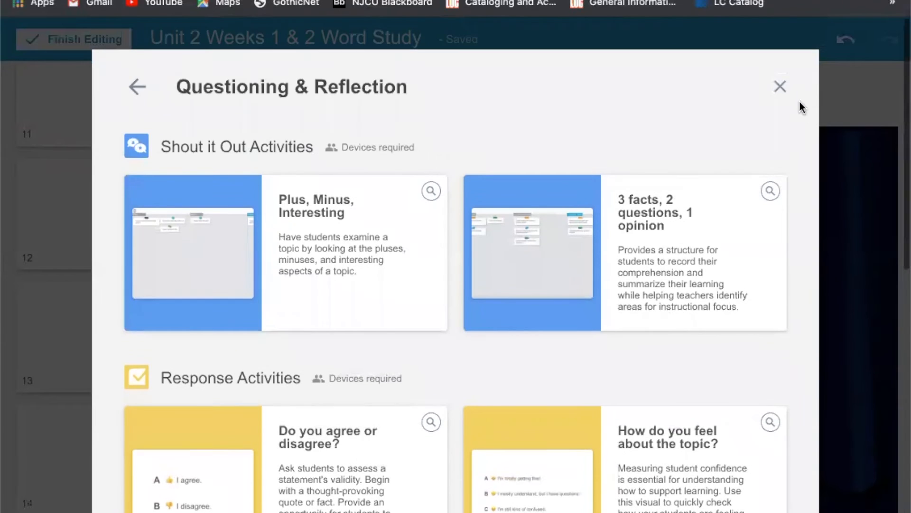
{"action": "left_click", "coordinate": [781, 88]}
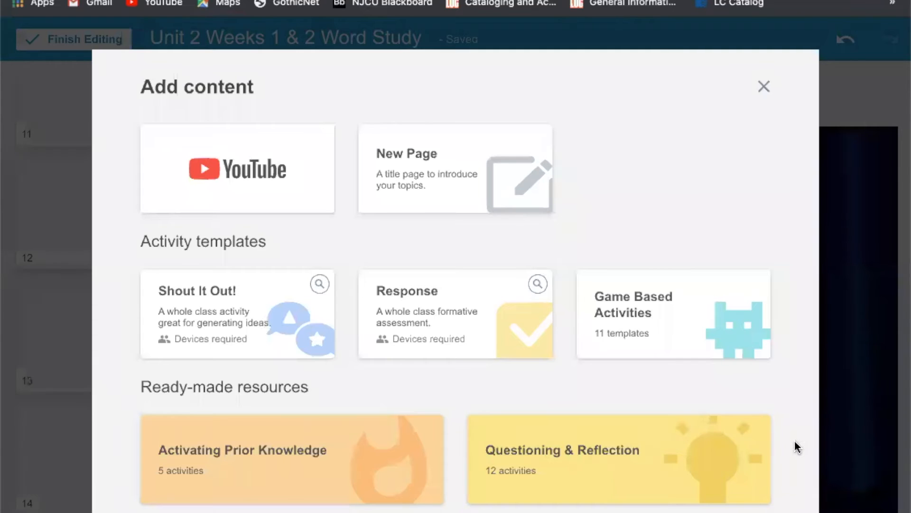
Look through the ready-made Manipulatives from Base Ten Blocks to Sorting Shapes, and leave the category without adding any
{"action": "scroll", "coordinate": [798, 447], "scroll_direction": "down", "scroll_amount": 2}
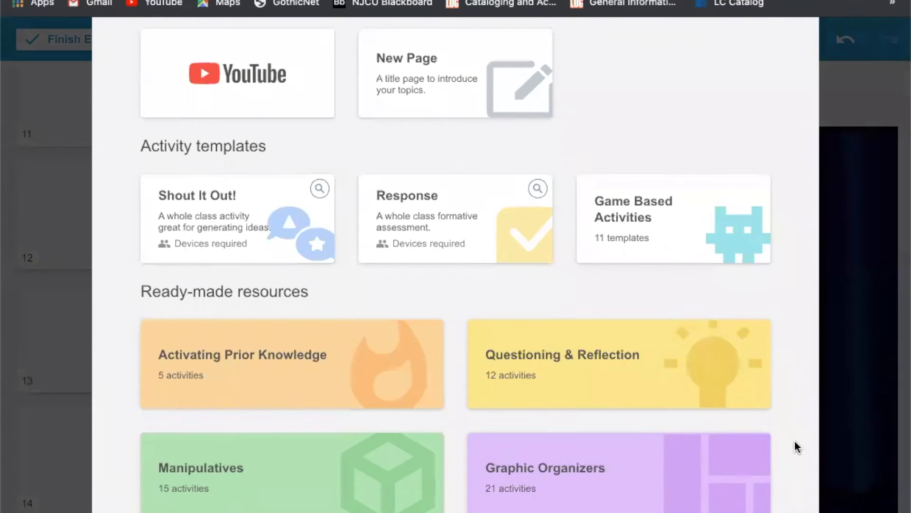
{"action": "left_click", "coordinate": [256, 483]}
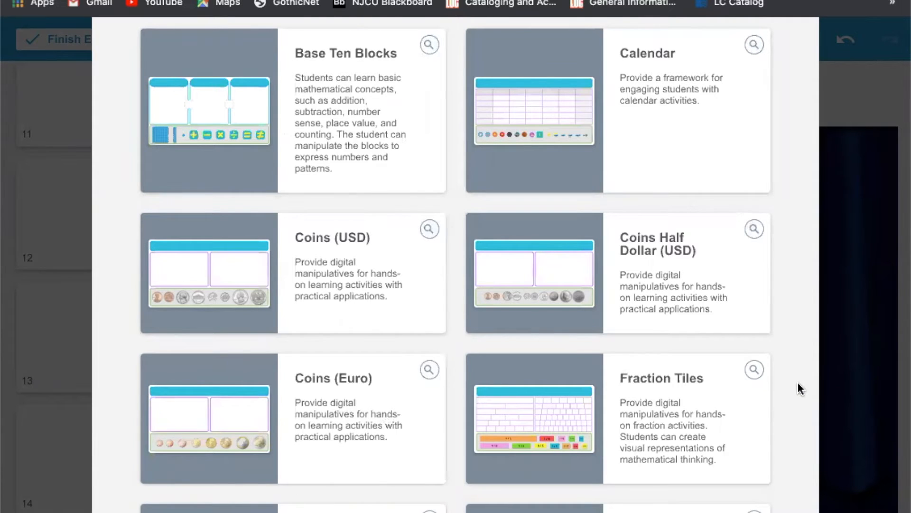
{"action": "scroll", "coordinate": [802, 389], "scroll_direction": "down", "scroll_amount": 8}
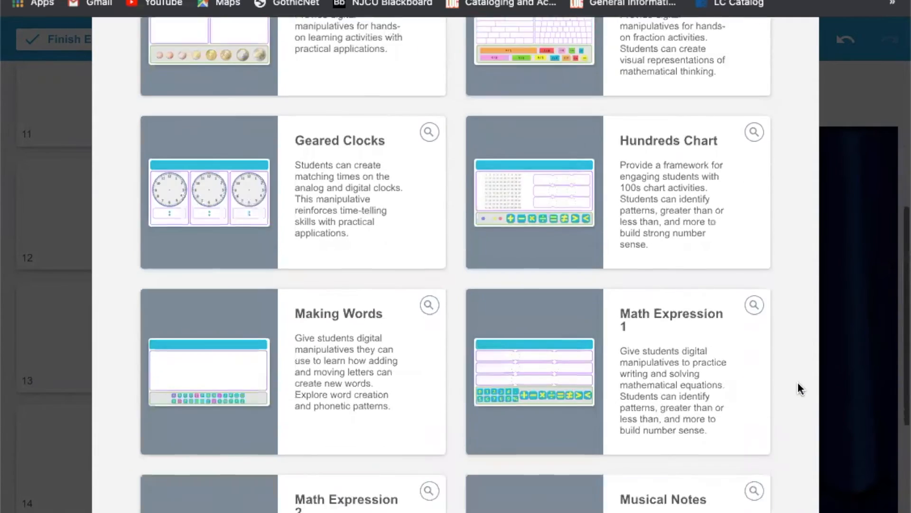
{"action": "scroll", "coordinate": [802, 389], "scroll_direction": "down", "scroll_amount": 4}
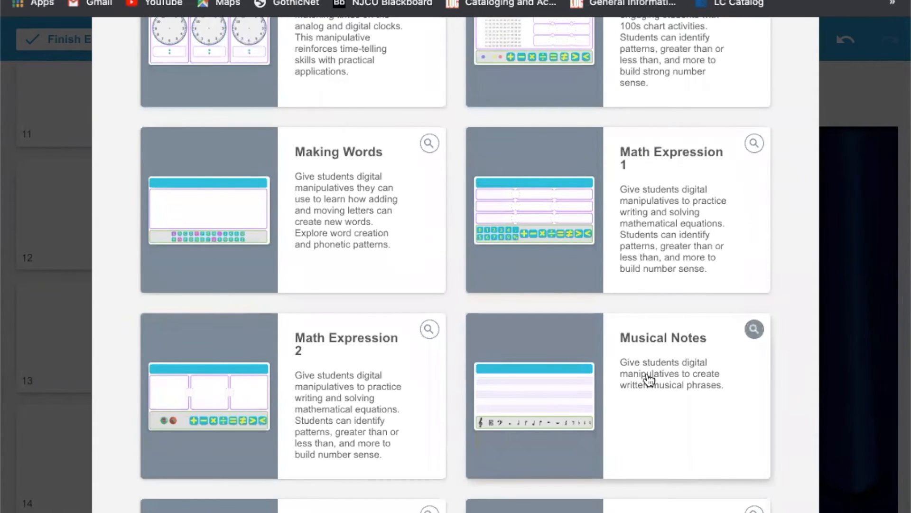
{"action": "scroll", "coordinate": [724, 402], "scroll_direction": "down", "scroll_amount": 1}
{"action": "scroll", "coordinate": [725, 404], "scroll_direction": "down", "scroll_amount": 3}
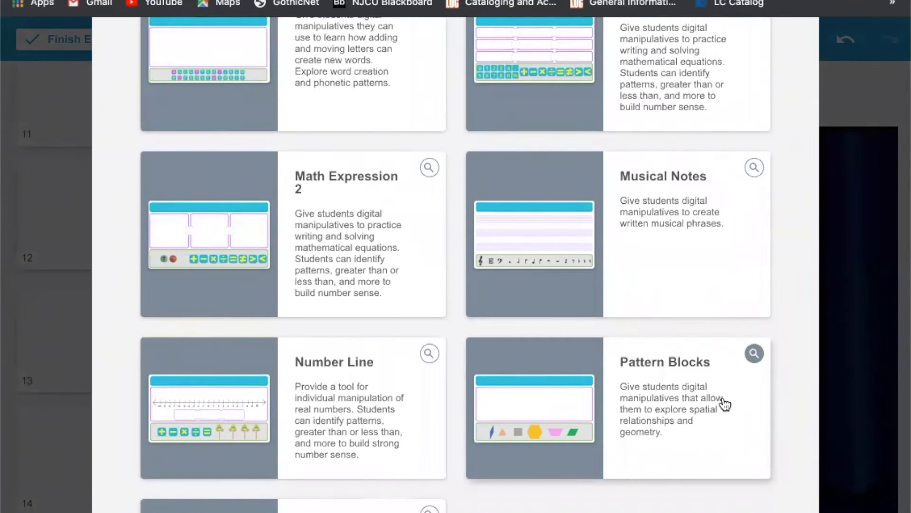
{"action": "scroll", "coordinate": [725, 404], "scroll_direction": "down", "scroll_amount": 1}
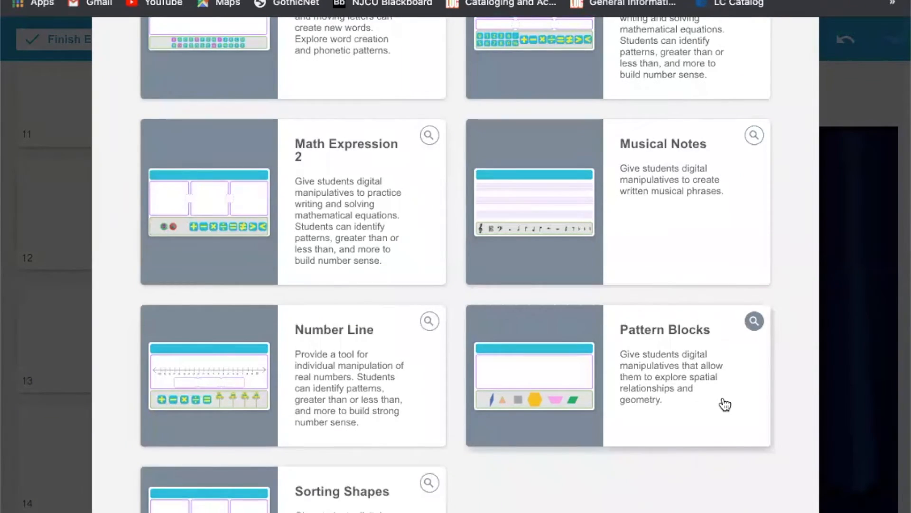
{"action": "scroll", "coordinate": [725, 404], "scroll_direction": "up", "scroll_amount": 4}
{"action": "scroll", "coordinate": [724, 403], "scroll_direction": "down", "scroll_amount": 4}
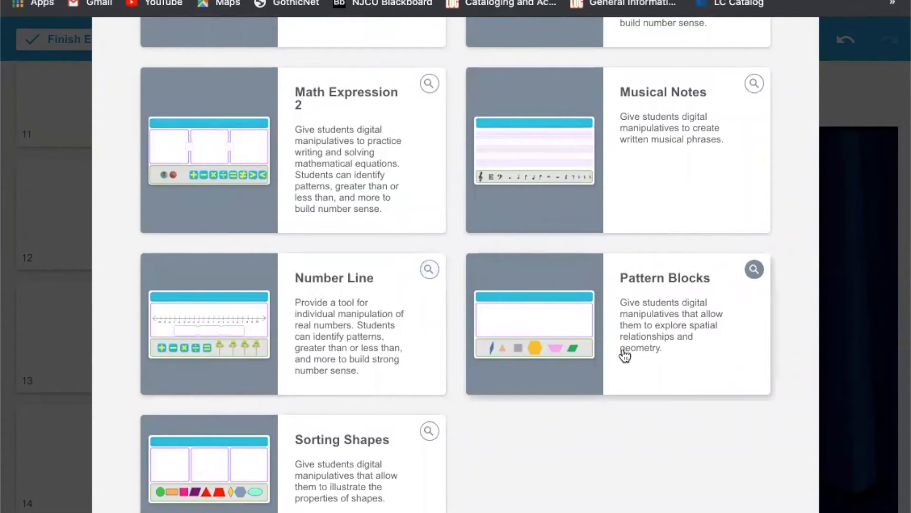
{"action": "scroll", "coordinate": [754, 472], "scroll_direction": "up", "scroll_amount": 12}
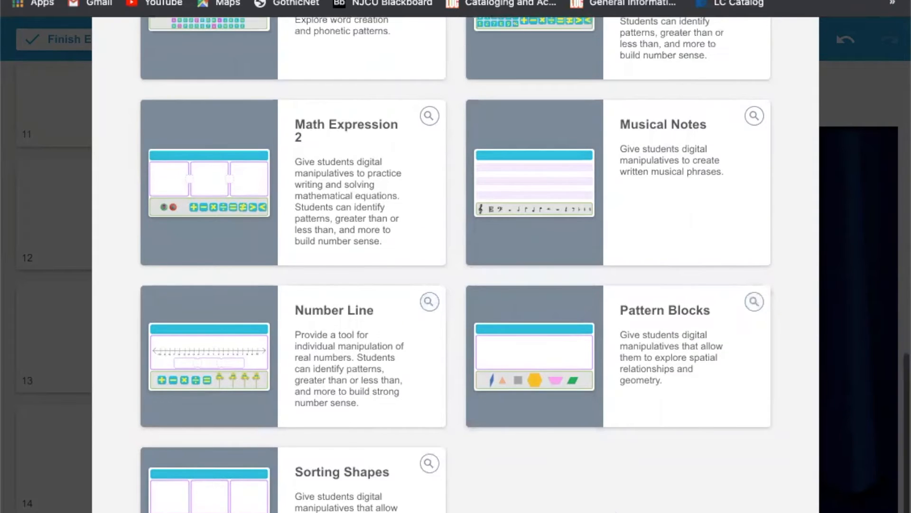
{"action": "scroll", "coordinate": [754, 472], "scroll_direction": "up", "scroll_amount": 7}
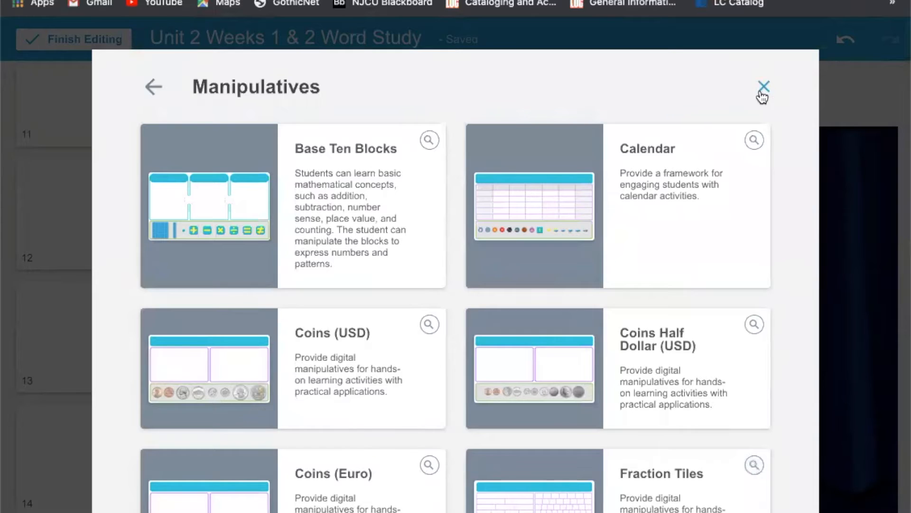
{"action": "left_click", "coordinate": [768, 88]}
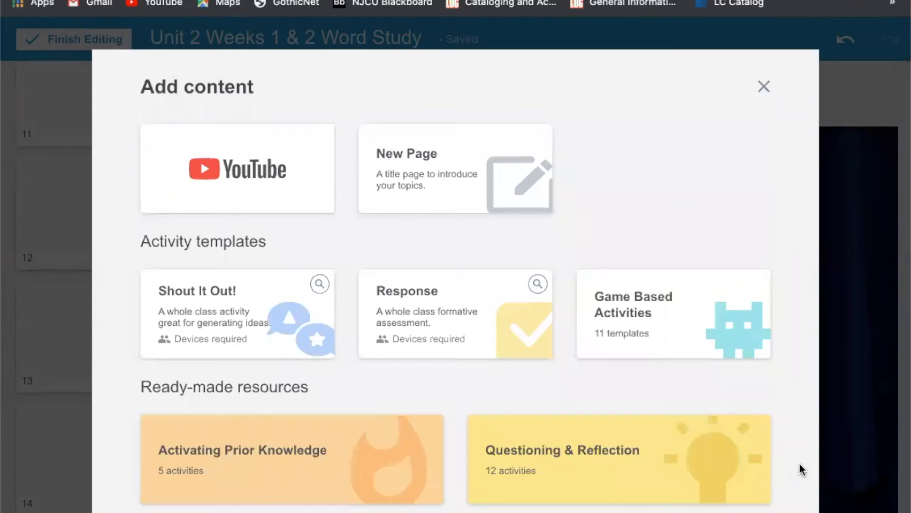
Browse the ready-made Graphic Organizers from Brainstorming Web to Venn Diagram, and close the content choices without adding any
{"action": "scroll", "coordinate": [802, 470], "scroll_direction": "down", "scroll_amount": 3}
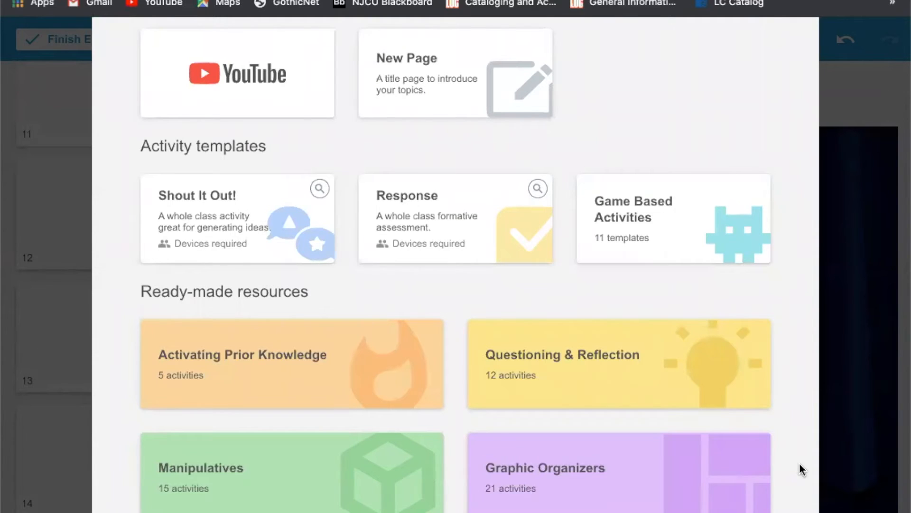
{"action": "left_click", "coordinate": [583, 487]}
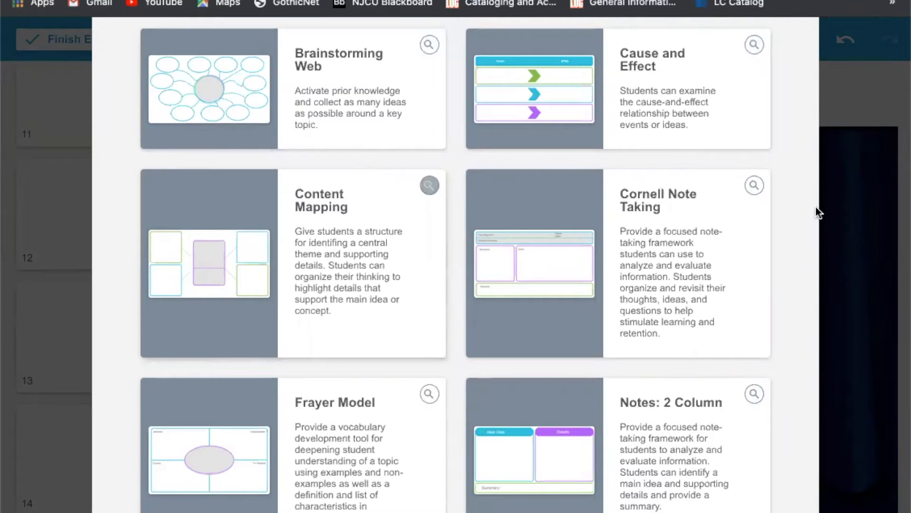
{"action": "scroll", "coordinate": [803, 257], "scroll_direction": "down", "scroll_amount": 5}
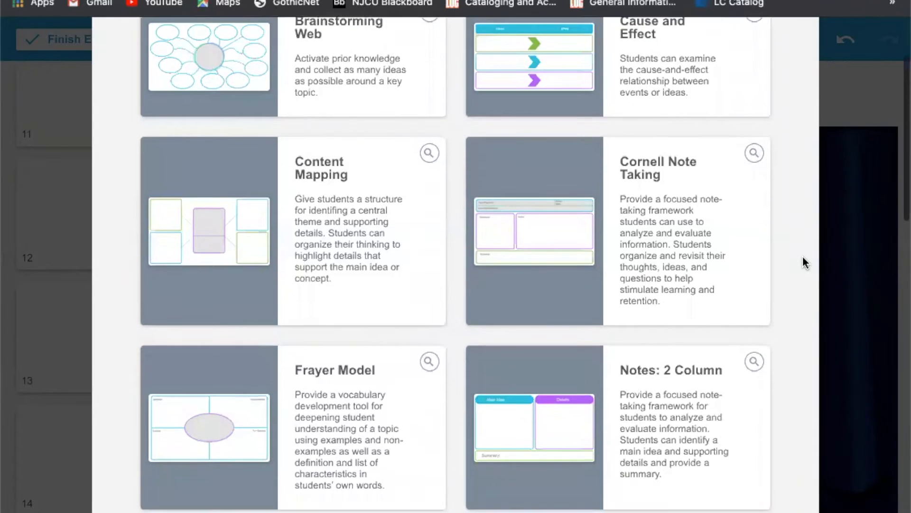
{"action": "scroll", "coordinate": [802, 257], "scroll_direction": "down", "scroll_amount": 2}
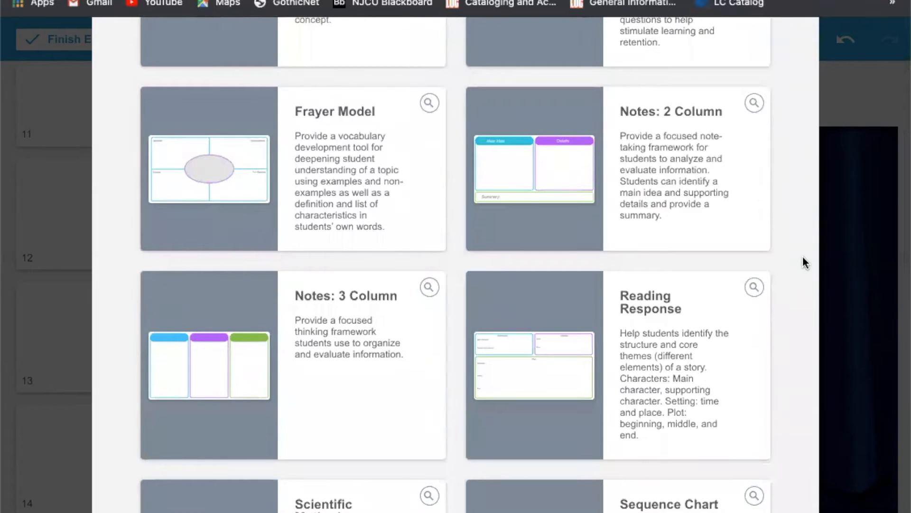
{"action": "scroll", "coordinate": [803, 257], "scroll_direction": "down", "scroll_amount": 2}
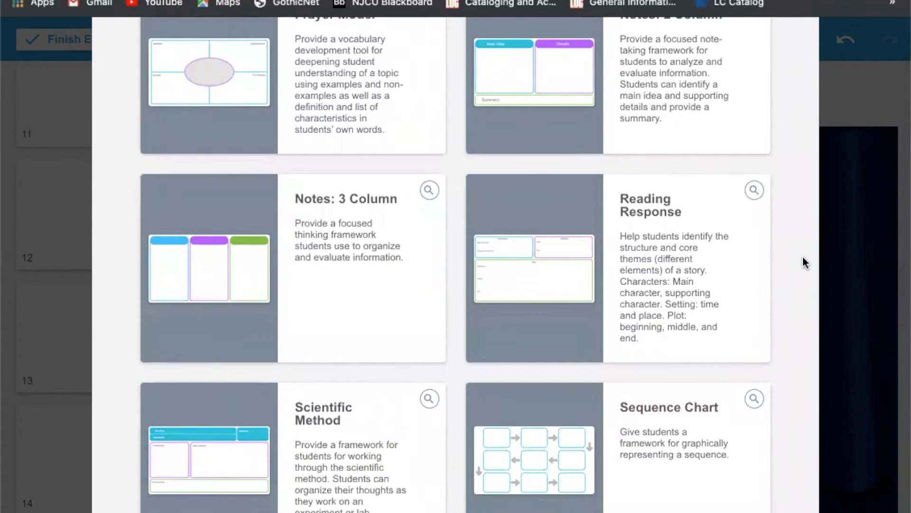
{"action": "scroll", "coordinate": [803, 258], "scroll_direction": "down", "scroll_amount": 4}
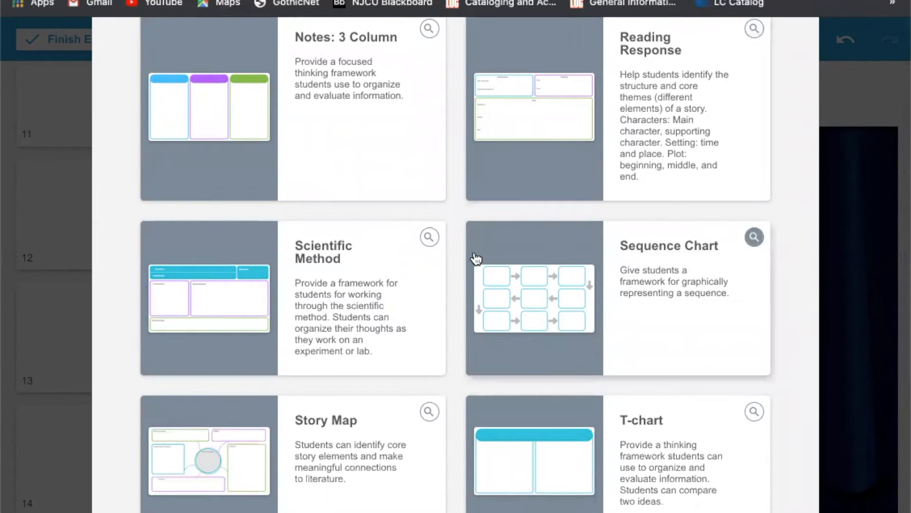
{"action": "scroll", "coordinate": [476, 259], "scroll_direction": "down", "scroll_amount": 4}
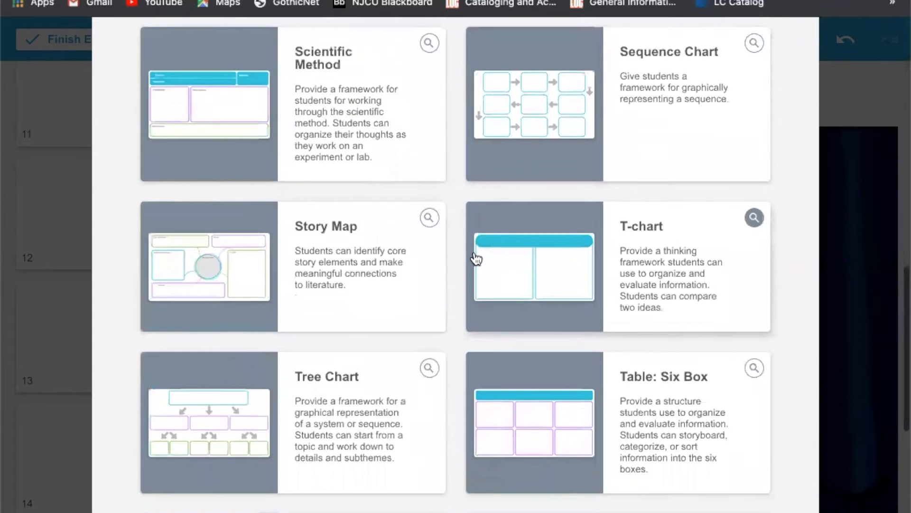
{"action": "scroll", "coordinate": [476, 258], "scroll_direction": "down", "scroll_amount": 3}
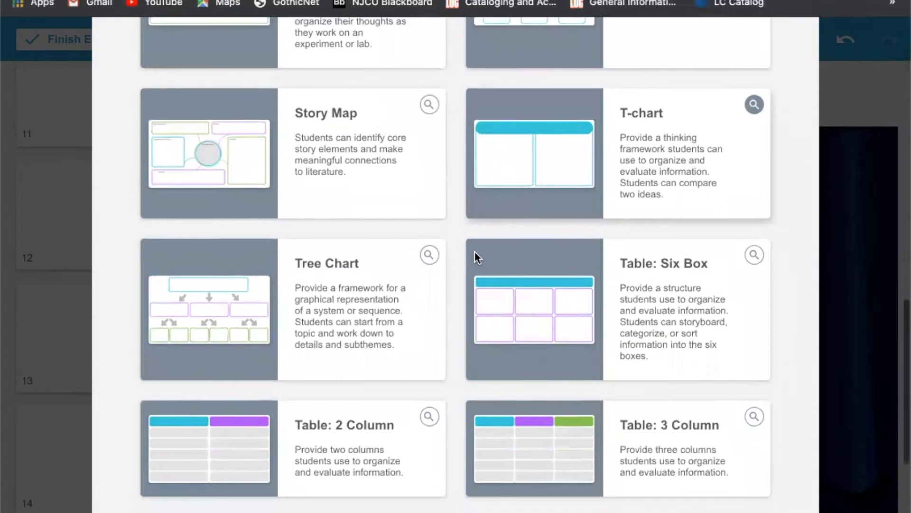
{"action": "scroll", "coordinate": [476, 258], "scroll_direction": "down", "scroll_amount": 3}
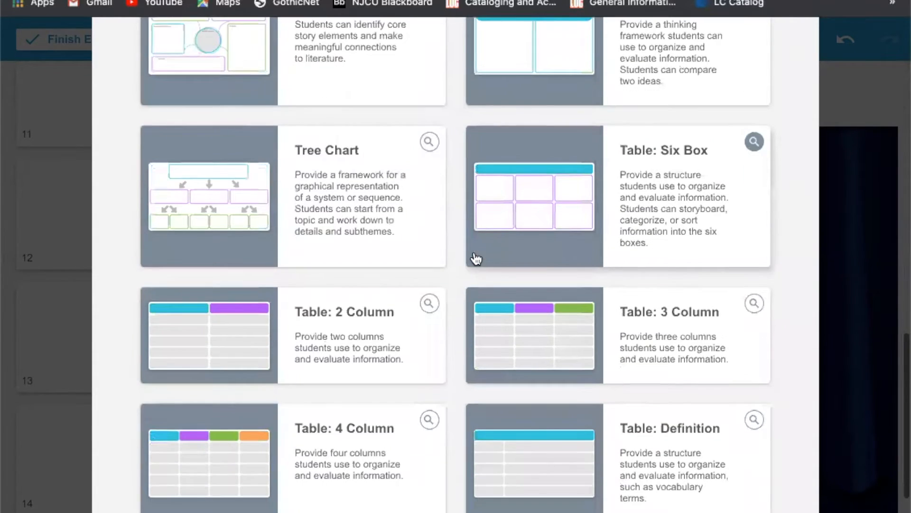
{"action": "scroll", "coordinate": [476, 259], "scroll_direction": "down", "scroll_amount": 3}
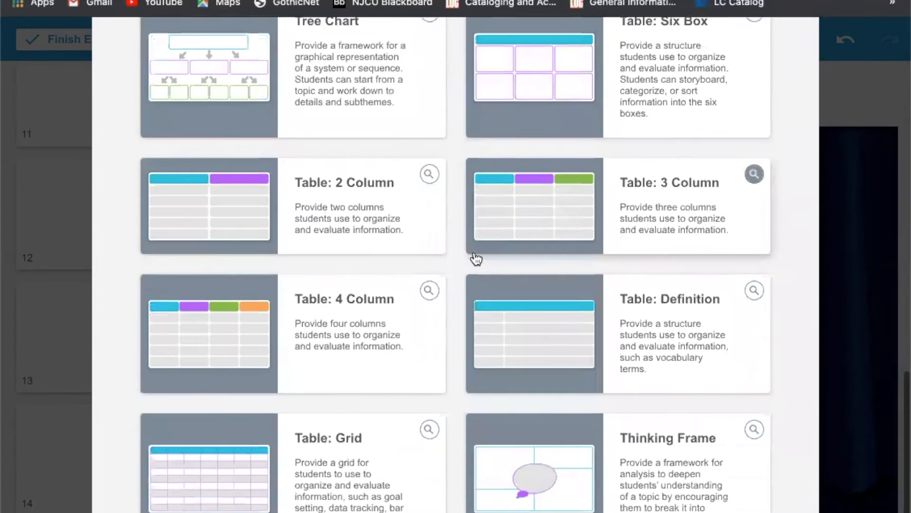
{"action": "scroll", "coordinate": [476, 258], "scroll_direction": "down", "scroll_amount": 3}
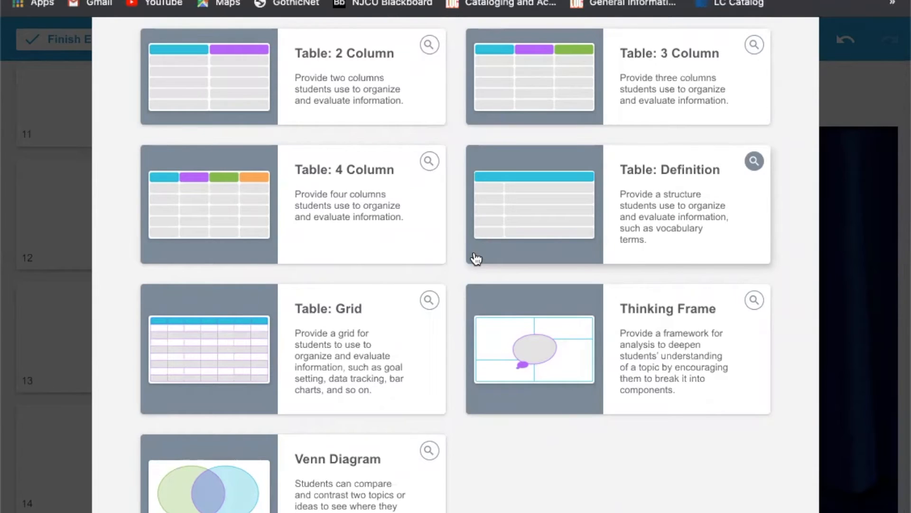
{"action": "scroll", "coordinate": [476, 259], "scroll_direction": "down", "scroll_amount": 1}
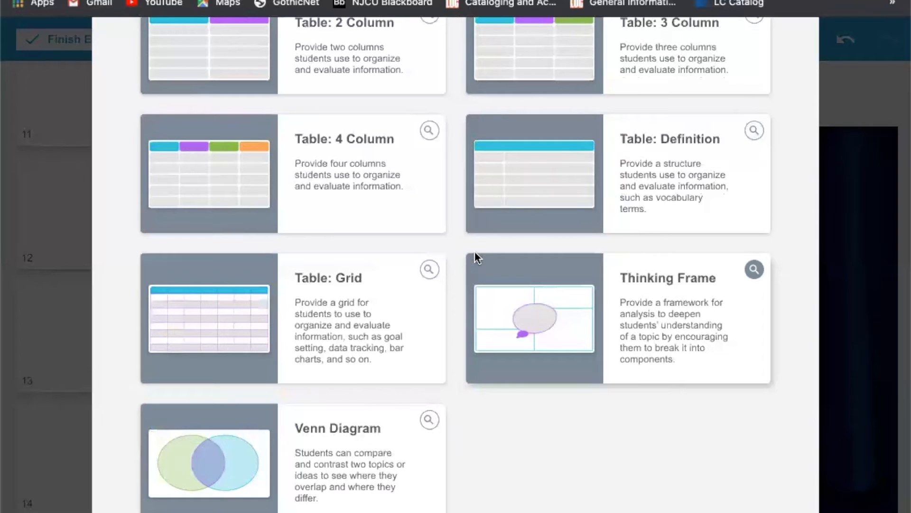
{"action": "scroll", "coordinate": [476, 258], "scroll_direction": "up", "scroll_amount": 10}
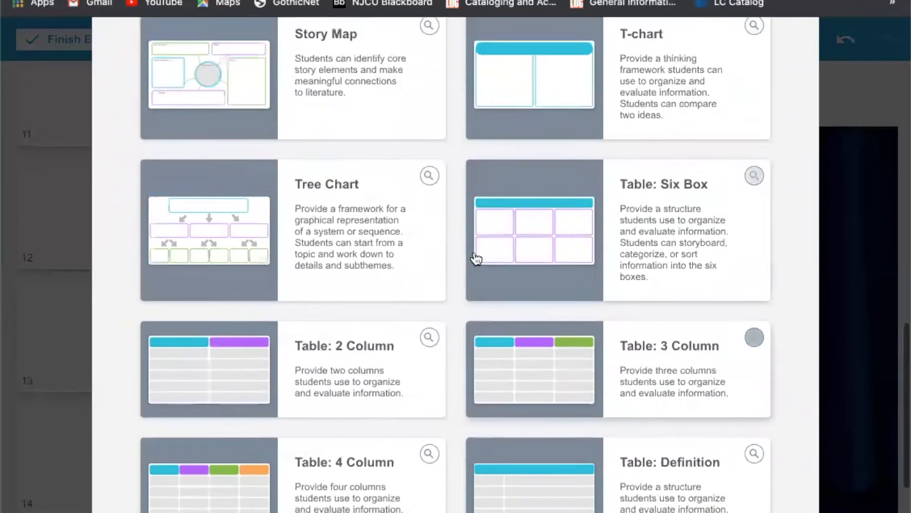
{"action": "scroll", "coordinate": [477, 259], "scroll_direction": "up", "scroll_amount": 20}
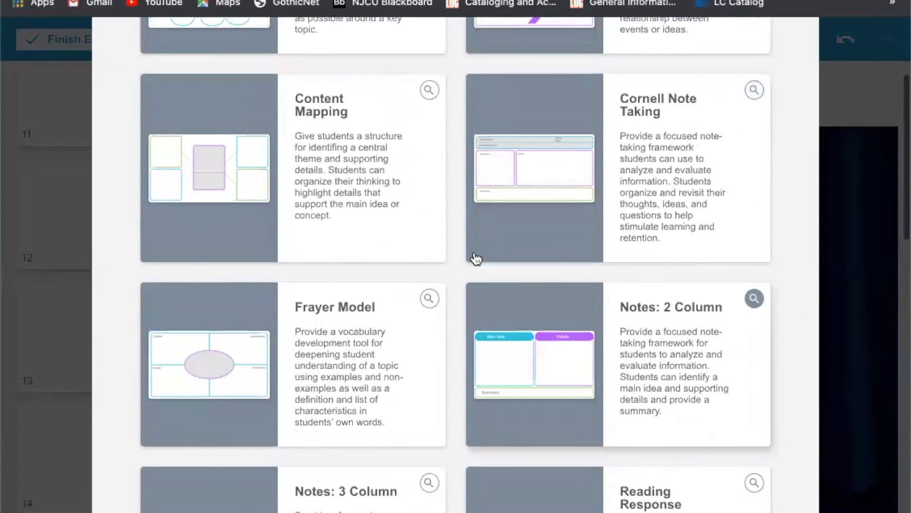
{"action": "scroll", "coordinate": [477, 259], "scroll_direction": "up", "scroll_amount": 5}
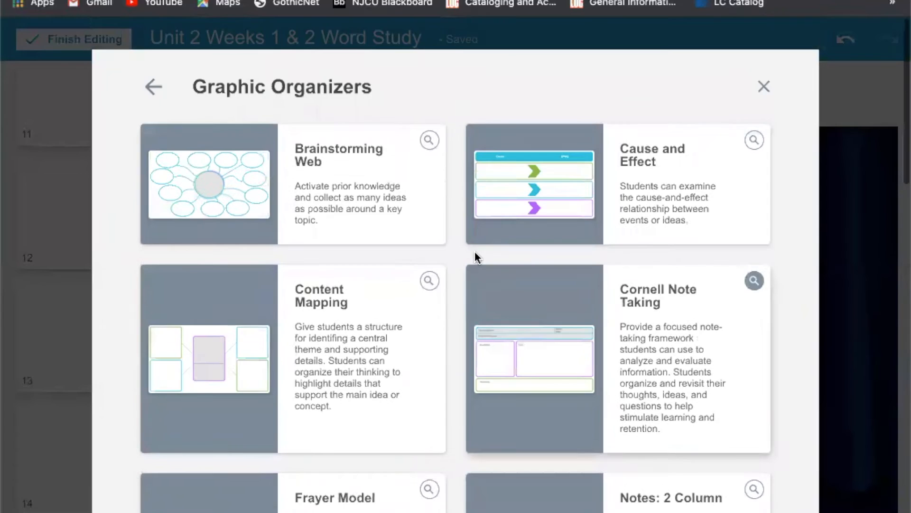
{"action": "left_click", "coordinate": [764, 87]}
Preview the Match 'Em Up! activity on page 1 and match the word "know" from both word groups
{"action": "left_click_drag", "start_coordinate": [179, 459], "coordinate": [195, 81]}
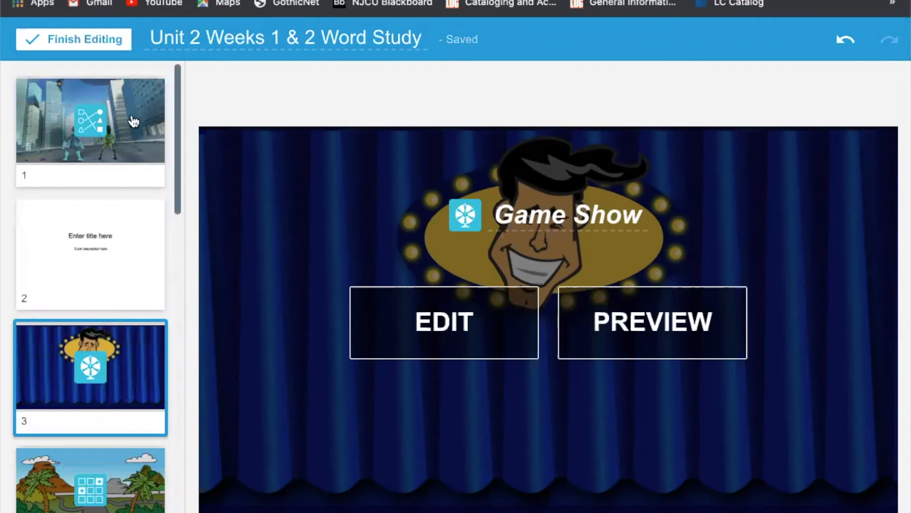
{"action": "left_click", "coordinate": [99, 127]}
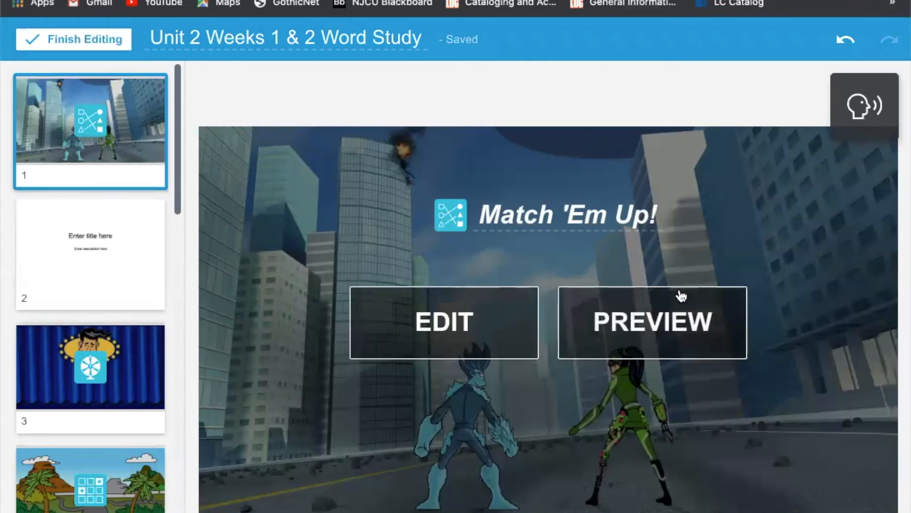
{"action": "left_click", "coordinate": [646, 322]}
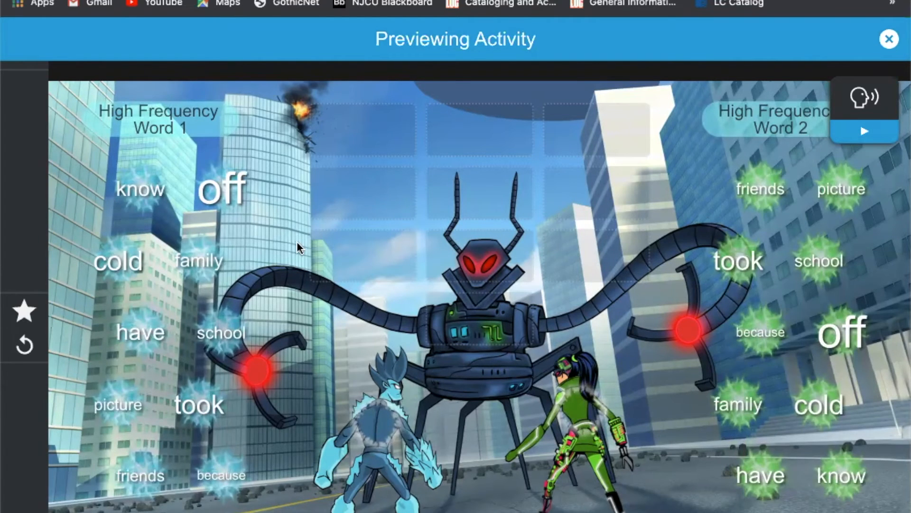
{"action": "left_click_drag", "start_coordinate": [137, 188], "coordinate": [379, 425]}
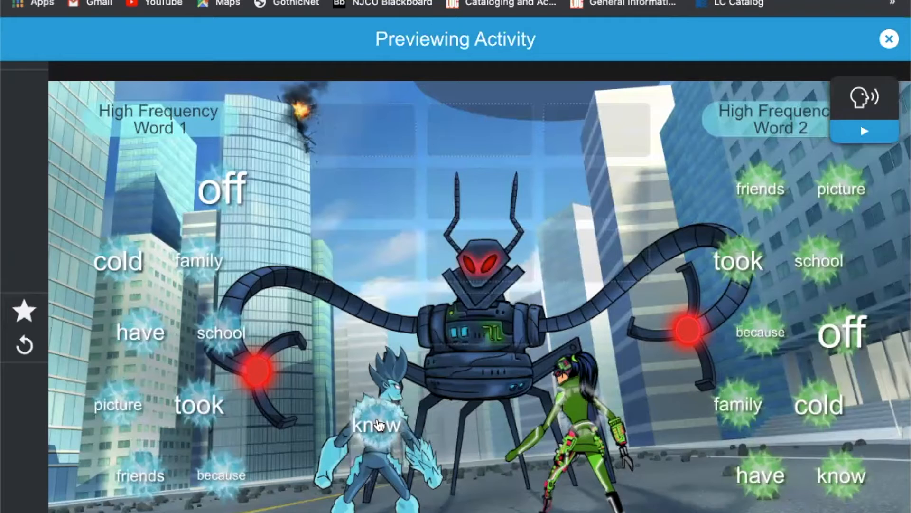
{"action": "left_click_drag", "start_coordinate": [849, 474], "coordinate": [585, 420]}
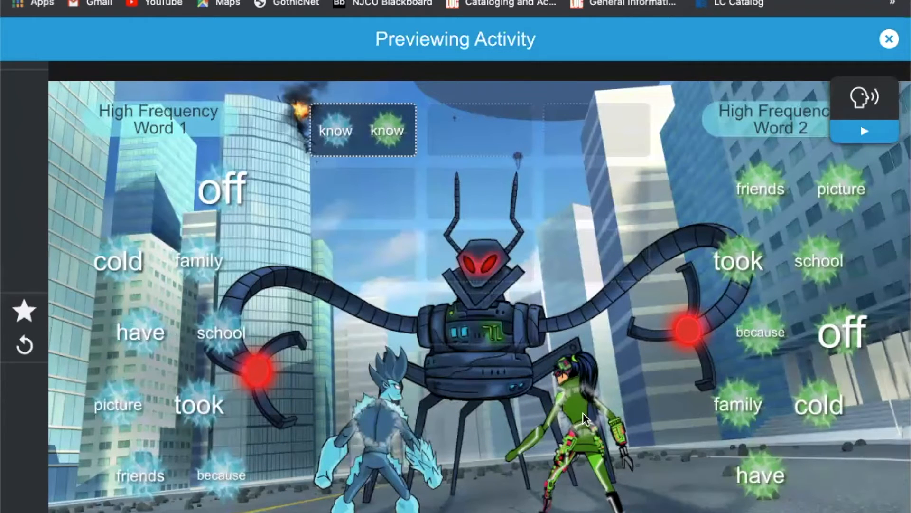
Try the mismatched pair "off" and "because" in the Match 'Em Up! game, and exit the preview
{"action": "left_click_drag", "start_coordinate": [237, 193], "coordinate": [388, 462]}
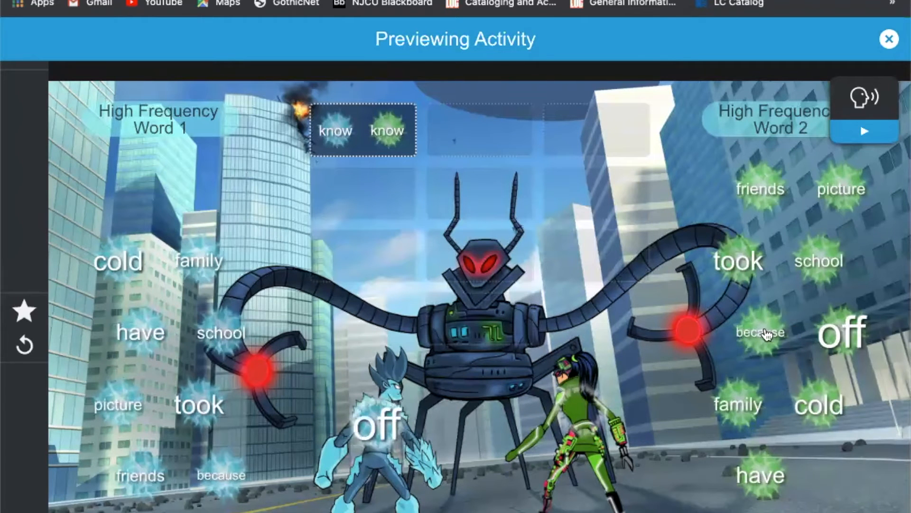
{"action": "left_click_drag", "start_coordinate": [765, 335], "coordinate": [591, 402]}
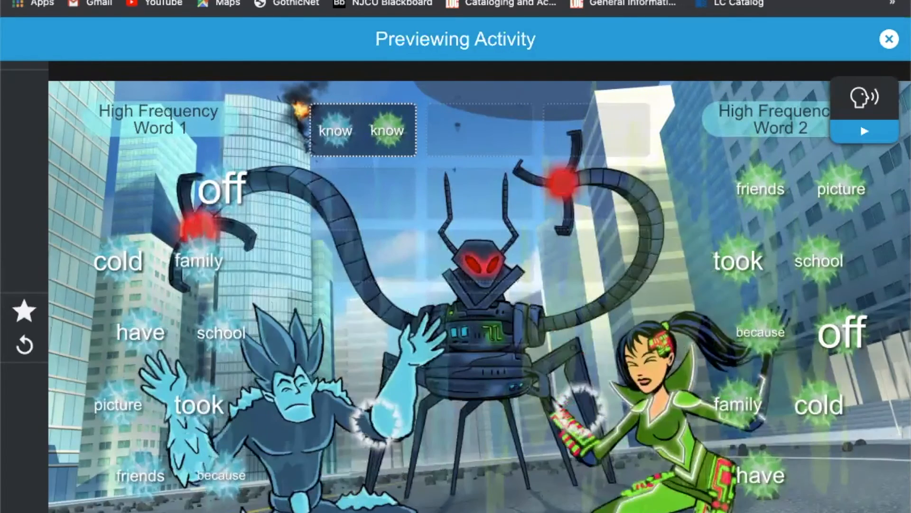
{"action": "left_click", "coordinate": [889, 39]}
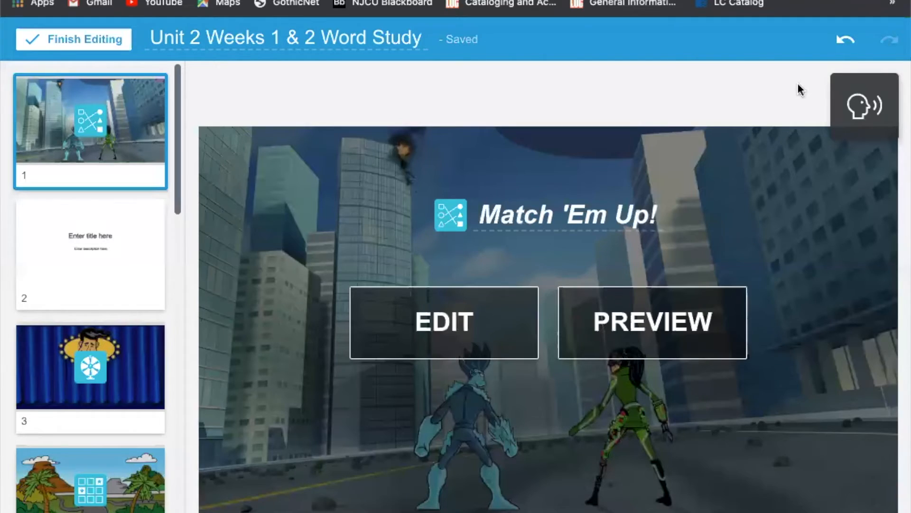
Preview the Memory Match activity on page 4 and start it as a One Player game
{"action": "left_click_drag", "start_coordinate": [177, 184], "coordinate": [178, 261]}
{"action": "left_click", "coordinate": [113, 217]}
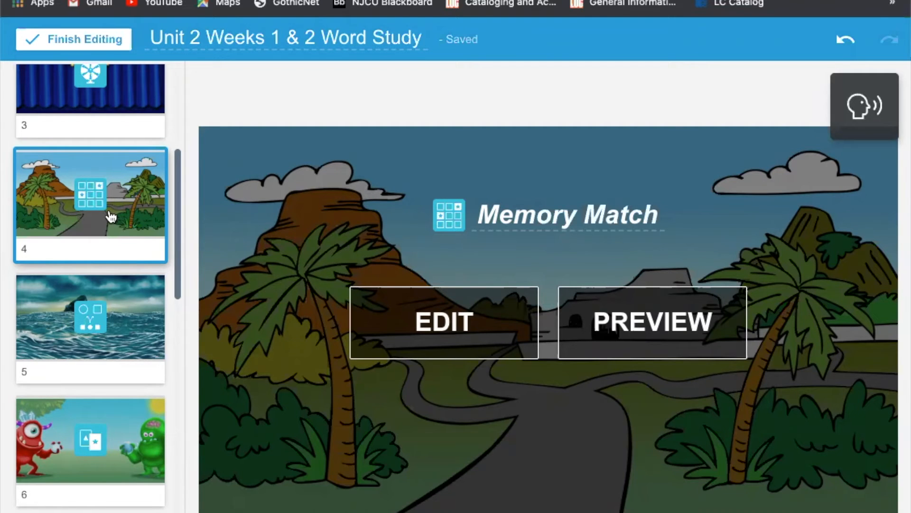
{"action": "left_click", "coordinate": [637, 311]}
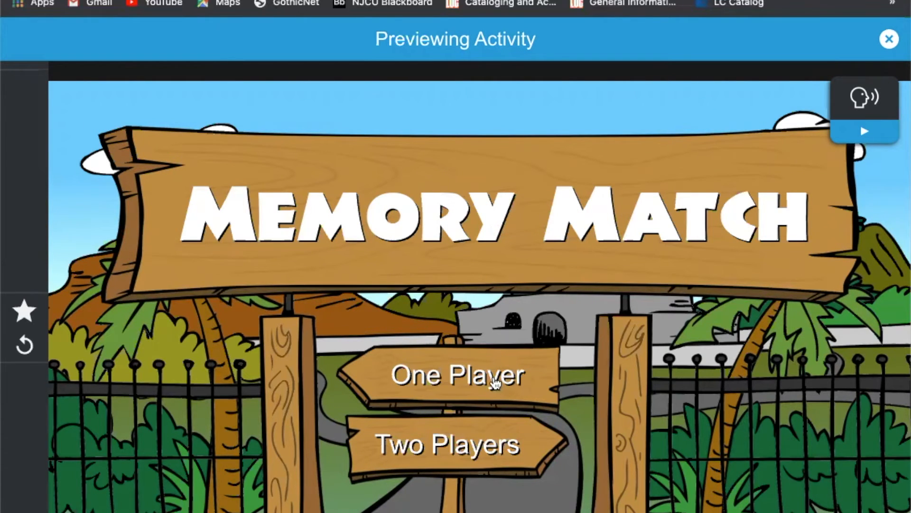
{"action": "left_click", "coordinate": [494, 382]}
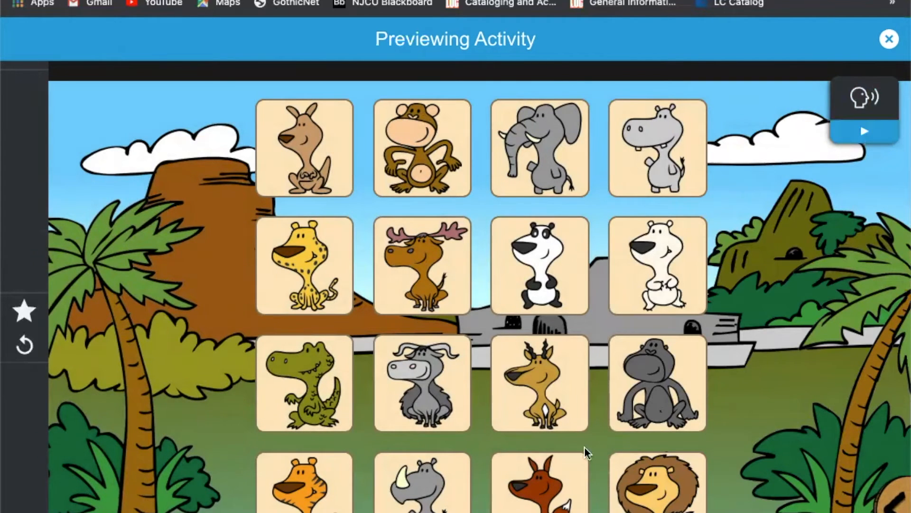
Turn over the kangaroo and polar bear cards as one pair, and the crocodile and hippo cards as another
{"action": "left_click", "coordinate": [317, 157]}
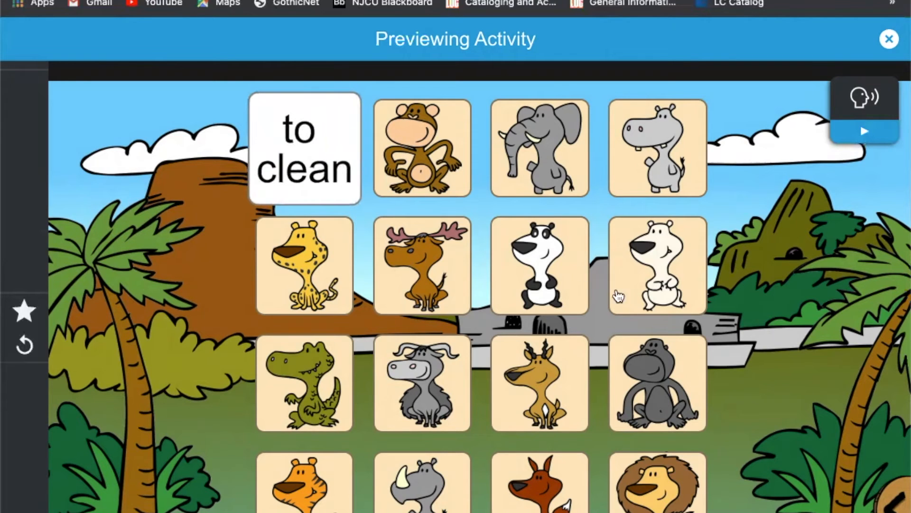
{"action": "left_click", "coordinate": [648, 294]}
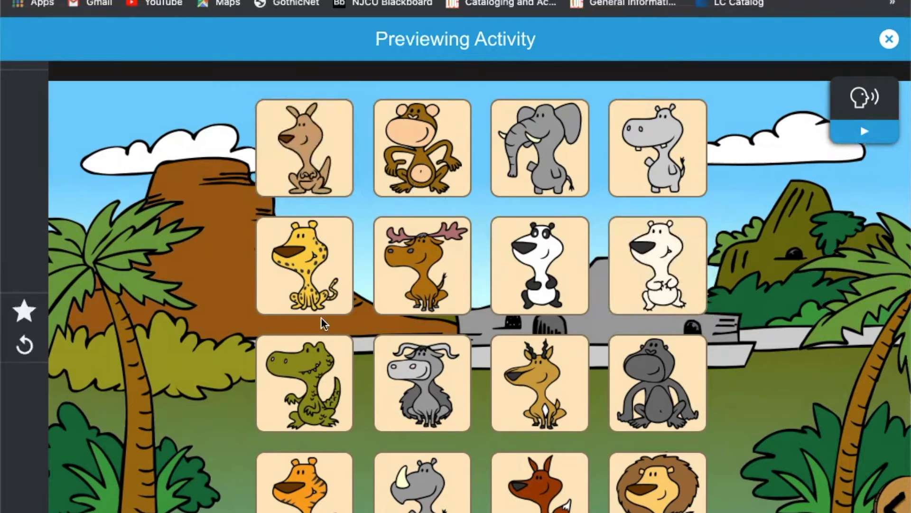
{"action": "left_click", "coordinate": [310, 383]}
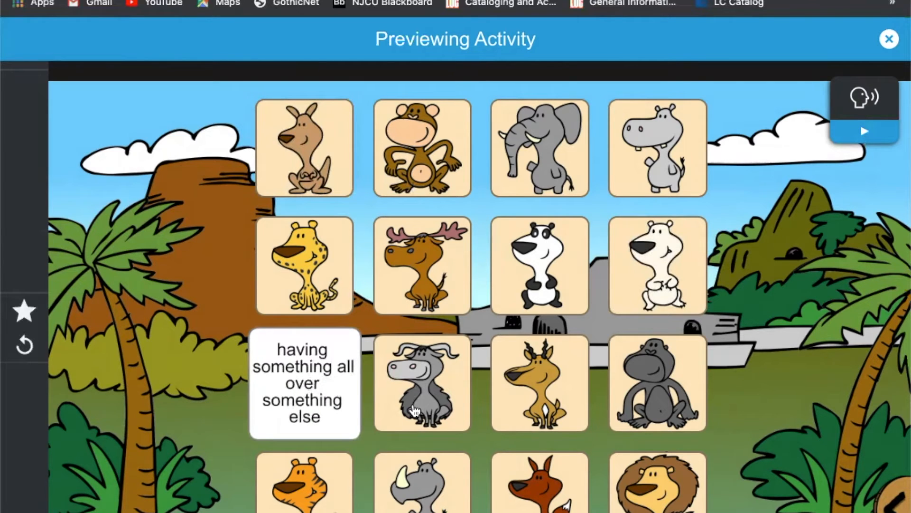
{"action": "left_click", "coordinate": [671, 142]}
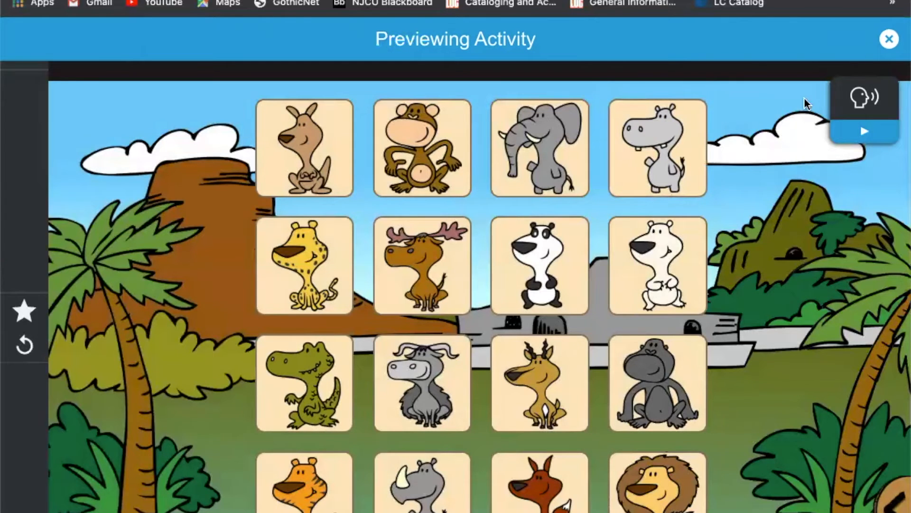
Turn over the antelope and polar bear cards as one Memory Match pair, and the leopard and gorilla cards as another
{"action": "left_click", "coordinate": [546, 385]}
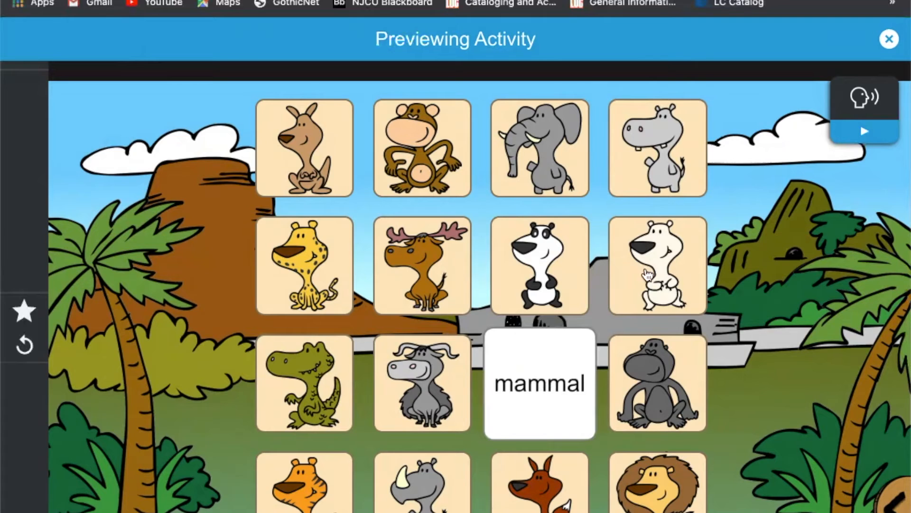
{"action": "left_click", "coordinate": [648, 276]}
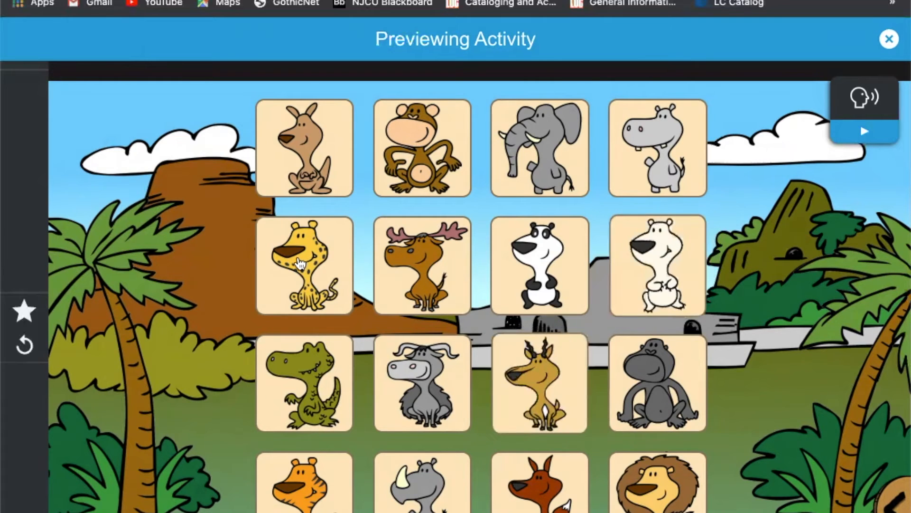
{"action": "left_click", "coordinate": [301, 262]}
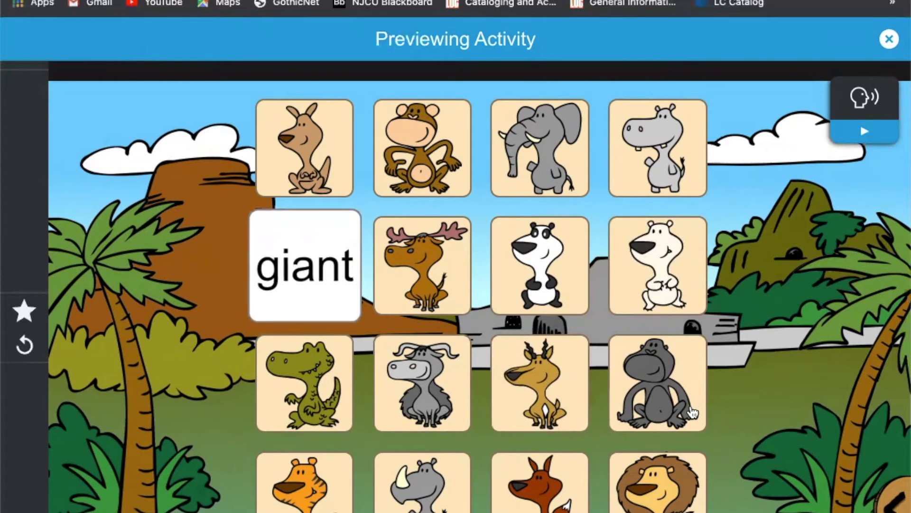
{"action": "left_click", "coordinate": [695, 409]}
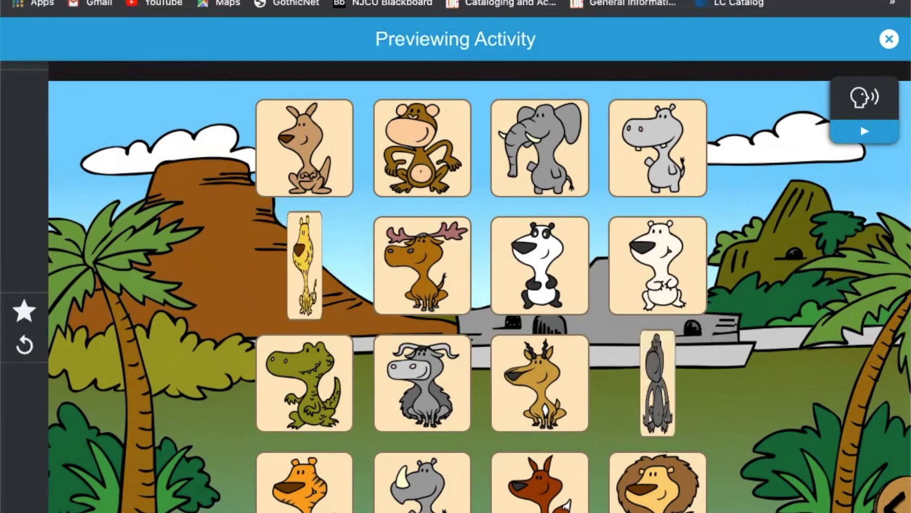
Match the lion card "covered" with the crocodile card holding its definition, and exit the Memory Match preview
{"action": "left_click", "coordinate": [669, 487]}
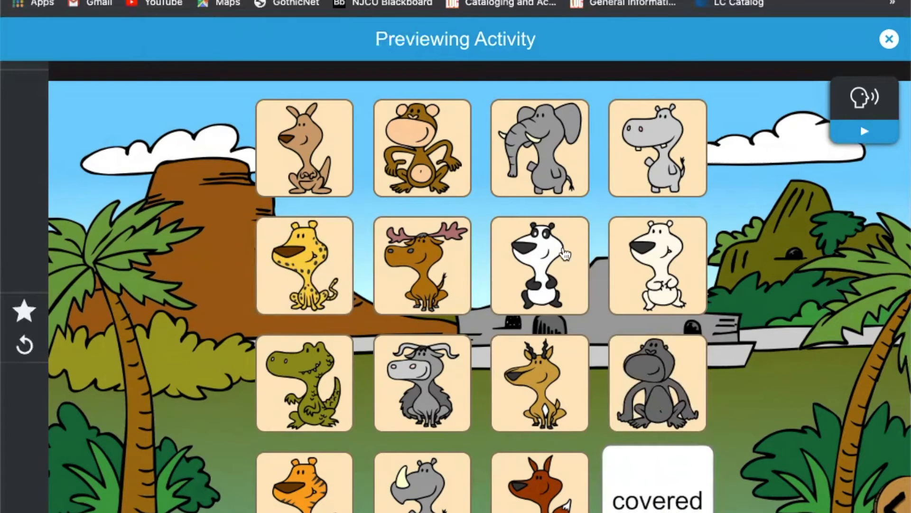
{"action": "left_click", "coordinate": [263, 395]}
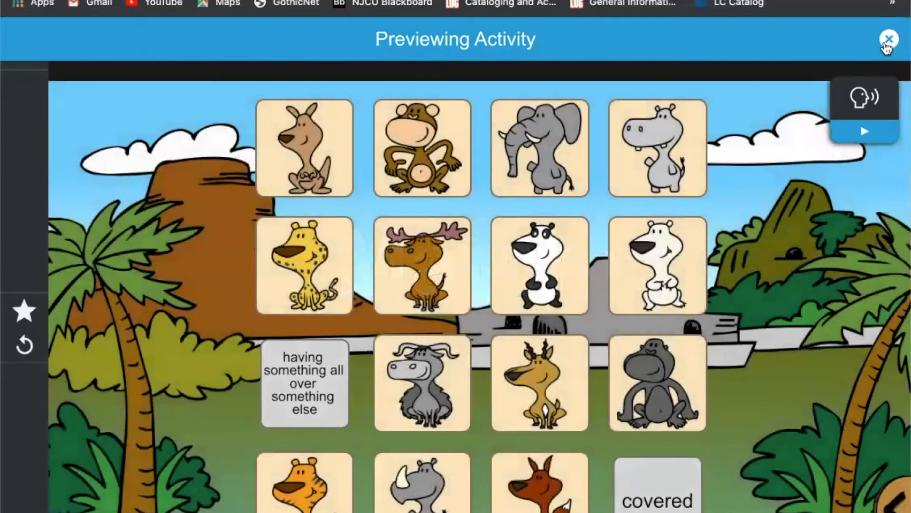
{"action": "left_click", "coordinate": [888, 40]}
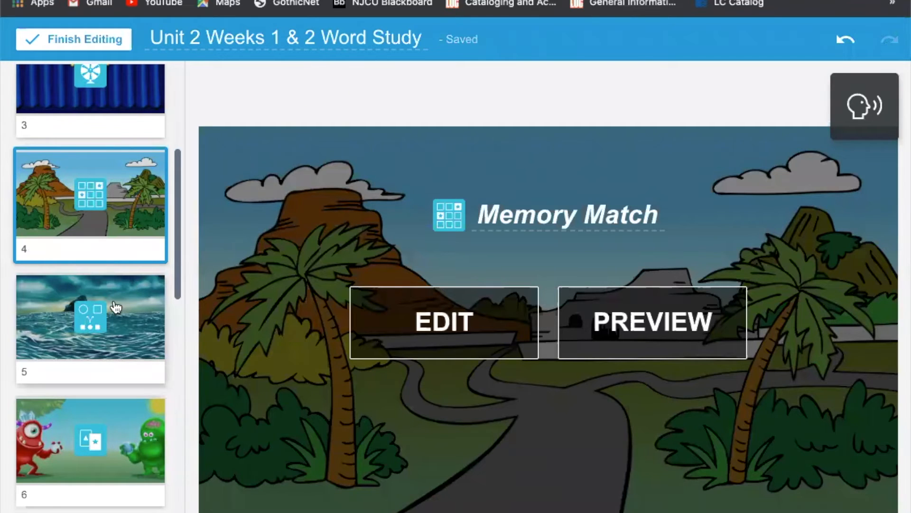
Preview the Super Sort activity on page 5 and sort the word "poke" into Long o Words
{"action": "left_click", "coordinate": [105, 319]}
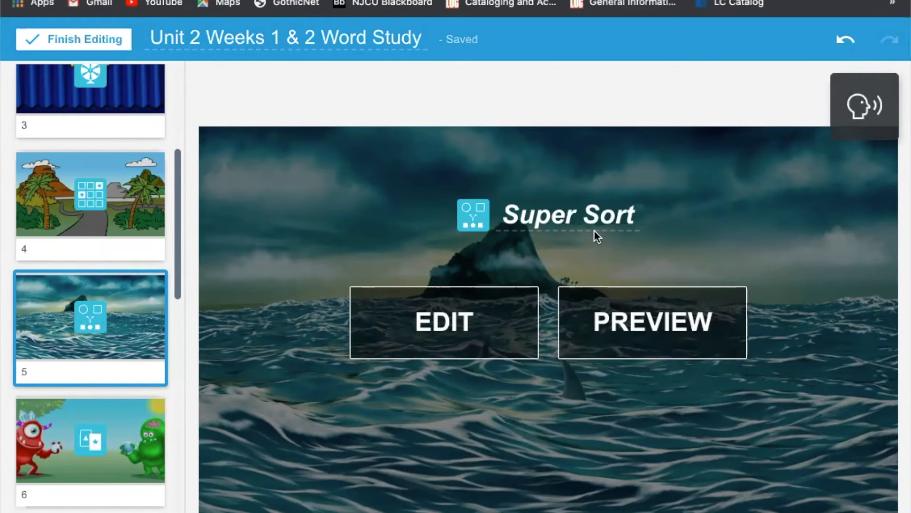
{"action": "left_click", "coordinate": [620, 321]}
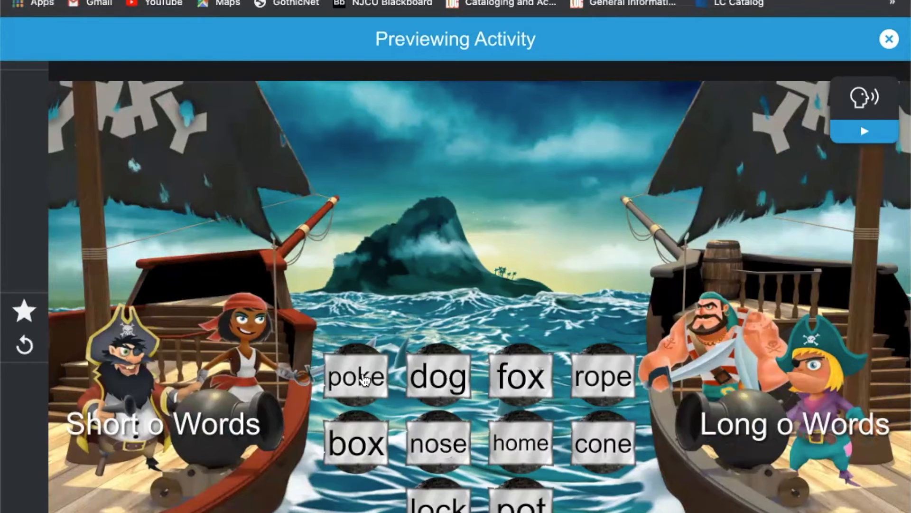
{"action": "left_click_drag", "start_coordinate": [365, 380], "coordinate": [792, 477]}
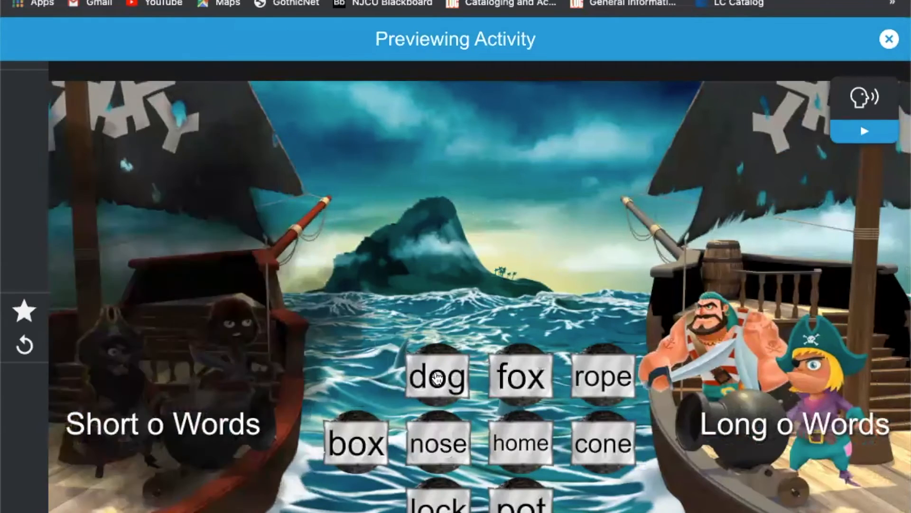
Try sorting the word "box" into Long o Words, and exit the Super Sort preview
{"action": "left_click_drag", "start_coordinate": [444, 377], "coordinate": [431, 380]}
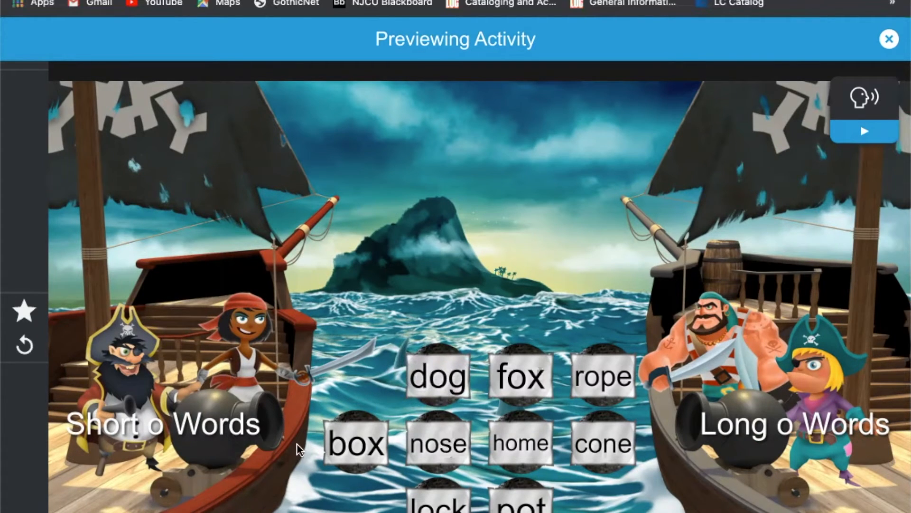
{"action": "left_click_drag", "start_coordinate": [355, 453], "coordinate": [841, 475]}
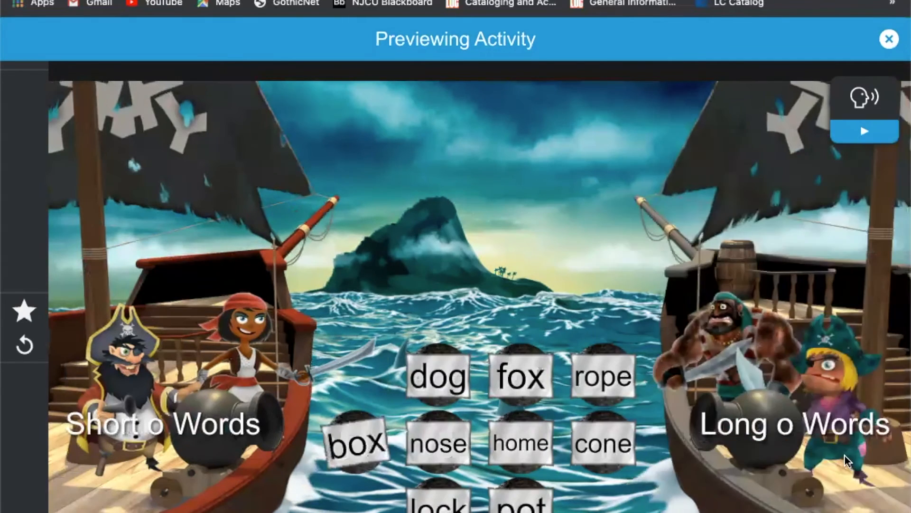
{"action": "left_click", "coordinate": [889, 39]}
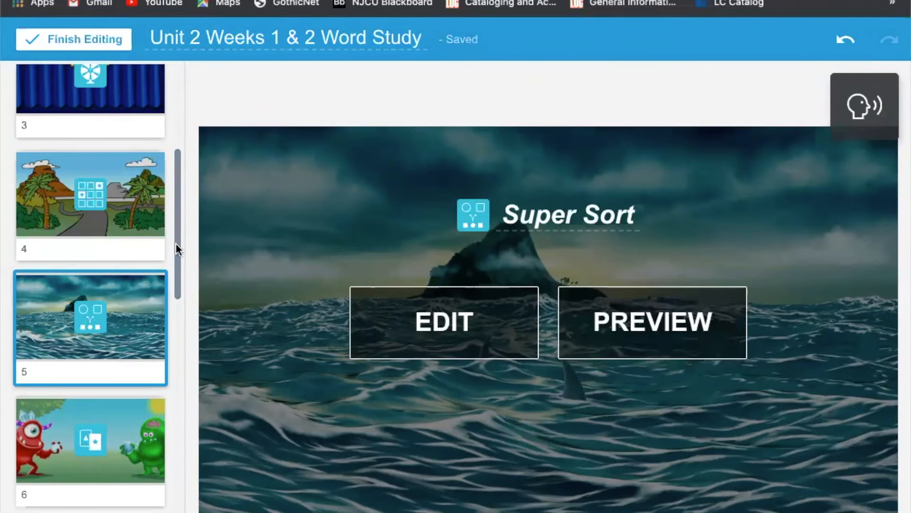
Preview the Flip Out activity on page 6, flip the "covered" card to its definition, and exit the preview
{"action": "left_click_drag", "start_coordinate": [175, 240], "coordinate": [179, 319]}
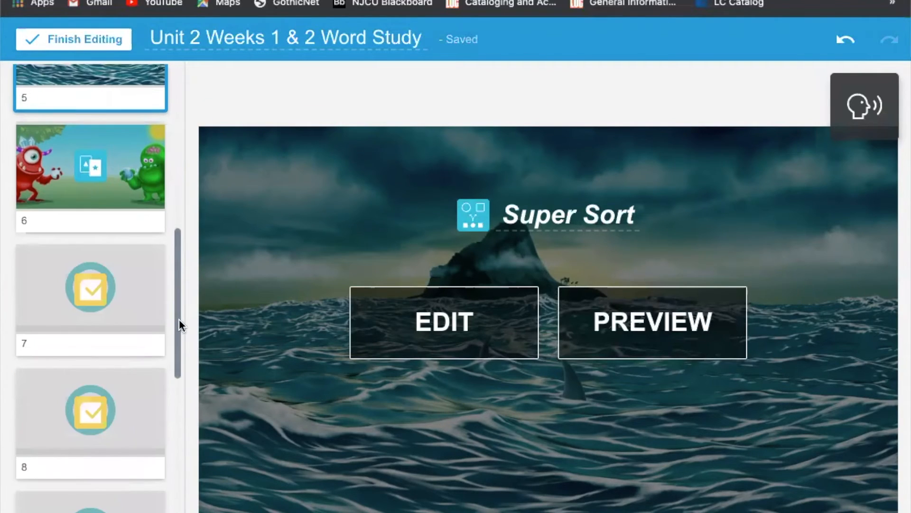
{"action": "left_click", "coordinate": [94, 183]}
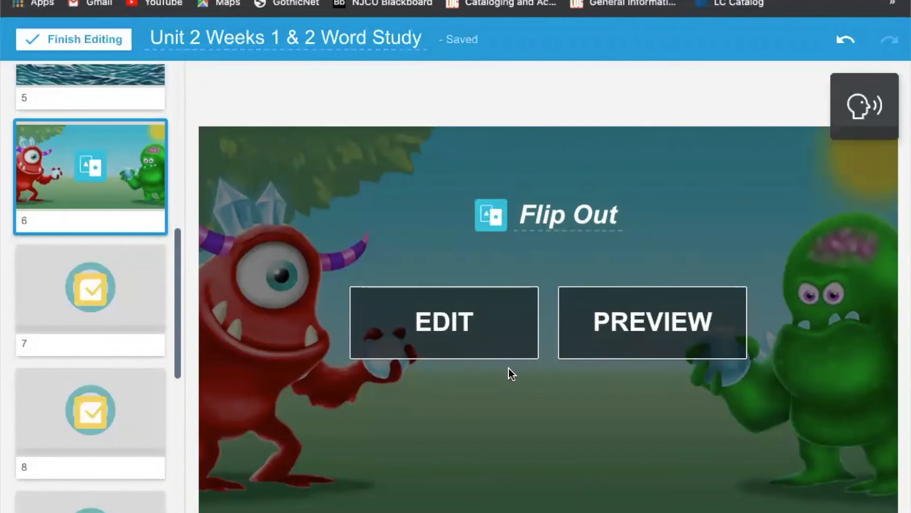
{"action": "left_click", "coordinate": [618, 341]}
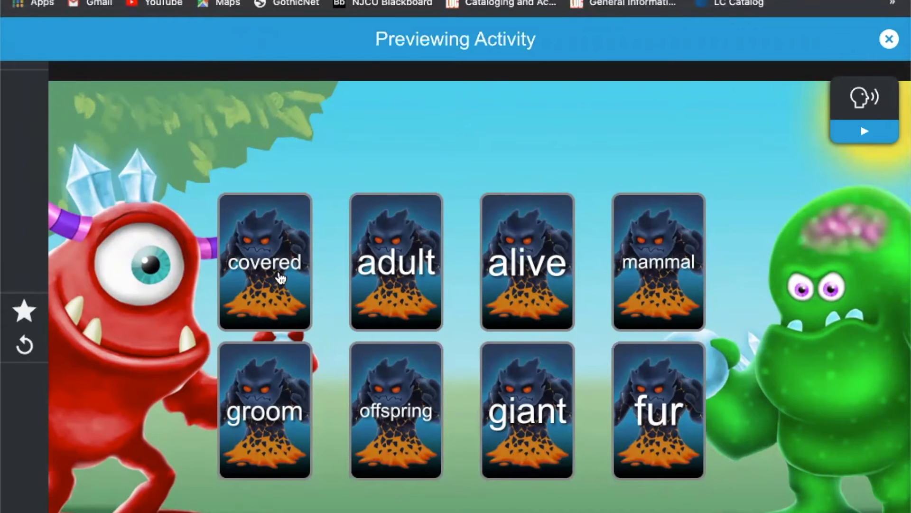
{"action": "left_click", "coordinate": [258, 273]}
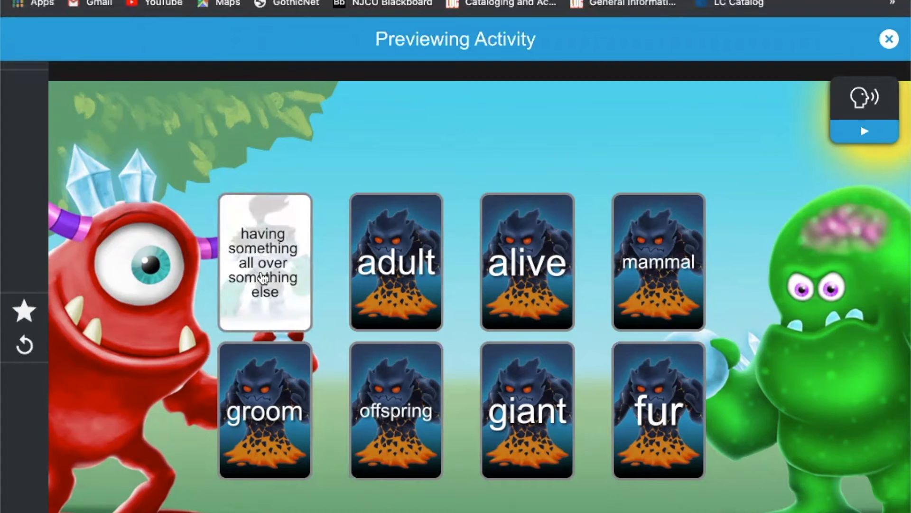
{"action": "left_click", "coordinate": [890, 39]}
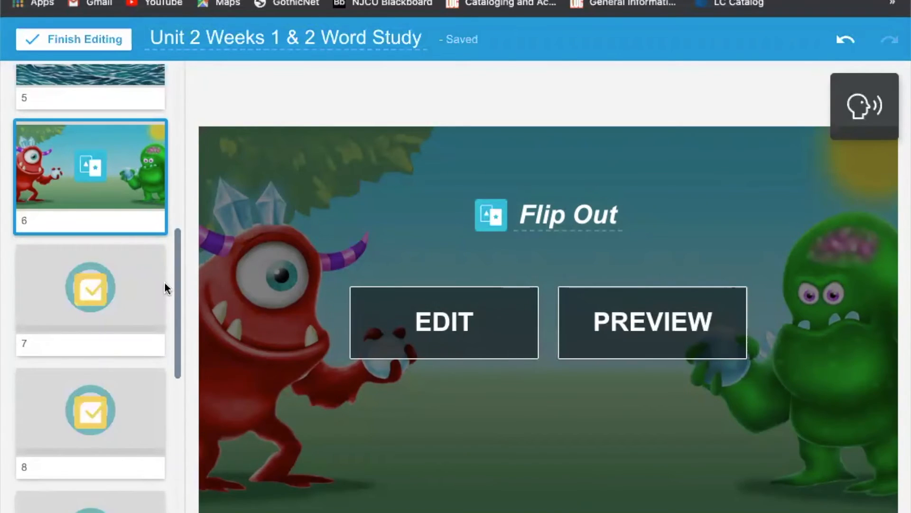
Open the true-or-false response question on page 7 to examine its content, and leave it by discarding changes
{"action": "left_click", "coordinate": [93, 298]}
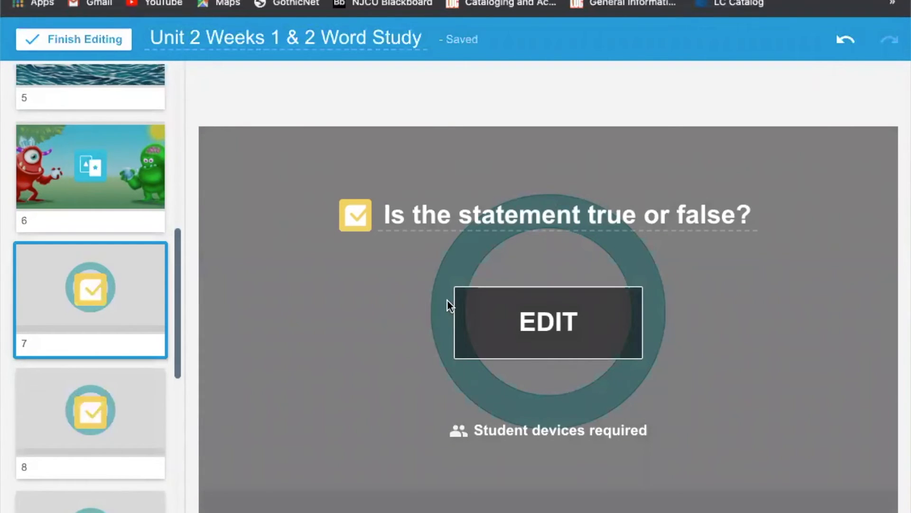
{"action": "left_click", "coordinate": [545, 318]}
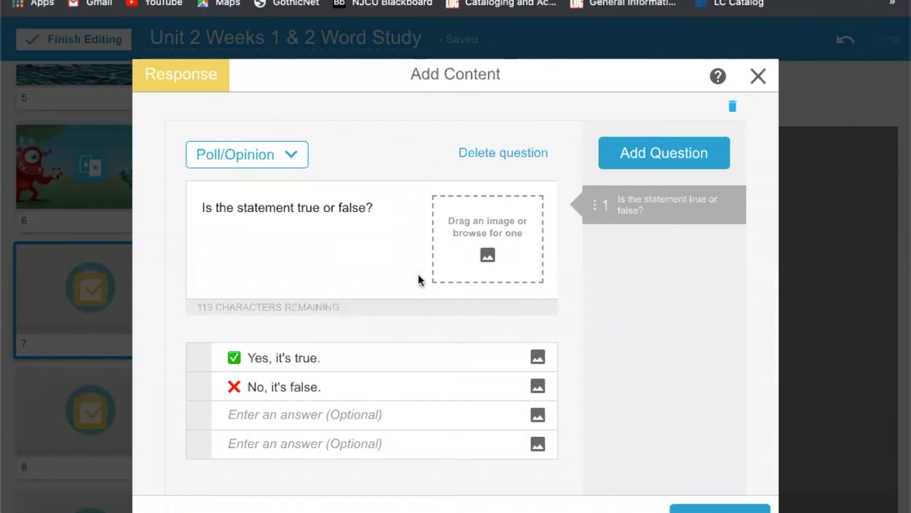
{"action": "left_click", "coordinate": [758, 77]}
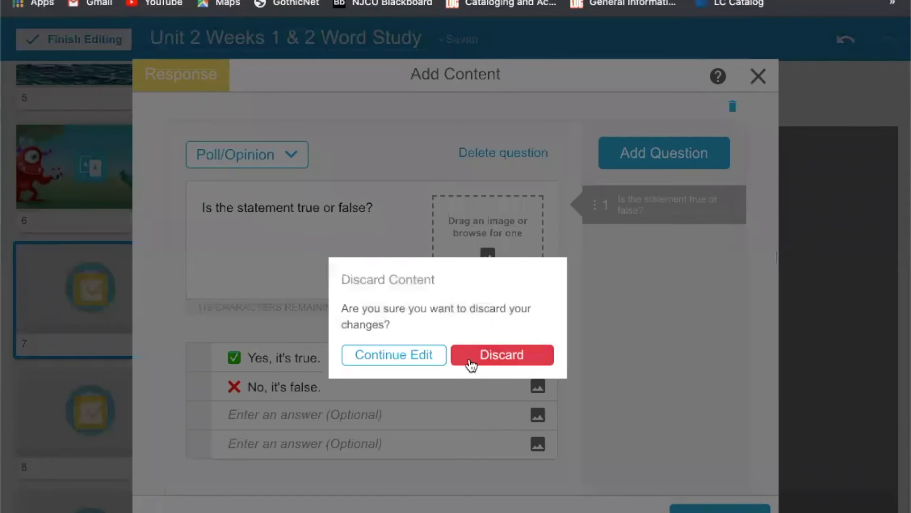
{"action": "left_click", "coordinate": [477, 362]}
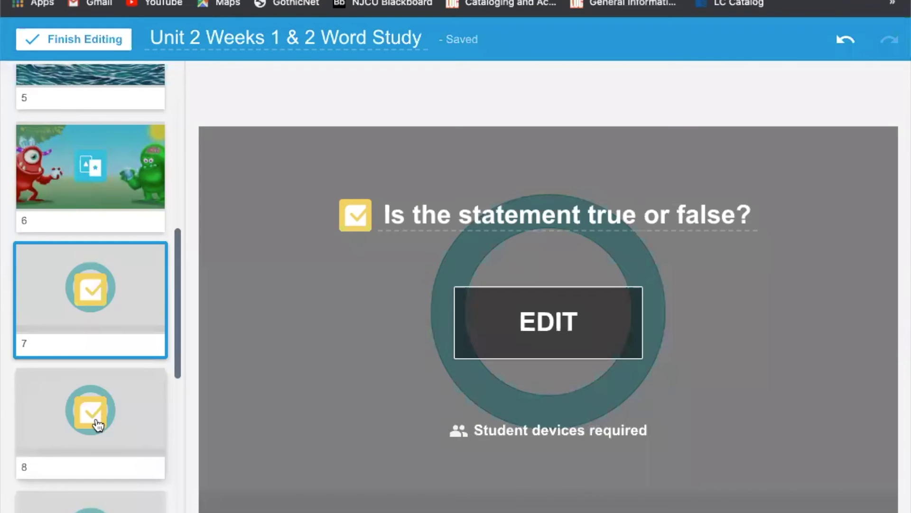
View the agree-or-disagree response on page 8 and the response activity on page 9
{"action": "left_click", "coordinate": [97, 424]}
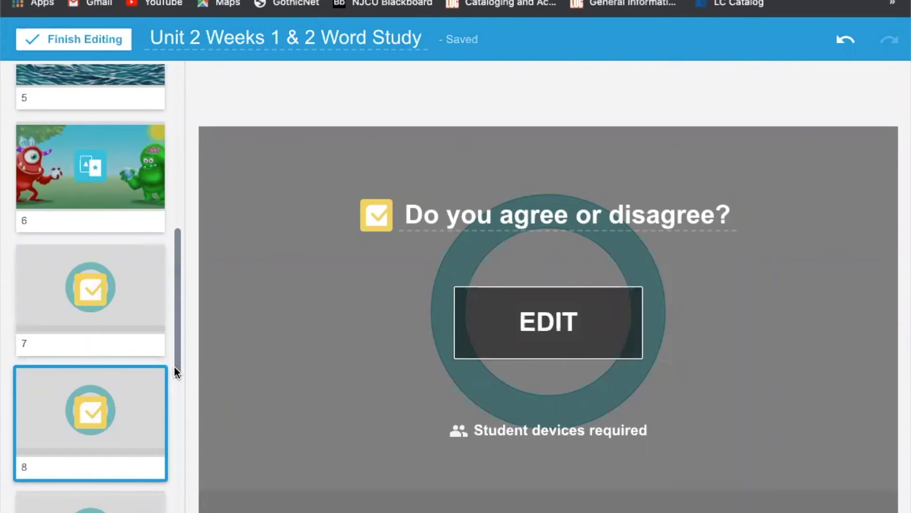
{"action": "left_click_drag", "start_coordinate": [174, 367], "coordinate": [175, 423]}
{"action": "left_click", "coordinate": [118, 396]}
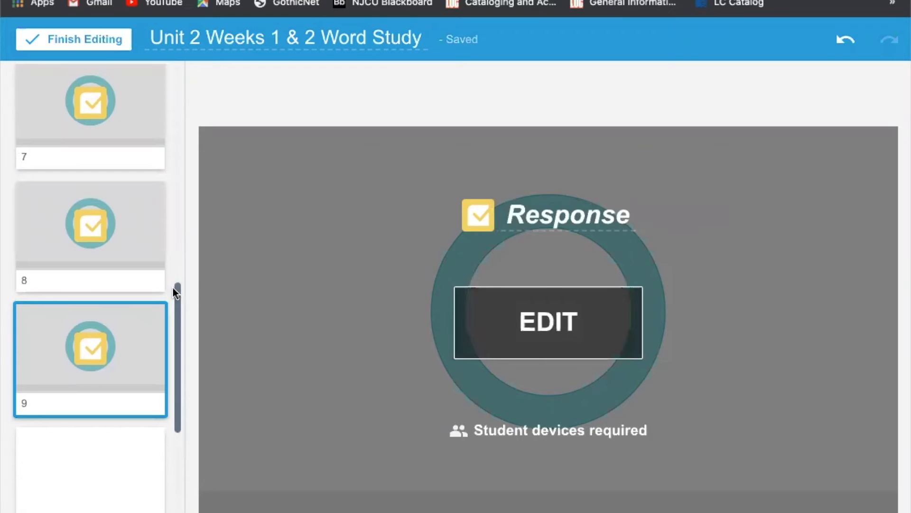
Spell CAT with the letter tiles in the large blank box on page 10
{"action": "left_click_drag", "start_coordinate": [174, 295], "coordinate": [175, 370]}
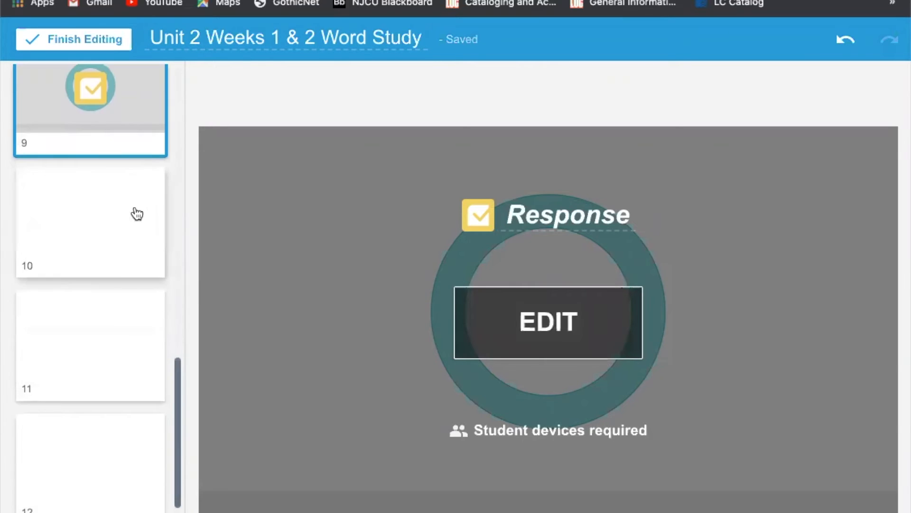
{"action": "left_click", "coordinate": [126, 218]}
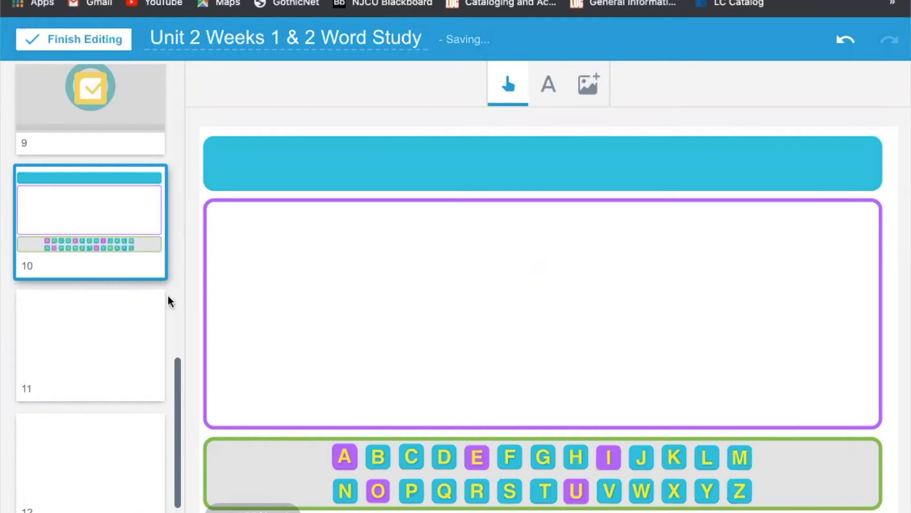
{"action": "left_click_drag", "start_coordinate": [411, 458], "coordinate": [405, 290]}
{"action": "left_click_drag", "start_coordinate": [341, 460], "coordinate": [440, 289]}
{"action": "left_click_drag", "start_coordinate": [541, 489], "coordinate": [483, 288]}
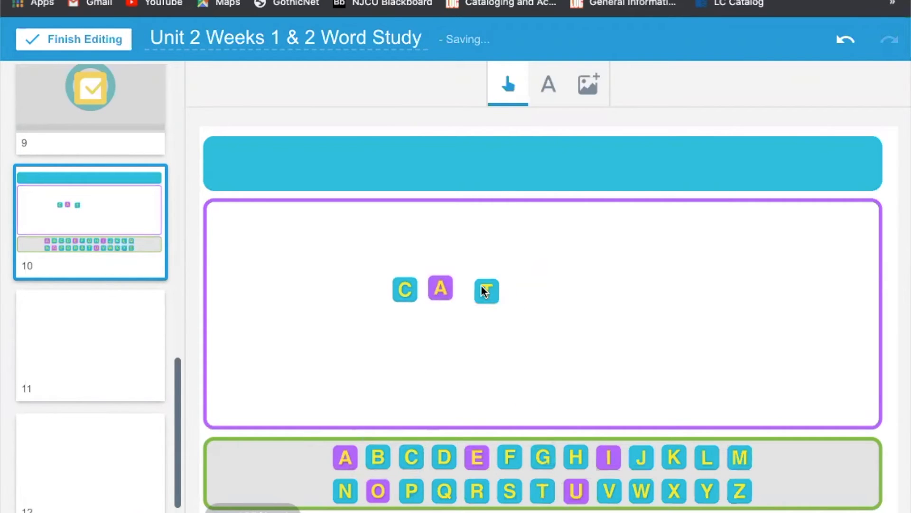
Place a heads quarter, a tails quarter and a tails penny in the first purple box on page 11
{"action": "left_click", "coordinate": [85, 375]}
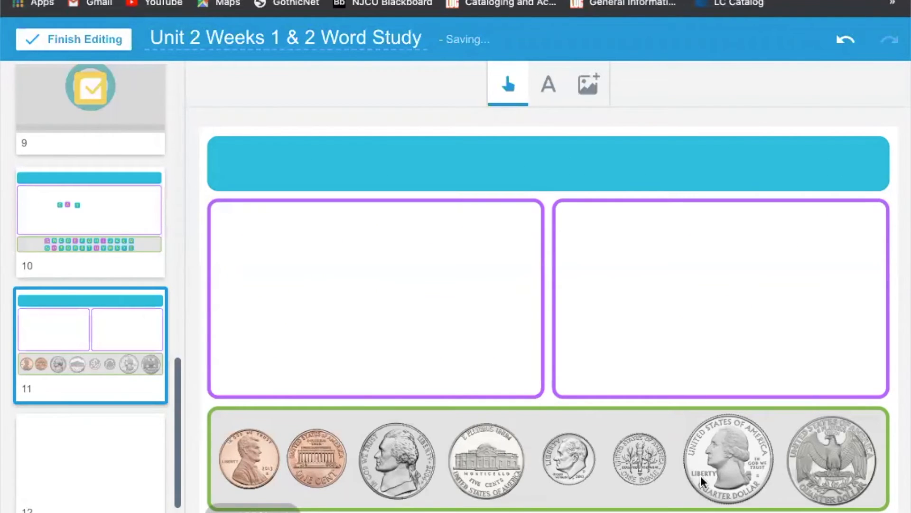
{"action": "left_click_drag", "start_coordinate": [731, 474], "coordinate": [325, 295]}
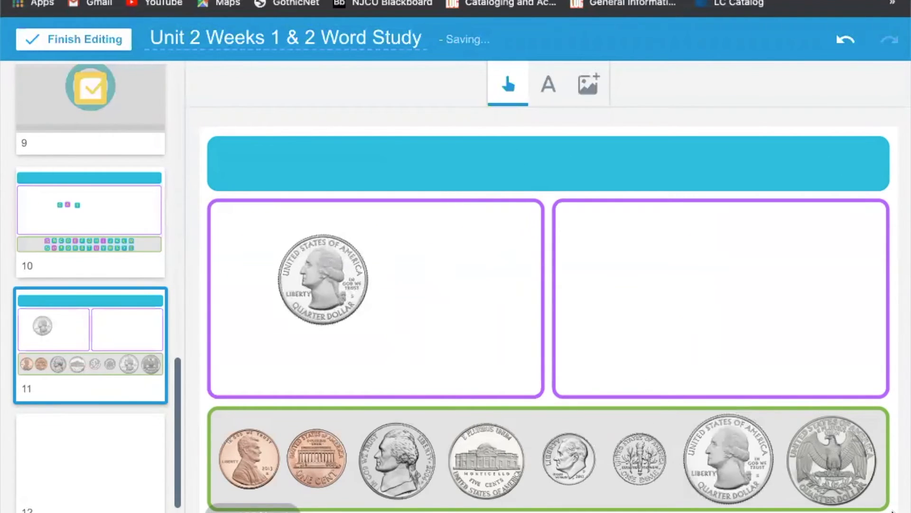
{"action": "left_click_drag", "start_coordinate": [855, 480], "coordinate": [484, 353]}
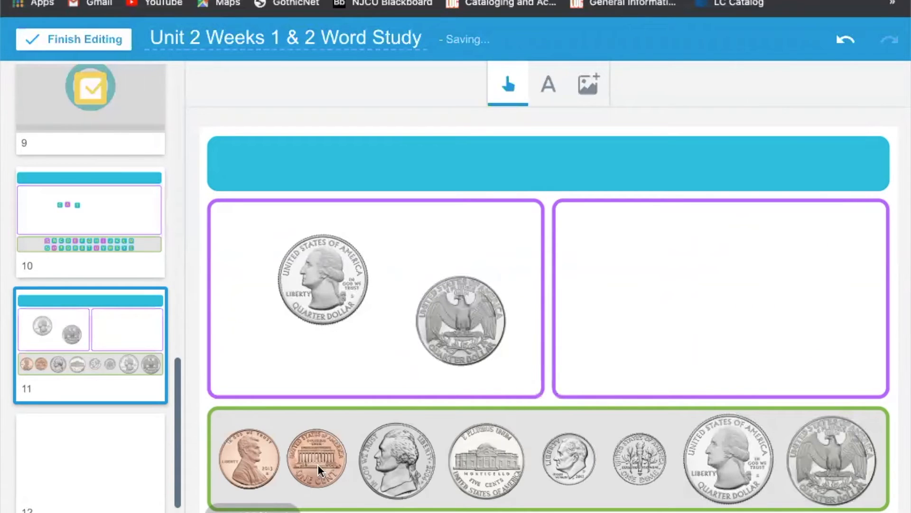
{"action": "left_click_drag", "start_coordinate": [352, 351], "coordinate": [352, 345]}
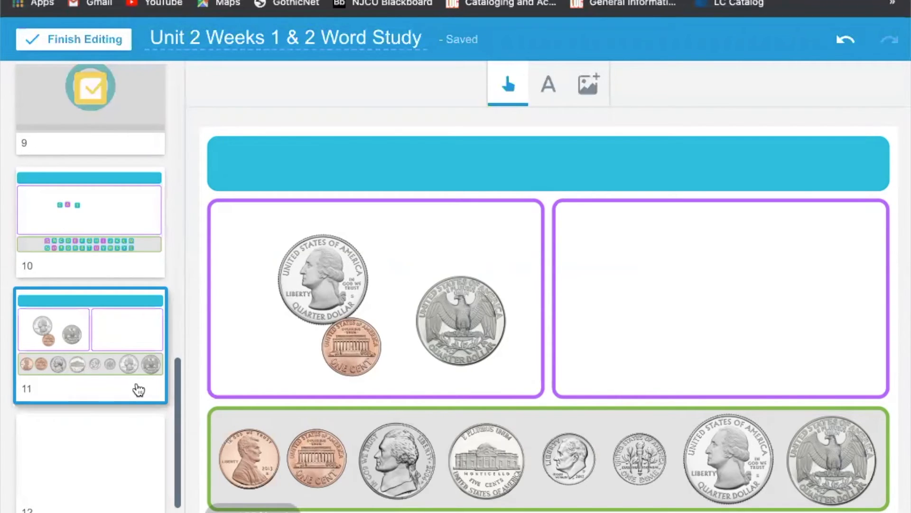
View the Venn diagram on page 12, and make the coin page 11 an individual Handout Activity
{"action": "left_click", "coordinate": [109, 442]}
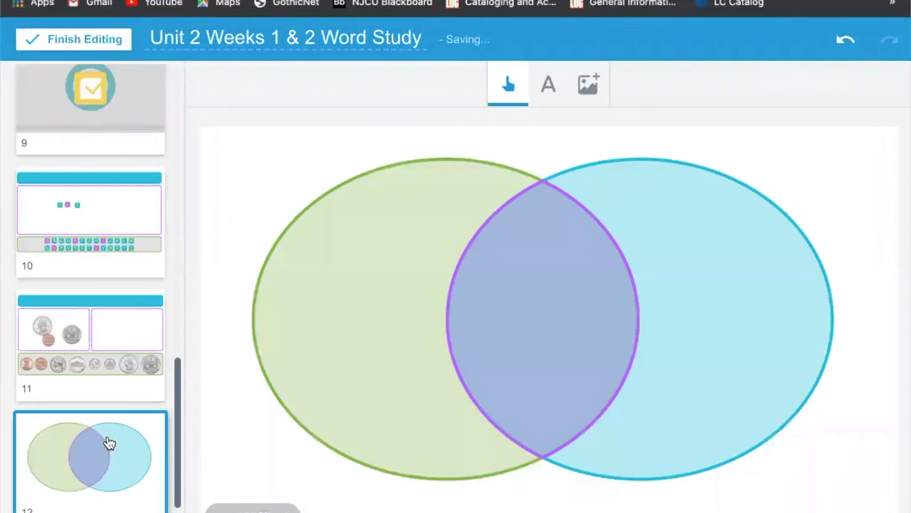
{"action": "left_click", "coordinate": [118, 350]}
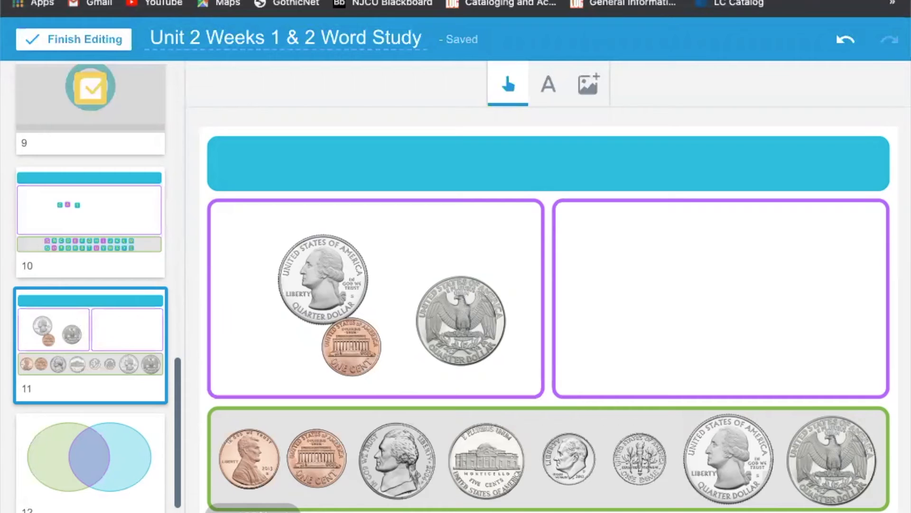
{"action": "left_click", "coordinate": [681, 511]}
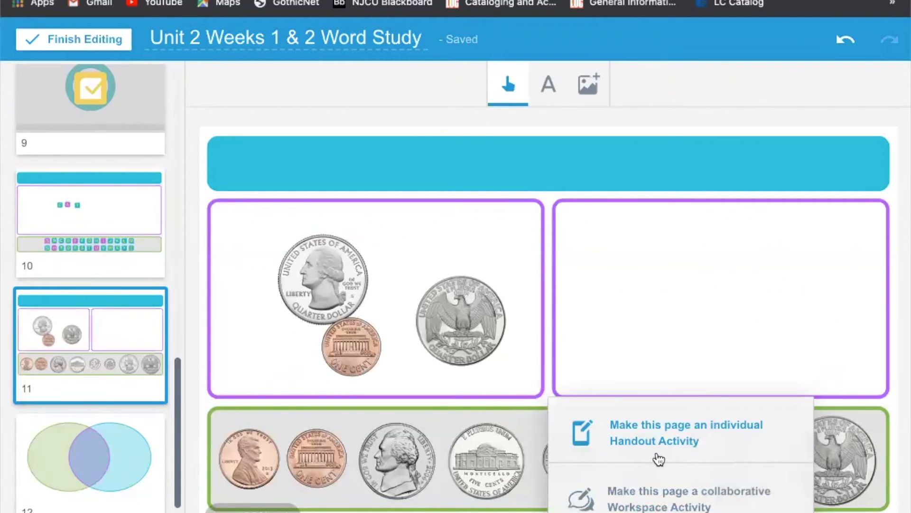
{"action": "left_click", "coordinate": [660, 438]}
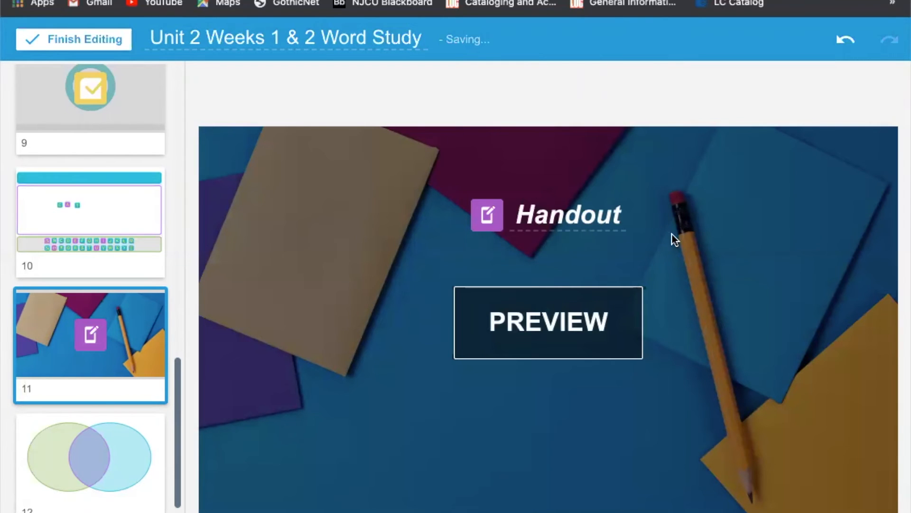
Preview the page 11 handout and move the two quarters apart from the penny within the first purple box
{"action": "left_click", "coordinate": [556, 338]}
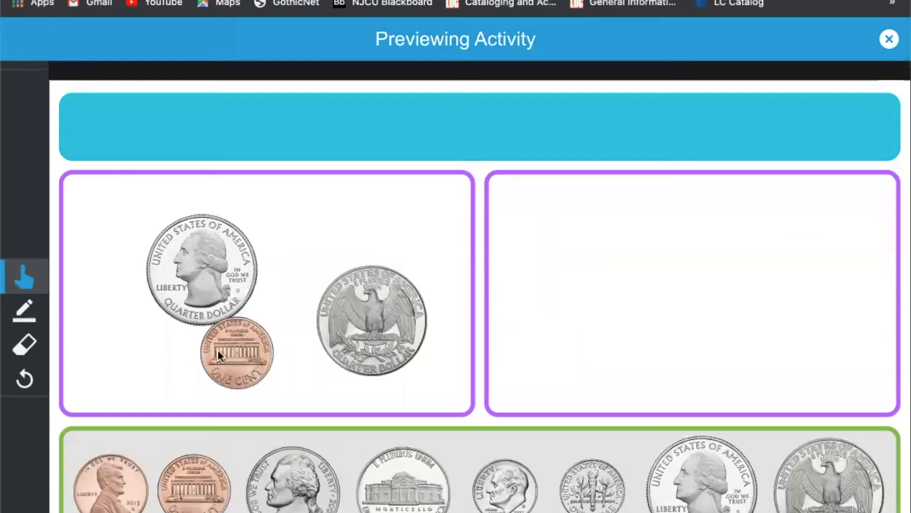
{"action": "left_click_drag", "start_coordinate": [216, 297], "coordinate": [220, 259]}
{"action": "left_click_drag", "start_coordinate": [363, 321], "coordinate": [315, 264]}
Handwrite 51¢ with the thin black pen in the empty purple box, and close the activity preview
{"action": "left_click", "coordinate": [26, 311]}
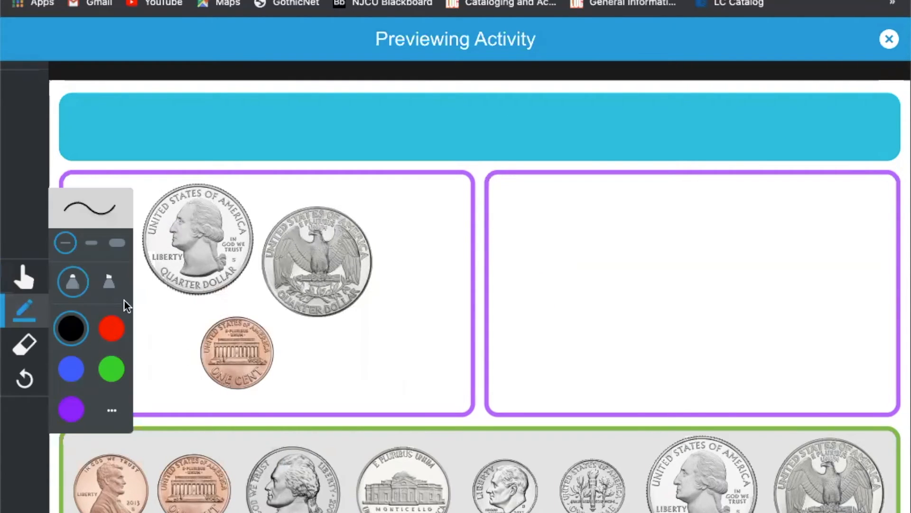
{"action": "mouse_move", "coordinate": [664, 246]}
{"action": "left_mouse_down"}
{"action": "mouse_move", "coordinate": [612, 246]}
{"action": "mouse_move", "coordinate": [667, 301]}
{"action": "mouse_move", "coordinate": [652, 331]}
{"action": "left_mouse_up"}
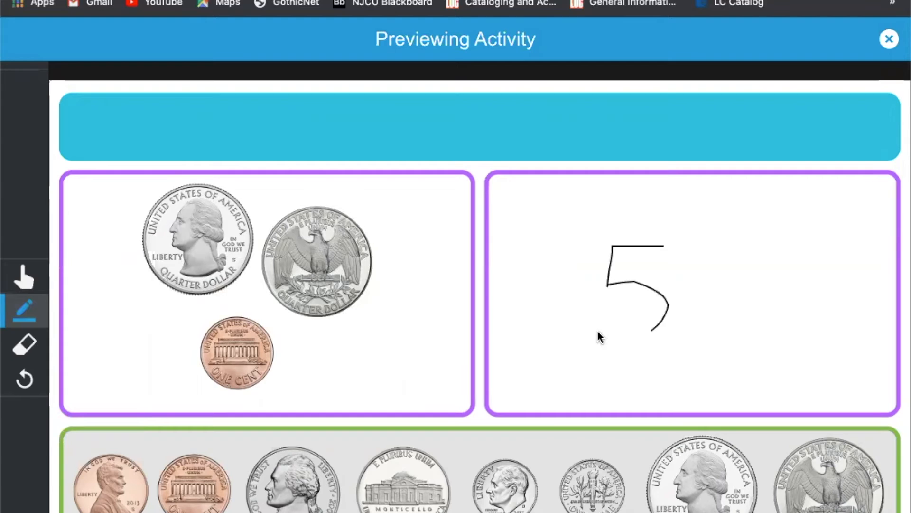
{"action": "left_click_drag", "start_coordinate": [714, 245], "coordinate": [715, 334]}
{"action": "mouse_move", "coordinate": [800, 288]}
{"action": "left_mouse_down"}
{"action": "mouse_move", "coordinate": [769, 328]}
{"action": "mouse_move", "coordinate": [786, 327]}
{"action": "left_mouse_up"}
{"action": "left_click_drag", "start_coordinate": [788, 251], "coordinate": [787, 257]}
{"action": "left_click_drag", "start_coordinate": [773, 345], "coordinate": [766, 353]}
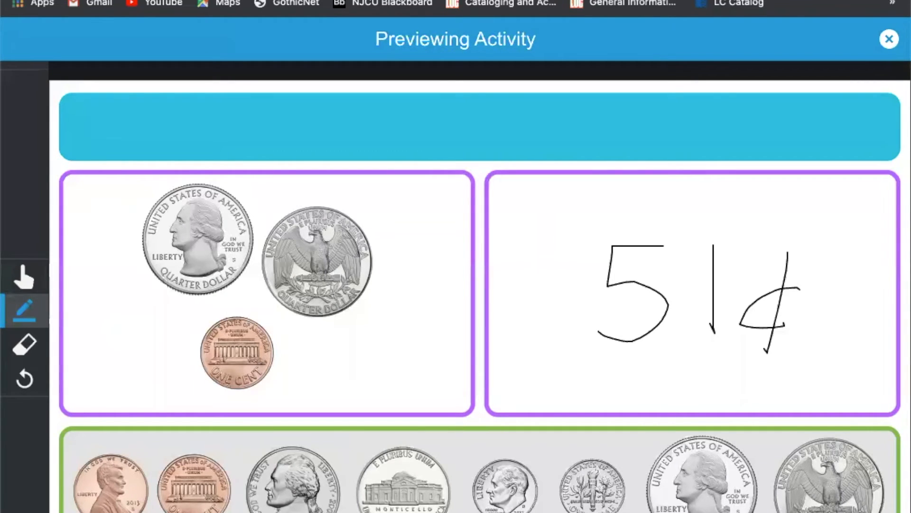
{"action": "left_click", "coordinate": [890, 39]}
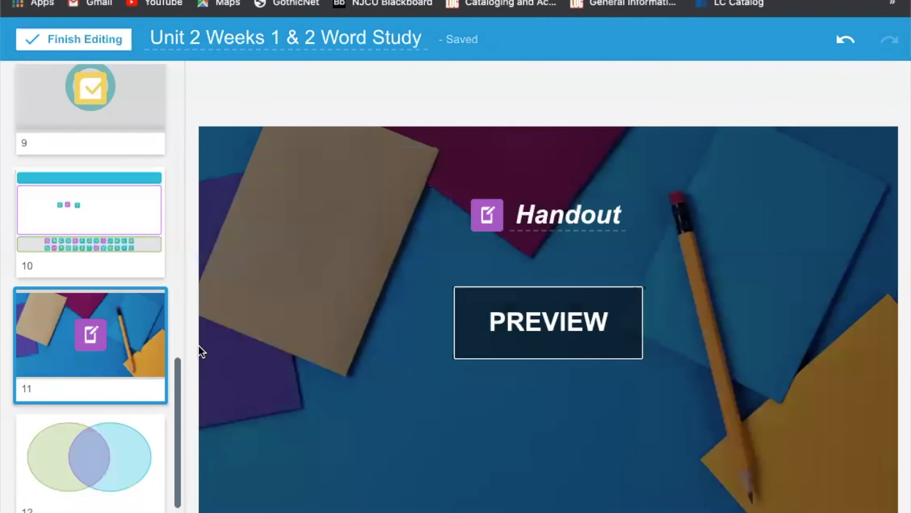
Make the Venn diagram on page 12 an individual Handout Activity
{"action": "left_click", "coordinate": [120, 454]}
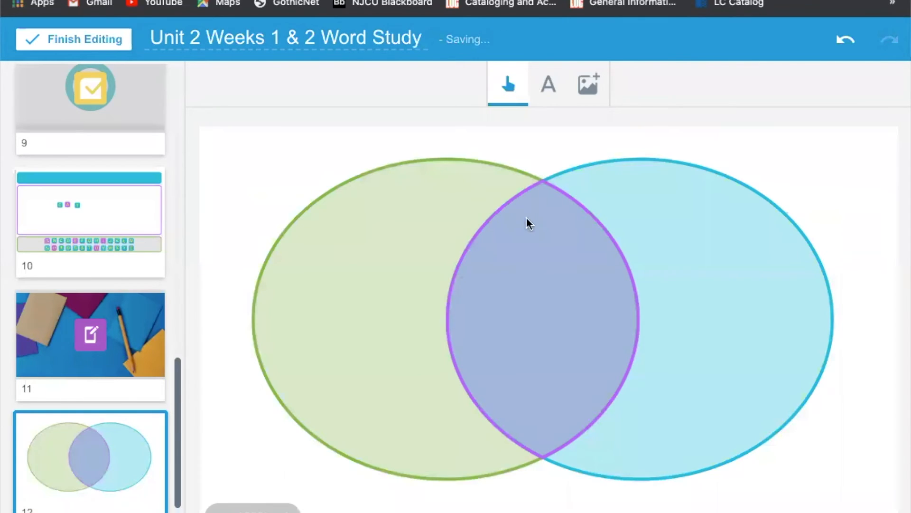
{"action": "left_click", "coordinate": [681, 512]}
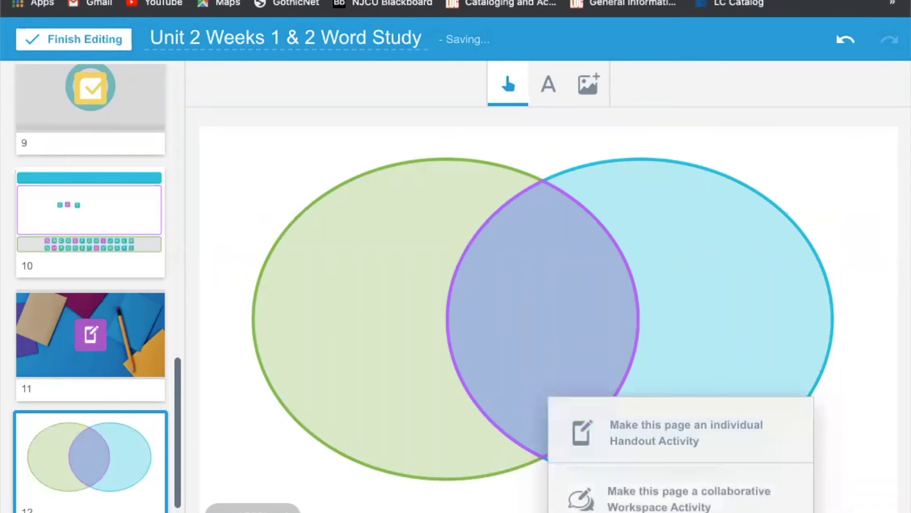
{"action": "left_click", "coordinate": [651, 438]}
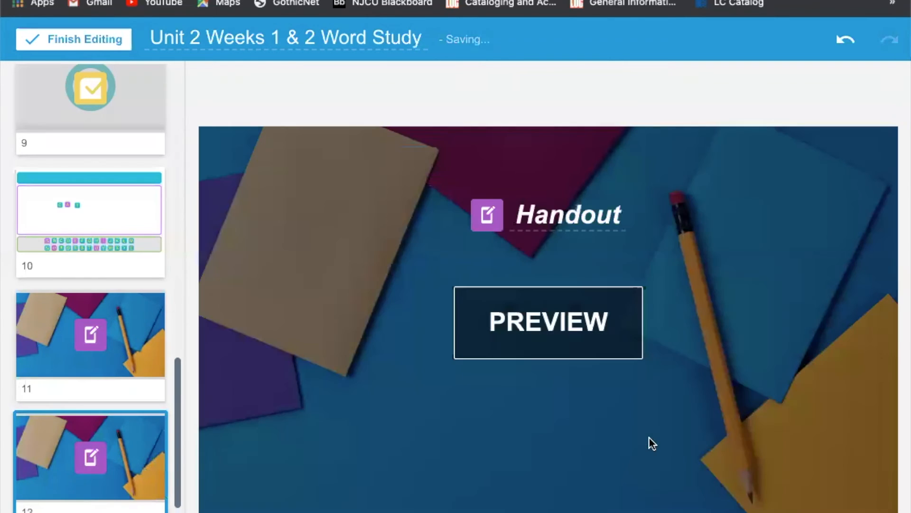
Preview the page 12 handout, handwrite "cats" in the green circle and "dogs" in the blue circle in black, and close the preview
{"action": "left_click", "coordinate": [553, 317]}
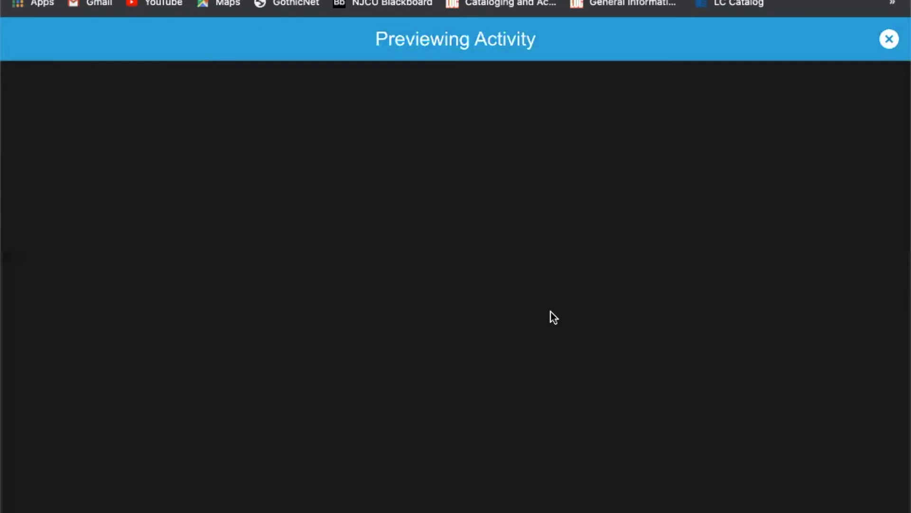
{"action": "left_click", "coordinate": [26, 314]}
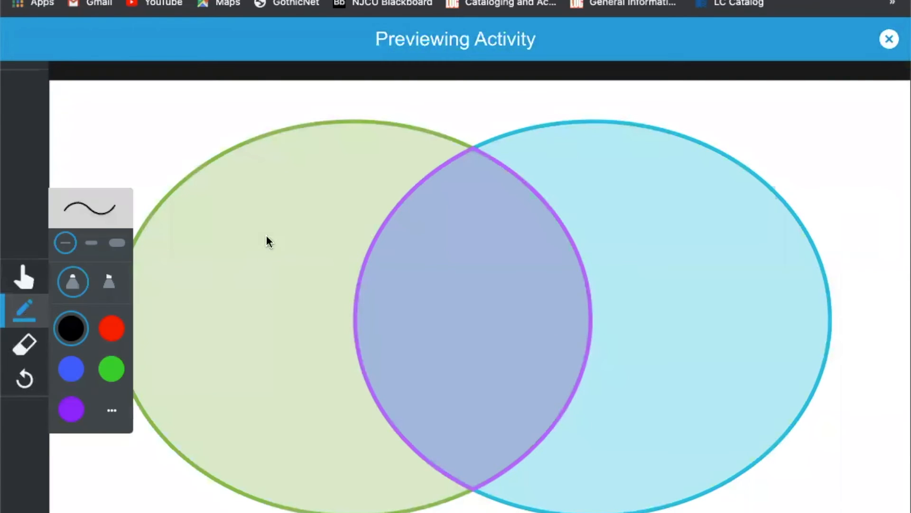
{"action": "left_click", "coordinate": [250, 160]}
{"action": "mouse_move", "coordinate": [243, 161]}
{"action": "left_mouse_down"}
{"action": "mouse_move", "coordinate": [247, 194]}
{"action": "mouse_move", "coordinate": [299, 171]}
{"action": "mouse_move", "coordinate": [312, 189]}
{"action": "left_mouse_up"}
{"action": "mouse_move", "coordinate": [332, 138]}
{"action": "left_mouse_down"}
{"action": "mouse_move", "coordinate": [334, 189]}
{"action": "mouse_move", "coordinate": [349, 163]}
{"action": "mouse_move", "coordinate": [391, 179]}
{"action": "mouse_move", "coordinate": [361, 183]}
{"action": "left_mouse_up"}
{"action": "left_click_drag", "start_coordinate": [604, 137], "coordinate": [606, 185]}
{"action": "mouse_move", "coordinate": [646, 157]}
{"action": "left_mouse_down"}
{"action": "mouse_move", "coordinate": [641, 172]}
{"action": "mouse_move", "coordinate": [702, 163]}
{"action": "mouse_move", "coordinate": [669, 193]}
{"action": "left_mouse_up"}
{"action": "left_click", "coordinate": [695, 153]}
{"action": "left_click_drag", "start_coordinate": [743, 164], "coordinate": [724, 192]}
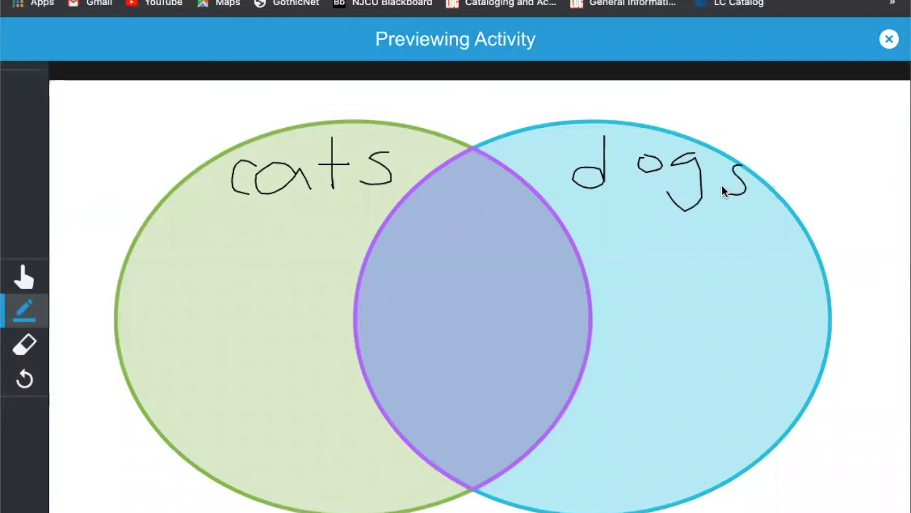
{"action": "left_click", "coordinate": [889, 39]}
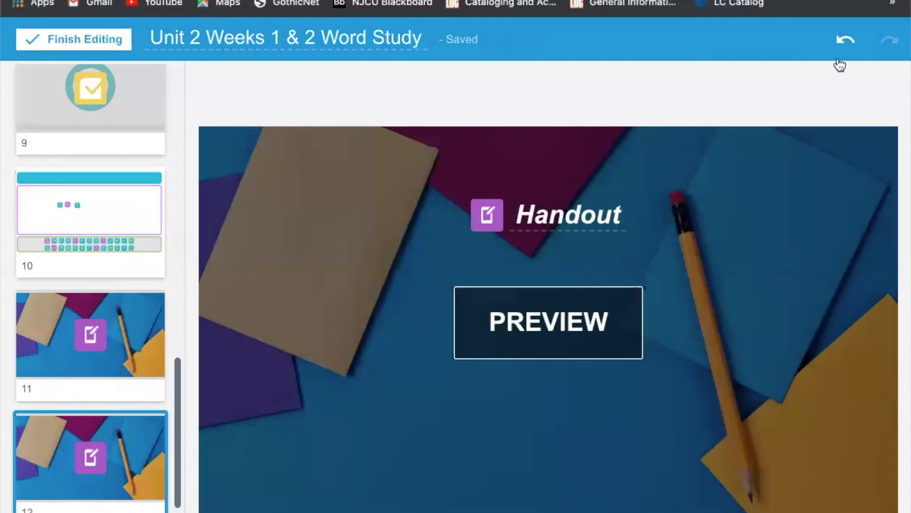
Look through the lesson's page list as far as page 14, return to page 1, and go back to the lesson library
{"action": "scroll", "coordinate": [169, 409], "scroll_direction": "down", "scroll_amount": 2}
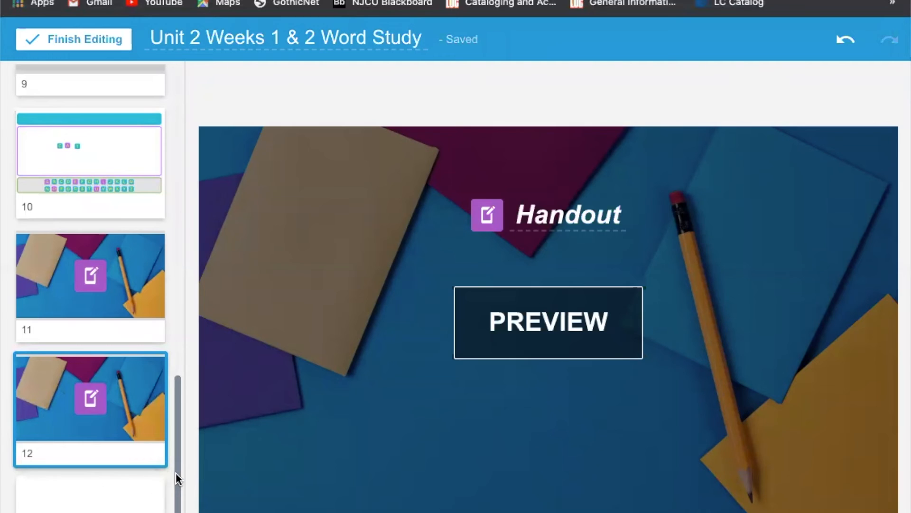
{"action": "scroll", "coordinate": [175, 469], "scroll_direction": "down", "scroll_amount": 7}
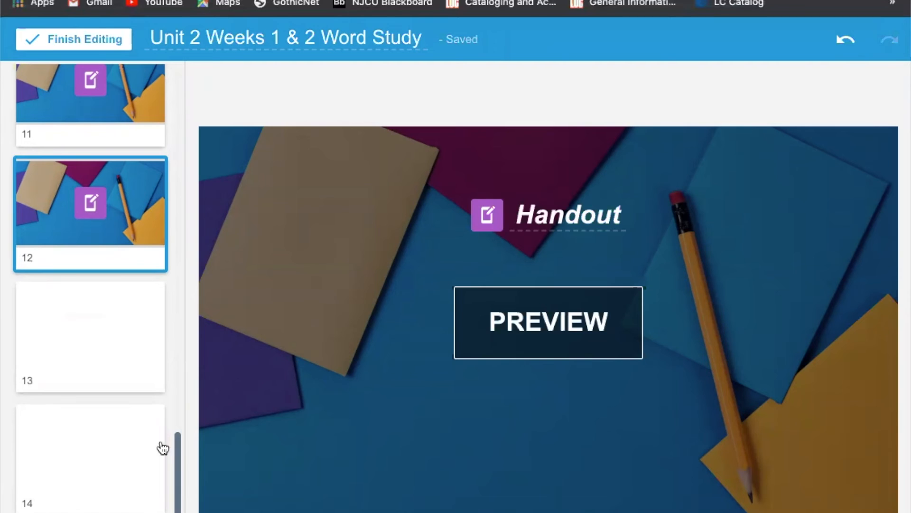
{"action": "left_click_drag", "start_coordinate": [178, 473], "coordinate": [193, 131]}
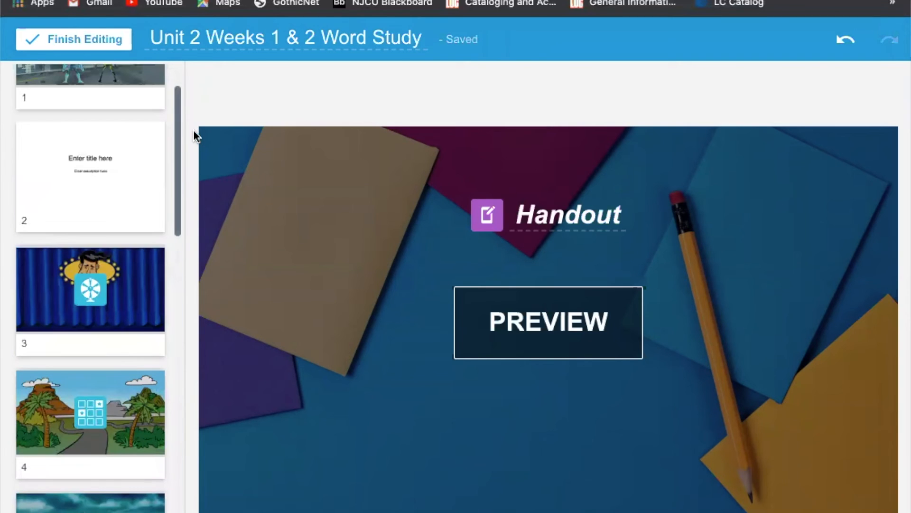
{"action": "left_click_drag", "start_coordinate": [175, 211], "coordinate": [179, 90]}
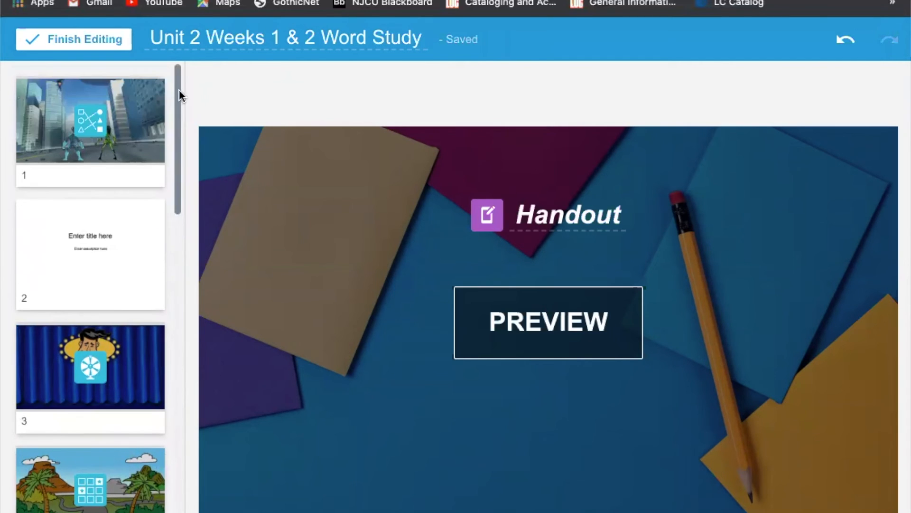
{"action": "left_click", "coordinate": [138, 118]}
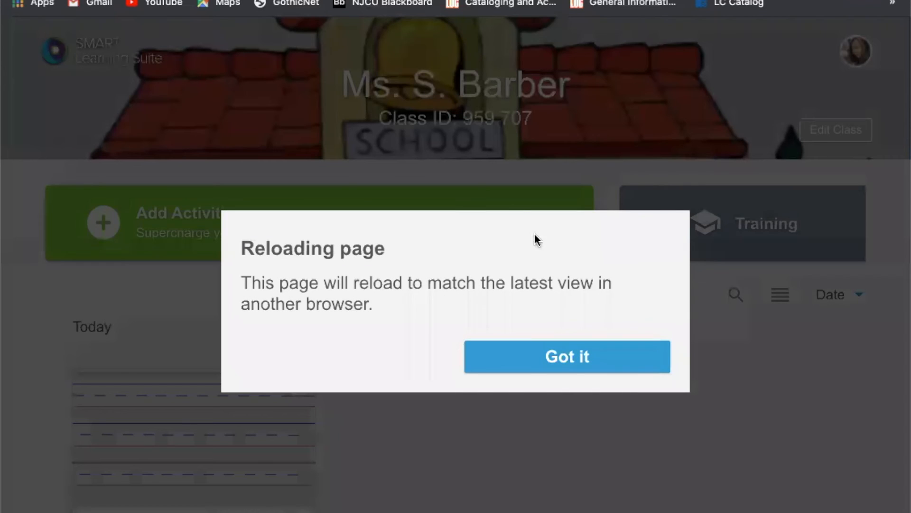
Dismiss the page reload notice and start the student-paced example lesson on addition from the end of the library
{"action": "left_click", "coordinate": [531, 370]}
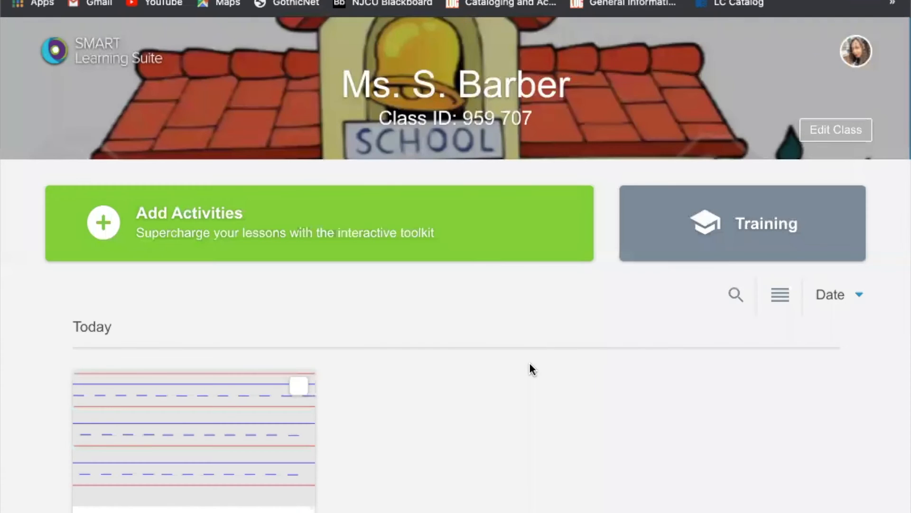
{"action": "scroll", "coordinate": [634, 350], "scroll_direction": "down", "scroll_amount": 10}
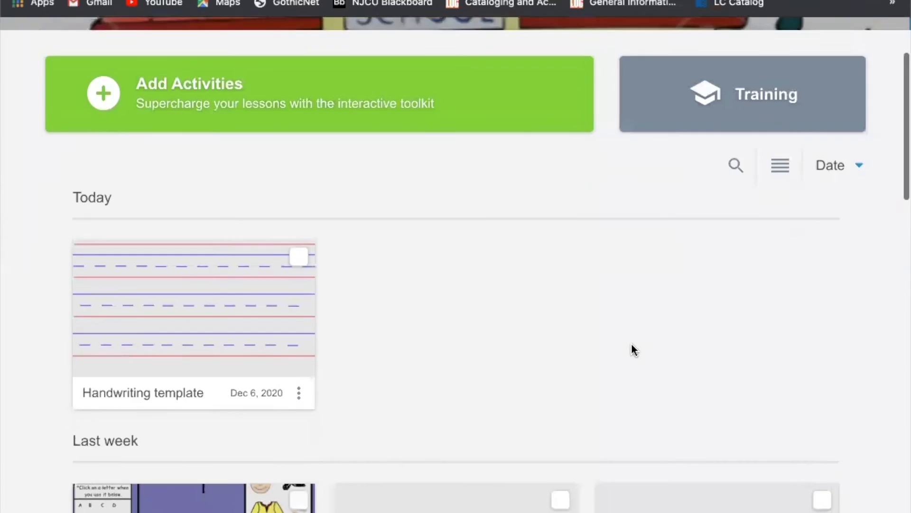
{"action": "scroll", "coordinate": [634, 351], "scroll_direction": "down", "scroll_amount": 15}
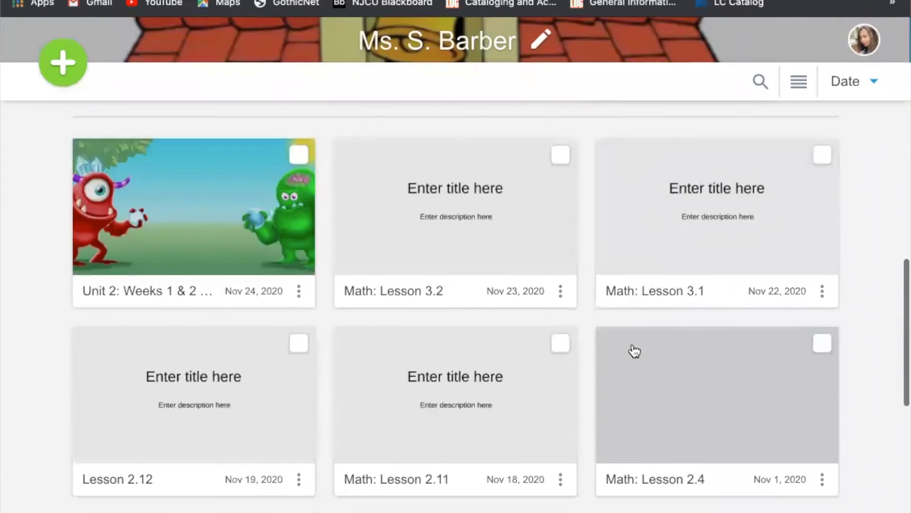
{"action": "scroll", "coordinate": [634, 350], "scroll_direction": "down", "scroll_amount": 5}
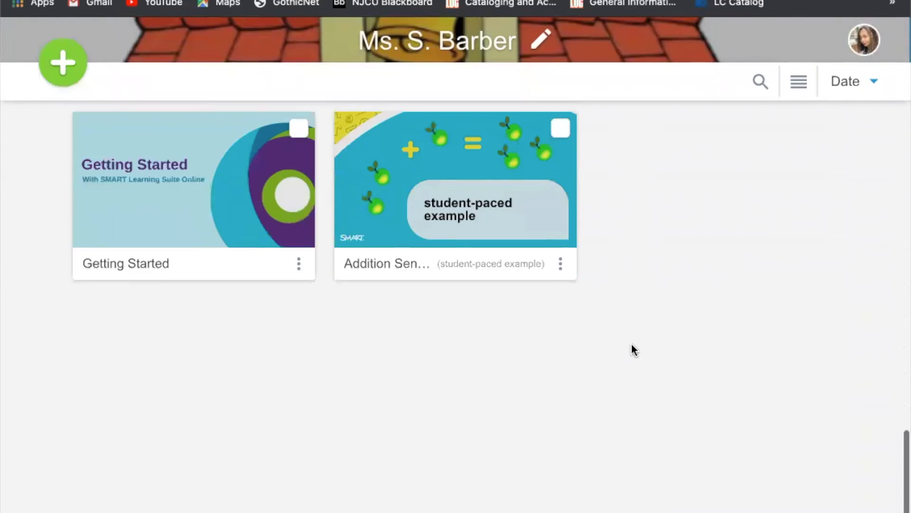
{"action": "mouse_move", "coordinate": [475, 208]}
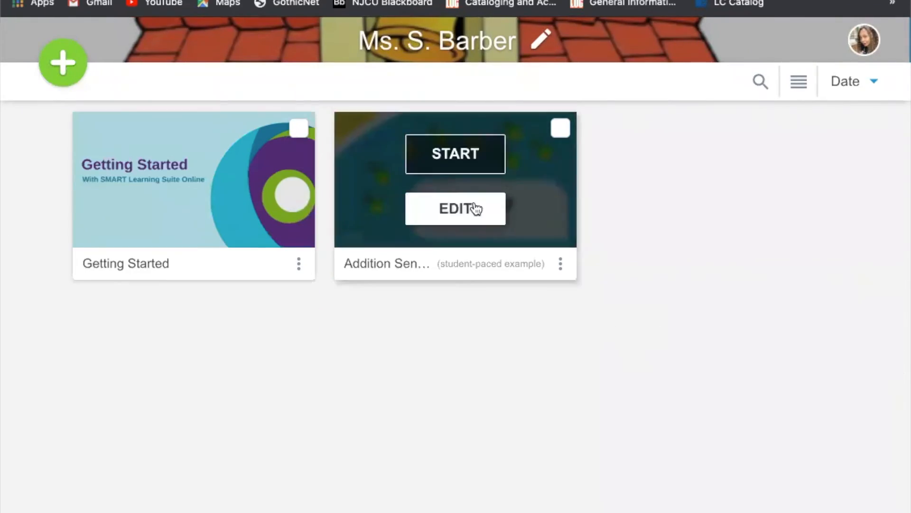
{"action": "left_click", "coordinate": [455, 160]}
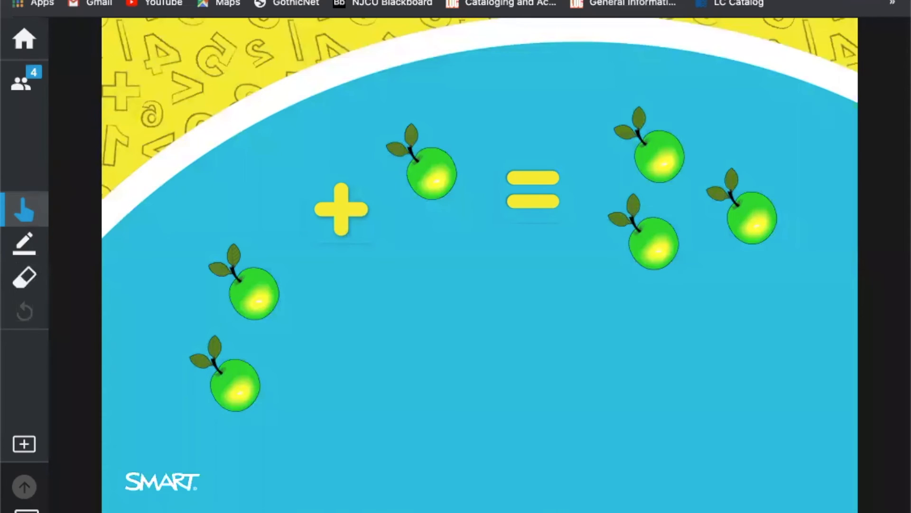
Page through the learning goals, the parts-and-wholes question and the Handout to the Fill in the Blanks activity
{"action": "left_click", "coordinate": [25, 512]}
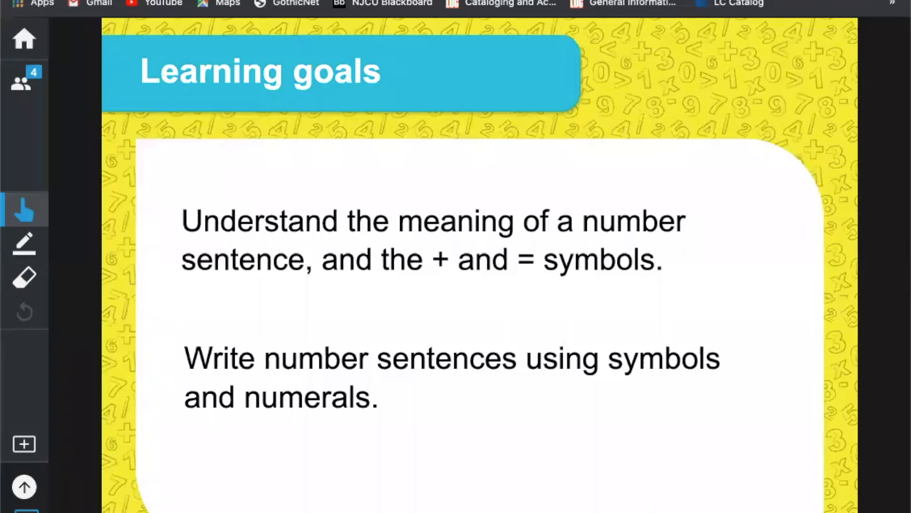
{"action": "left_click", "coordinate": [25, 492]}
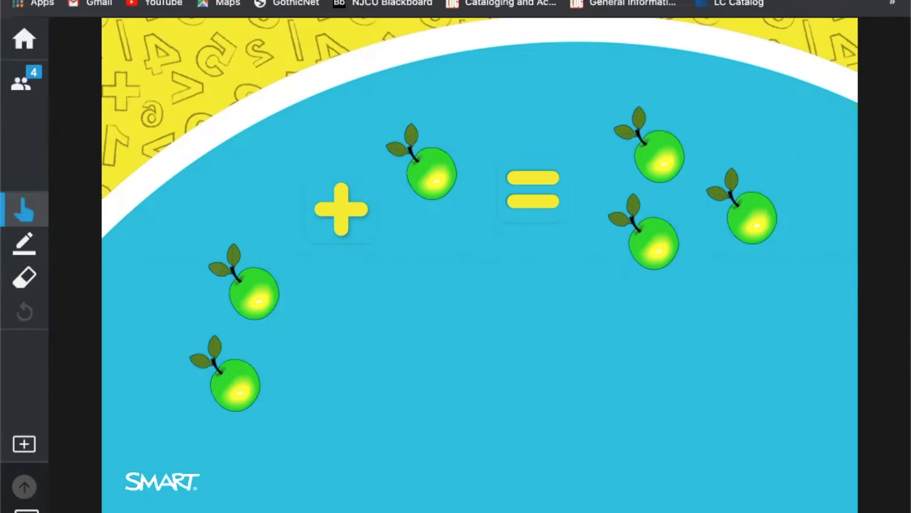
{"action": "key", "text": "Page_Down"}
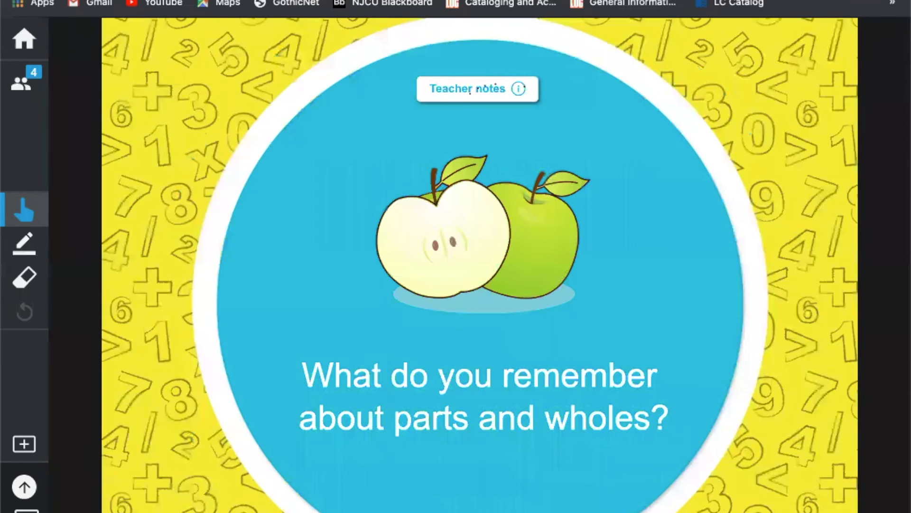
{"action": "left_click", "coordinate": [25, 512]}
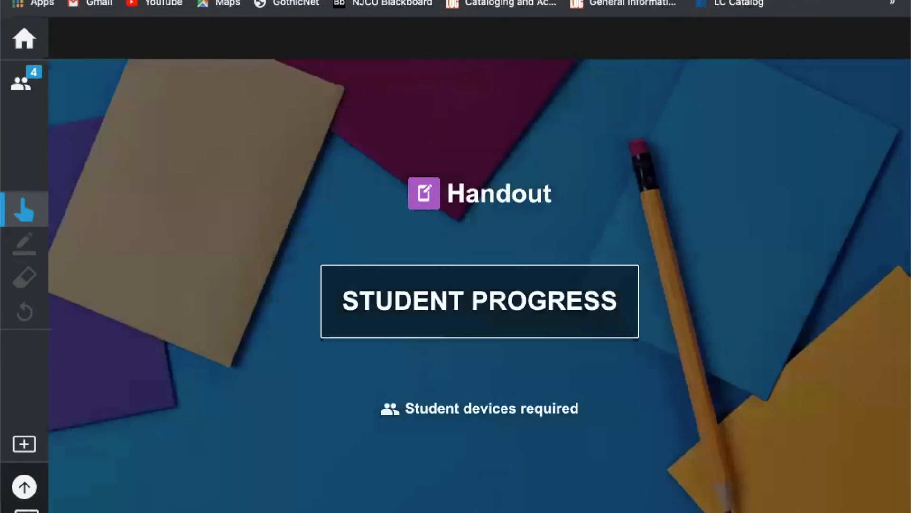
{"action": "left_click", "coordinate": [24, 511]}
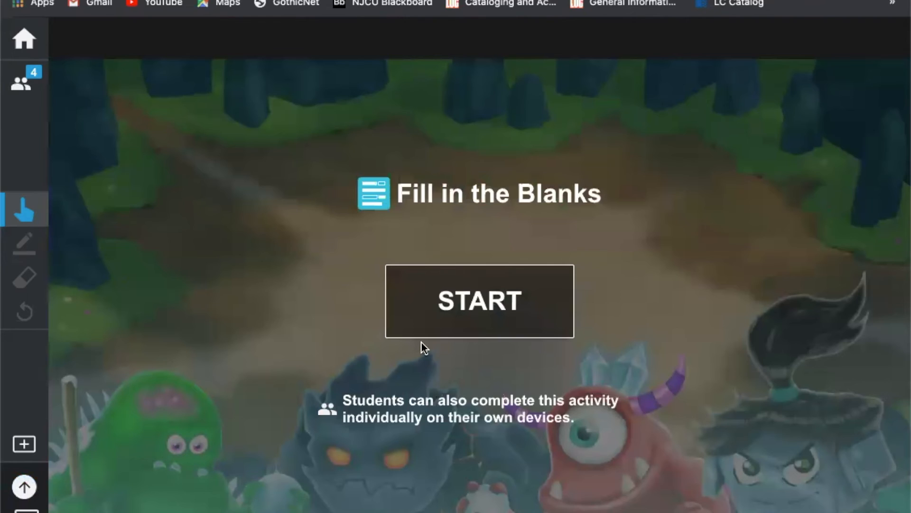
Start Fill in the Blanks, complete the sentence with "whole", "group of things" and "parts" in that order, and check the answers
{"action": "left_click", "coordinate": [473, 314]}
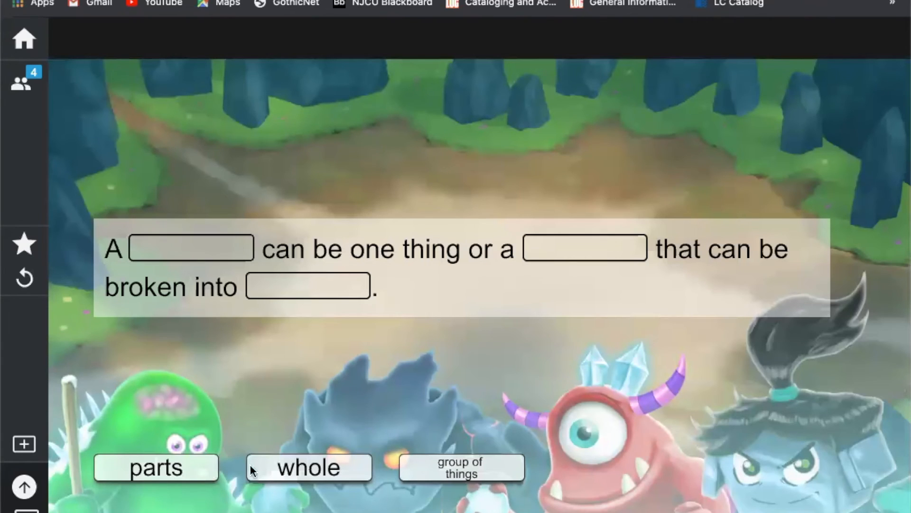
{"action": "left_click_drag", "start_coordinate": [271, 466], "coordinate": [159, 263]}
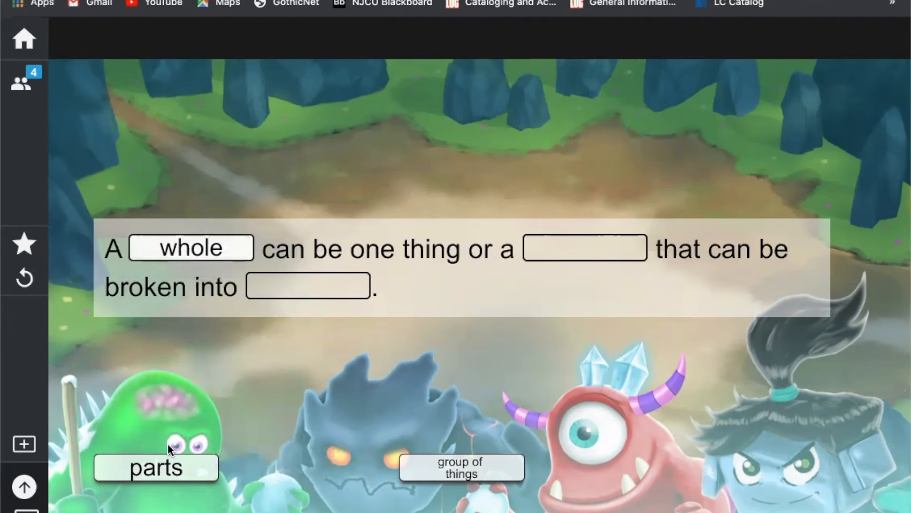
{"action": "left_click_drag", "start_coordinate": [456, 475], "coordinate": [562, 245]}
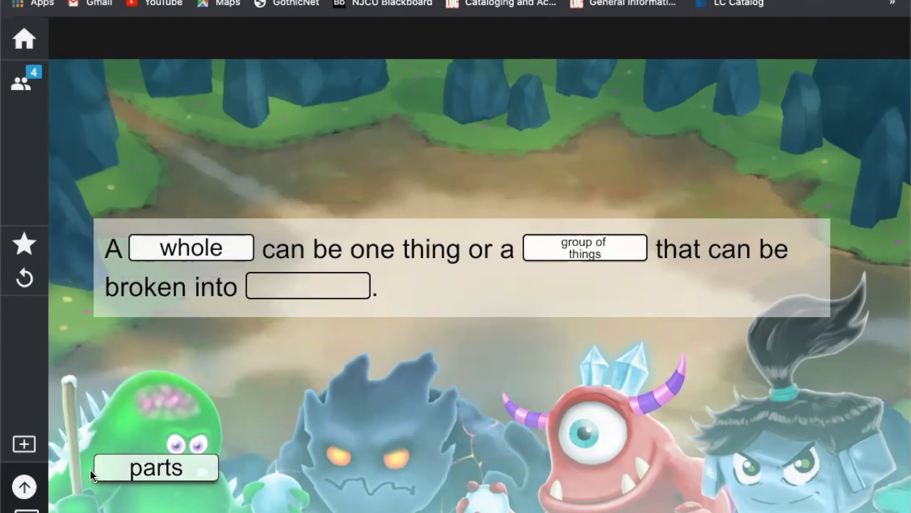
{"action": "left_click_drag", "start_coordinate": [133, 470], "coordinate": [313, 294]}
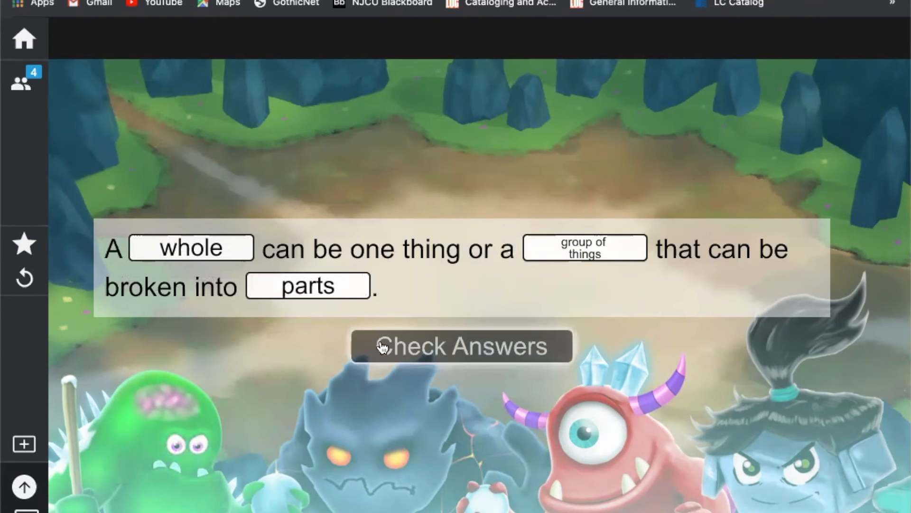
{"action": "left_click", "coordinate": [488, 341]}
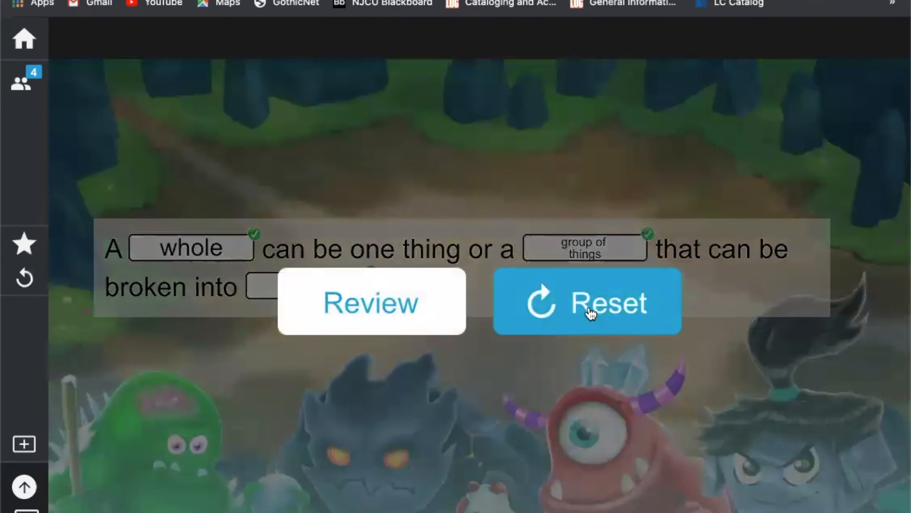
Reset the Fill in the Blanks activity and advance to the guiding question page
{"action": "left_click", "coordinate": [589, 306]}
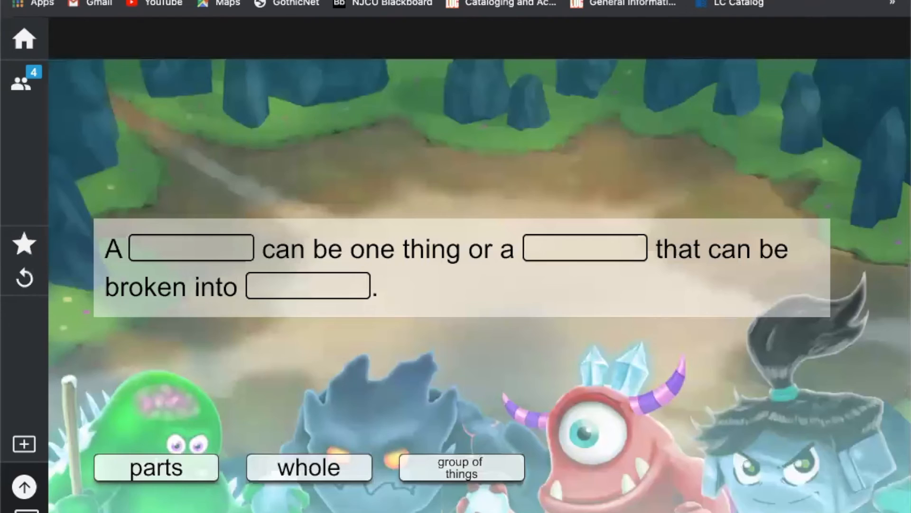
{"action": "key", "text": "Right"}
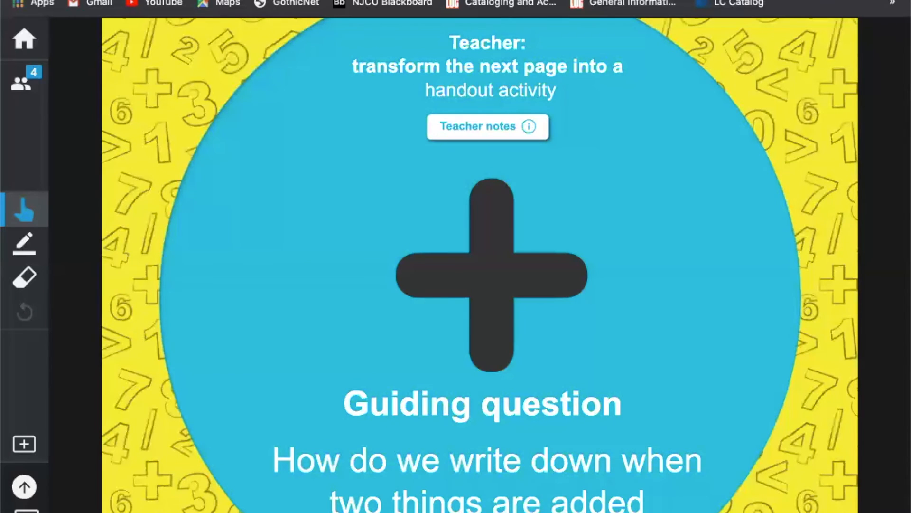
Review the addition sentence worksheet page, advance to the plus sign video, play it briefly and pause it
{"action": "key", "text": "Right"}
{"action": "key", "text": "Right"}
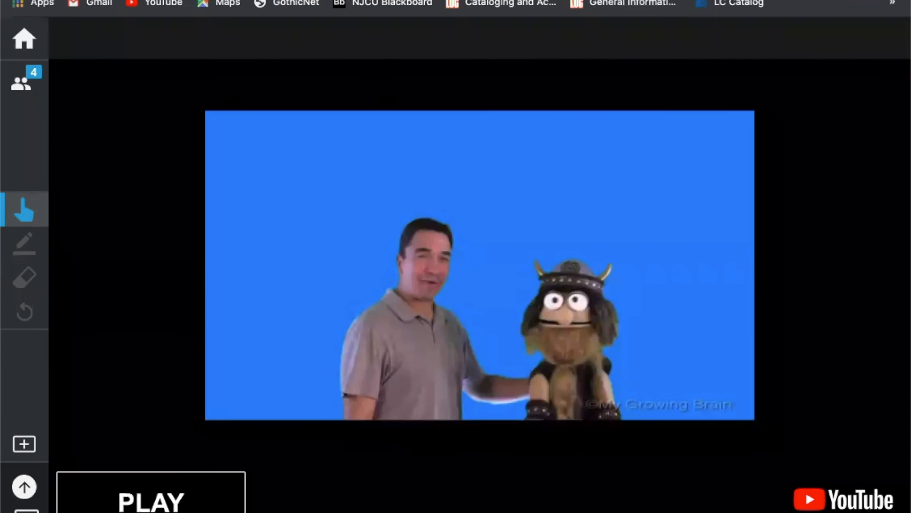
{"action": "key", "text": "Left"}
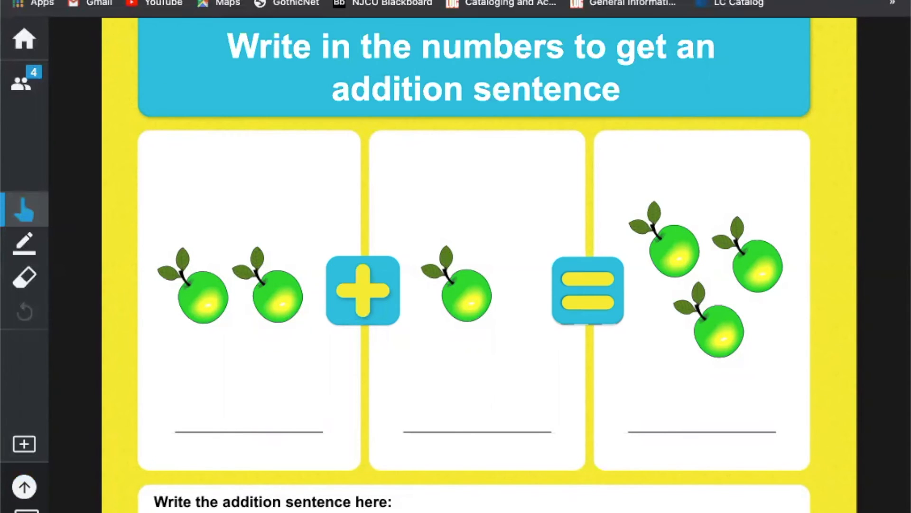
{"action": "key", "text": "Right"}
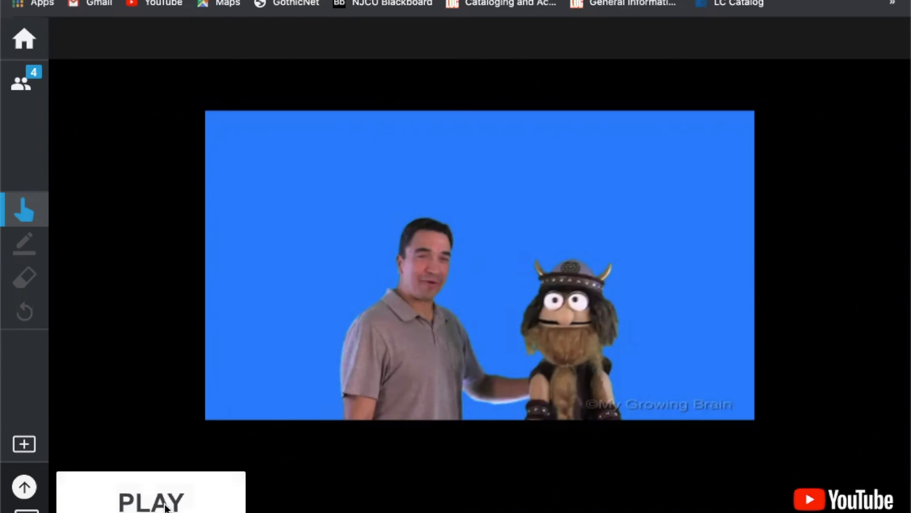
{"action": "left_click", "coordinate": [166, 506]}
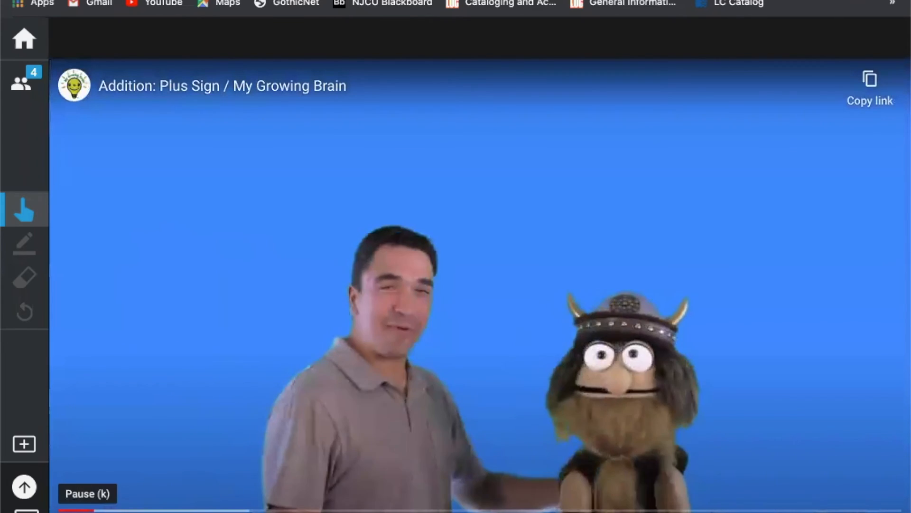
{"action": "key", "text": "k"}
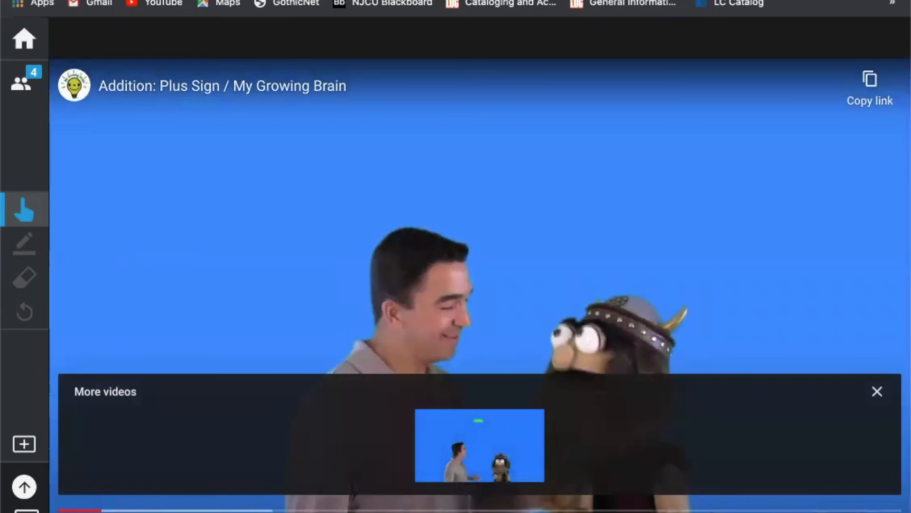
Page through the plus sign and sum explanation pages to the Label Reveal activity
{"action": "key", "text": "Right"}
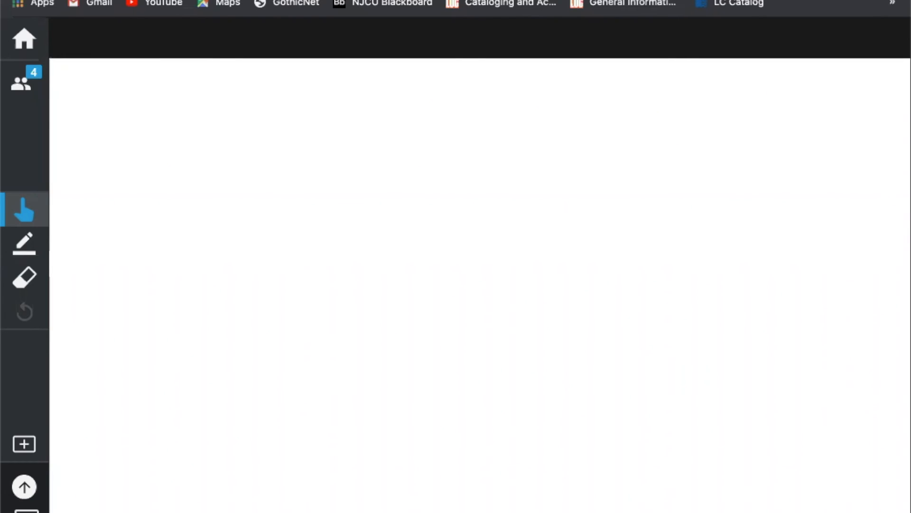
{"action": "key", "text": "Right"}
{"action": "key", "text": "Right"}
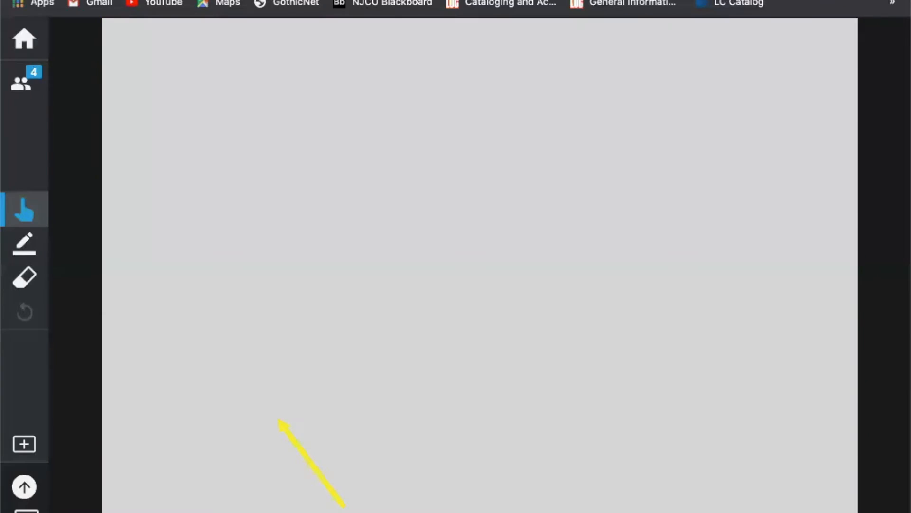
{"action": "key", "text": "Right"}
{"action": "key", "text": "Right"}
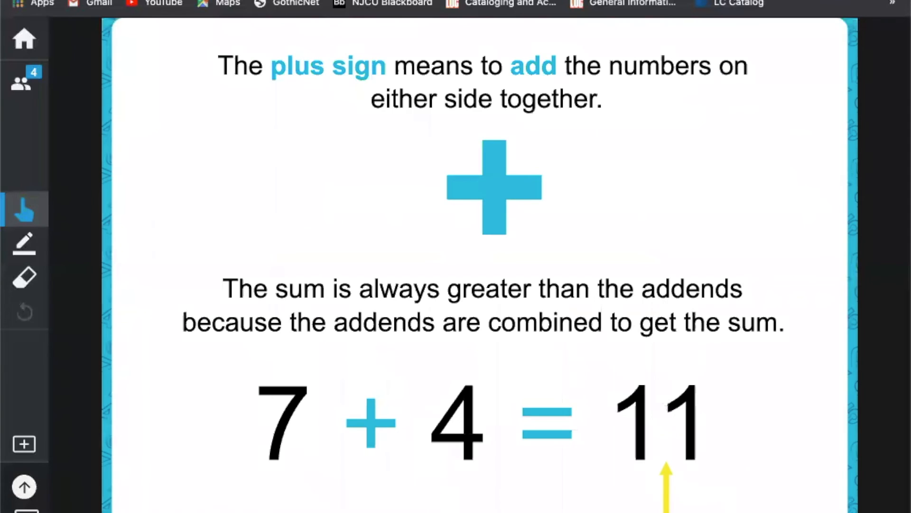
{"action": "key", "text": "Right"}
{"action": "key", "text": "Right"}
{"action": "key", "text": "Right"}
{"action": "key", "text": "Right"}
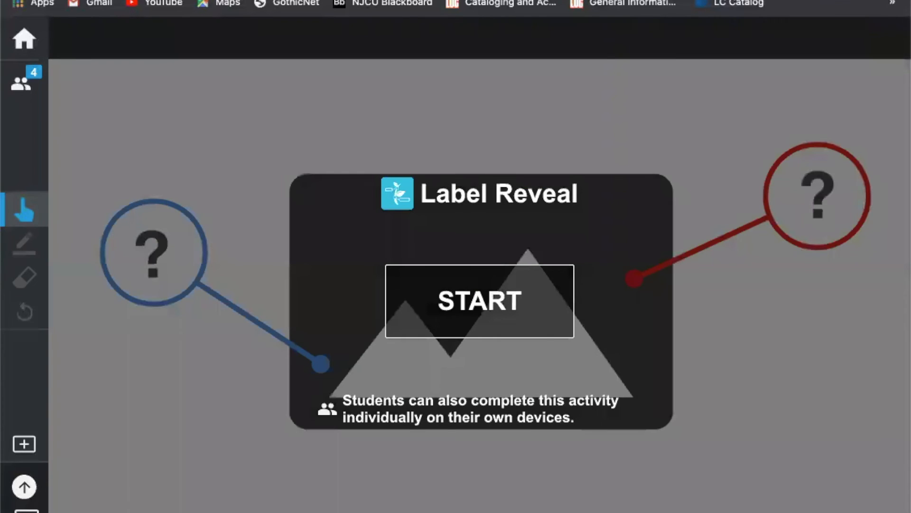
Start Label Reveal and reveal the labels for the number 6, the line under the addends and the result 14
{"action": "left_click", "coordinate": [486, 310]}
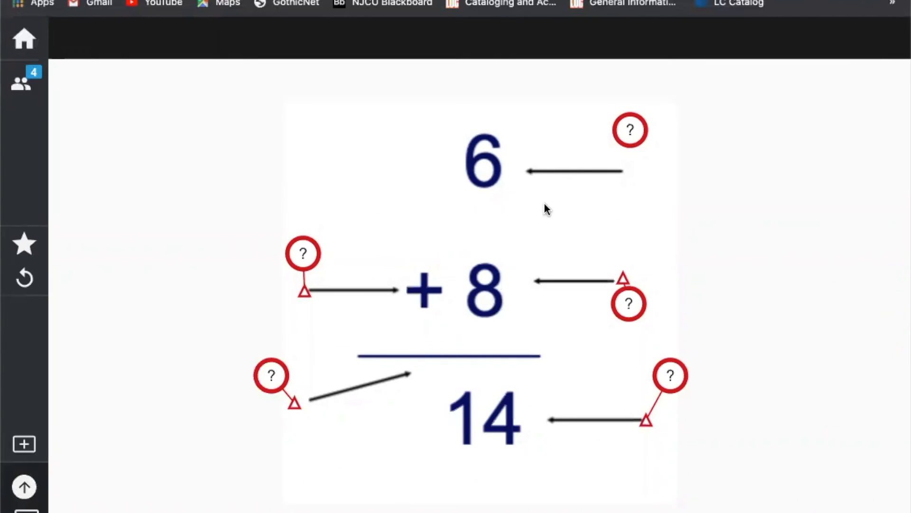
{"action": "left_click", "coordinate": [631, 135]}
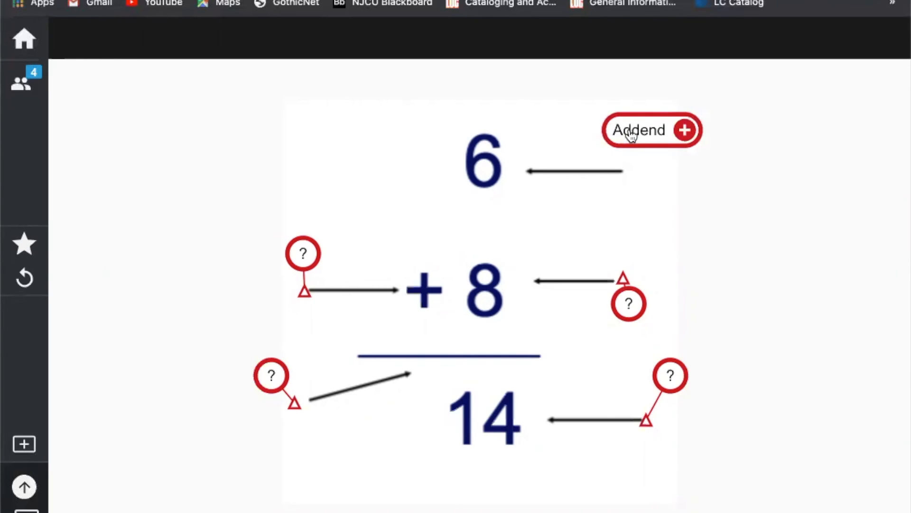
{"action": "left_click", "coordinate": [280, 385]}
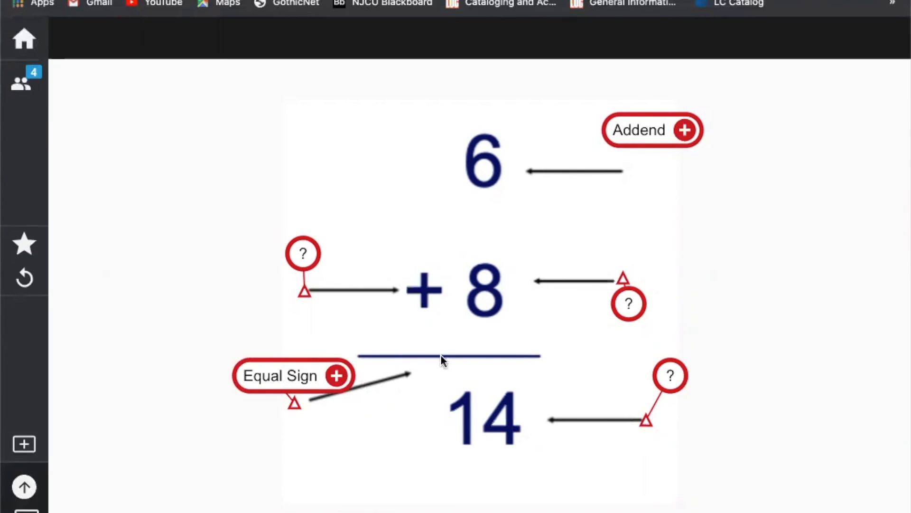
{"action": "left_click", "coordinate": [669, 375]}
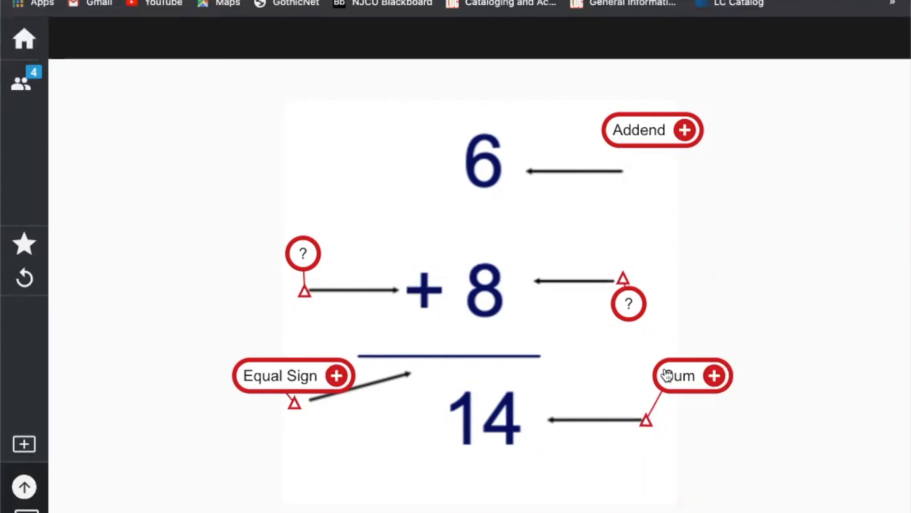
Advance to the next Handout activity and open its student progress view
{"action": "key", "text": "Right"}
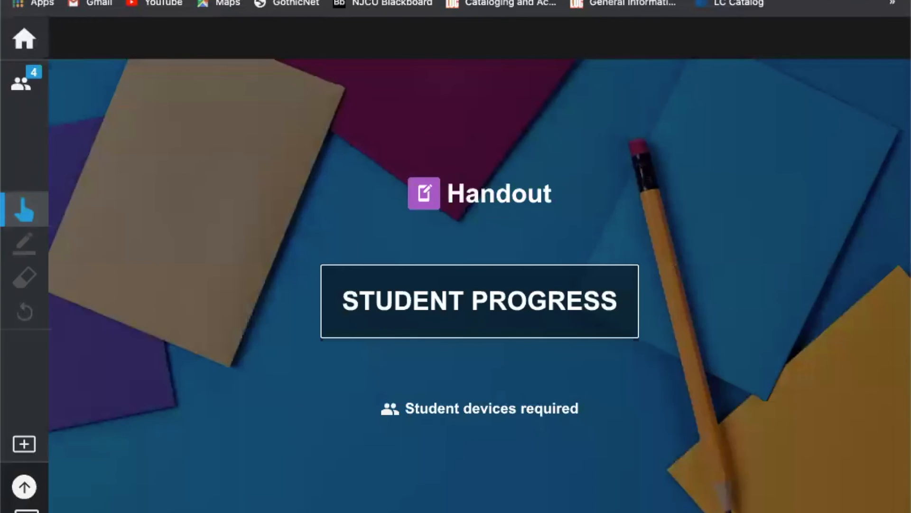
{"action": "left_click", "coordinate": [449, 316]}
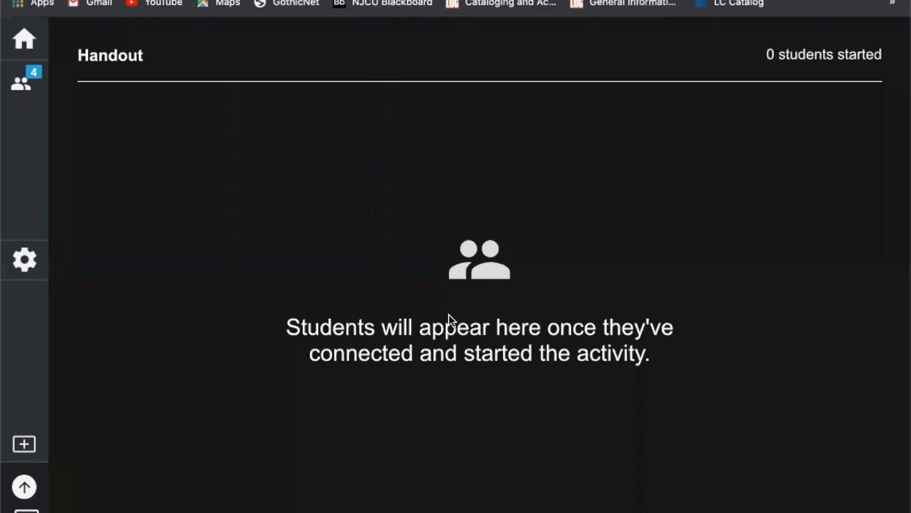